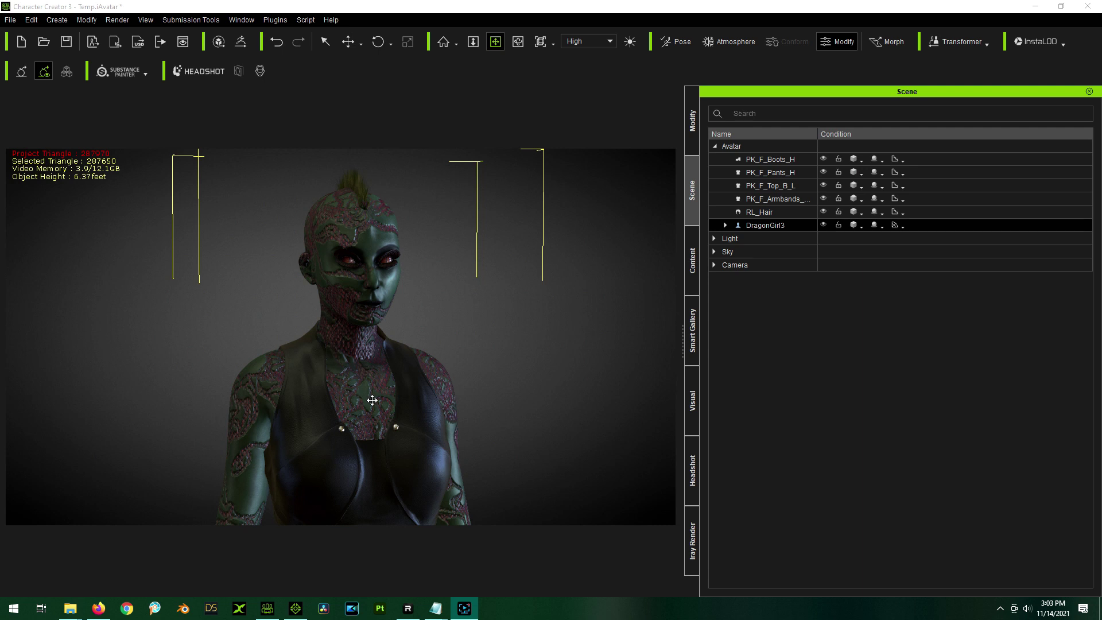
Step: Orbit around DragonGirl3 to view her from the side, in three-quarter profile and from the front
{"action": "mouse_move", "coordinate": [407, 609]}
{"action": "left_click_drag", "start_coordinate": [329, 298], "coordinate": [373, 314]}
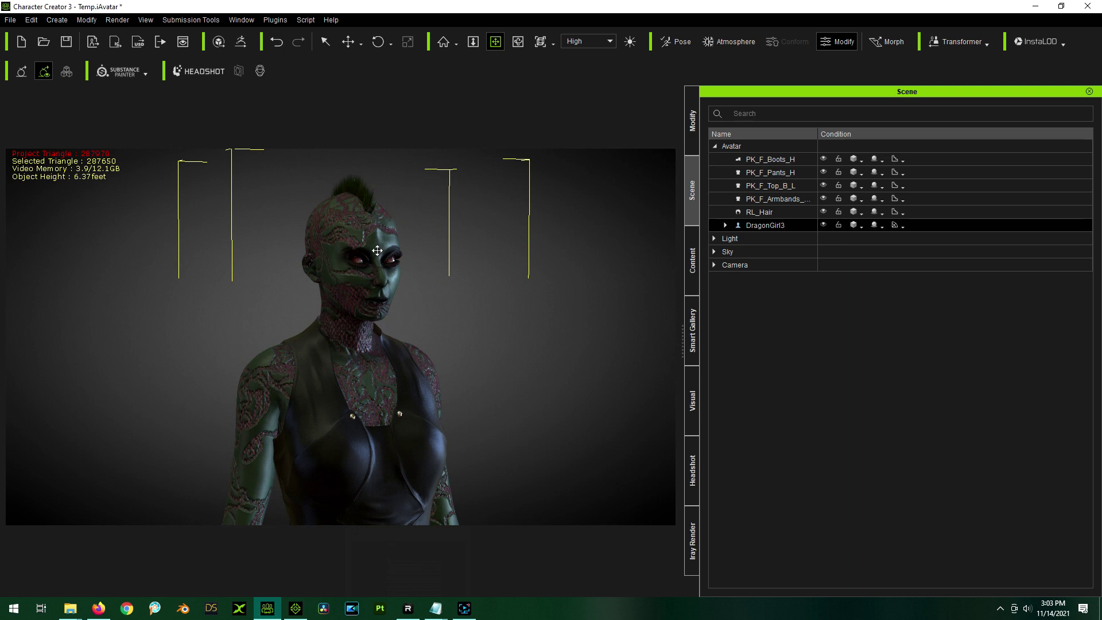
{"action": "scroll", "coordinate": [377, 250], "scroll_direction": "up", "scroll_amount": 3}
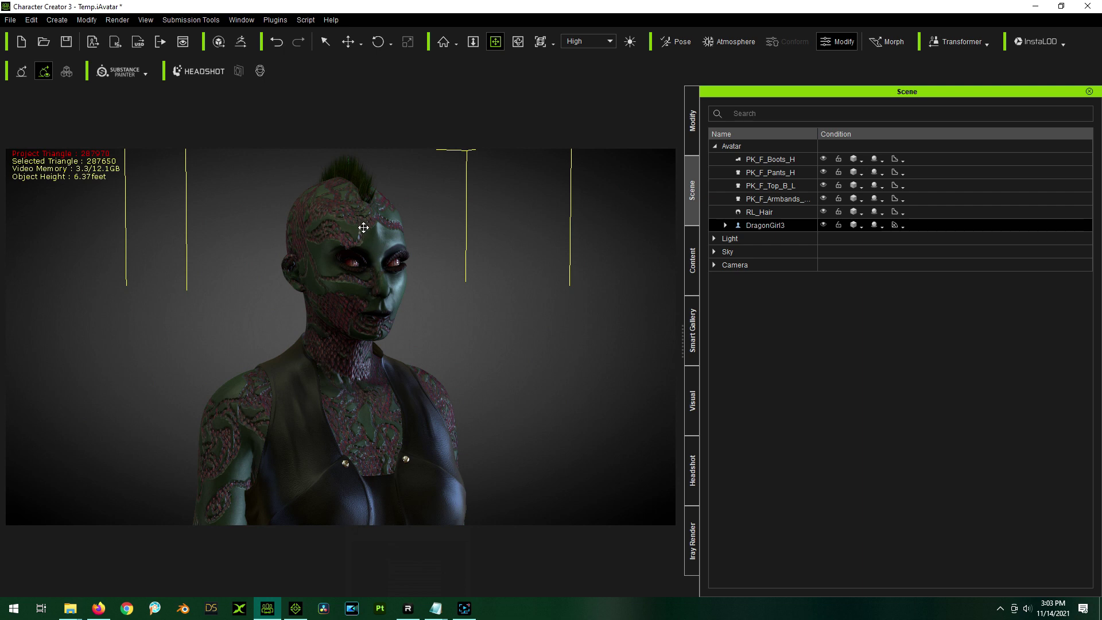
{"action": "scroll", "coordinate": [363, 227], "scroll_direction": "down", "scroll_amount": 3}
{"action": "right_click_drag", "start_coordinate": [362, 275], "coordinate": [415, 266]}
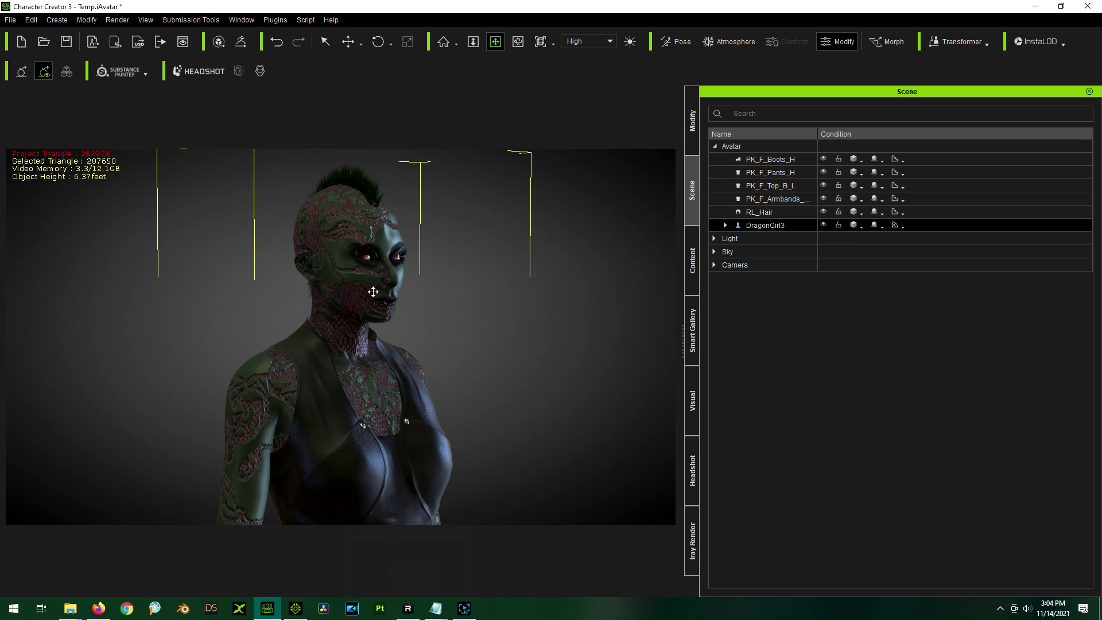
{"action": "mouse_move", "coordinate": [374, 291]}
{"action": "left_mouse_down"}
{"action": "mouse_move", "coordinate": [378, 233]}
{"action": "mouse_move", "coordinate": [394, 287]}
{"action": "left_mouse_up"}
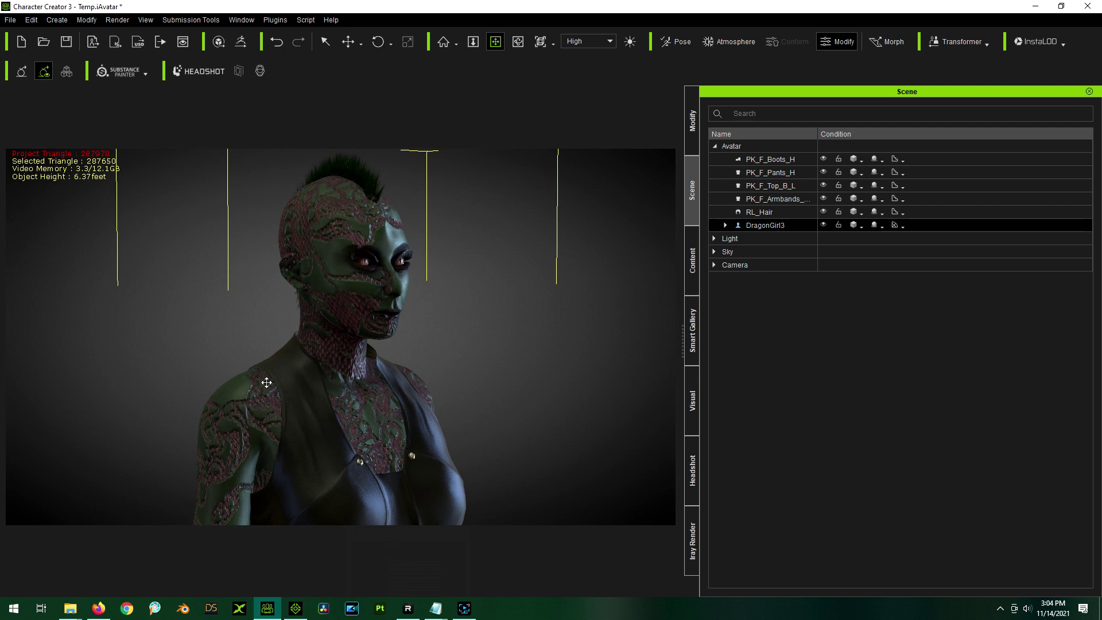
{"action": "right_click_drag", "start_coordinate": [414, 327], "coordinate": [394, 347]}
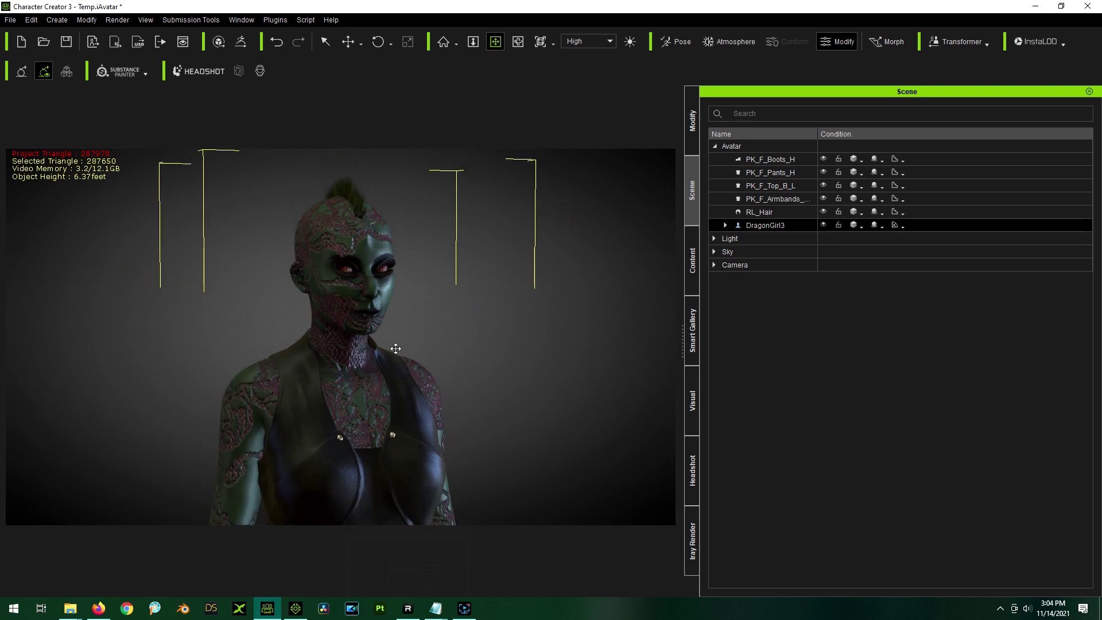
{"action": "right_click_drag", "start_coordinate": [456, 384], "coordinate": [433, 401]}
{"action": "right_click_drag", "start_coordinate": [357, 339], "coordinate": [419, 342]}
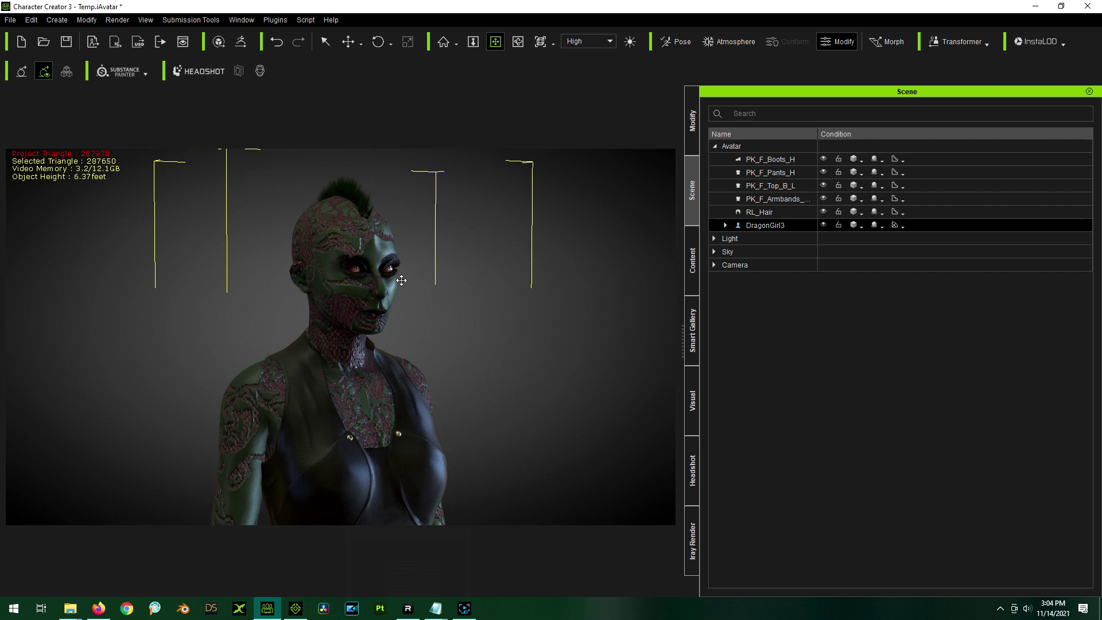
{"action": "scroll", "coordinate": [408, 208], "scroll_direction": "up", "scroll_amount": 3}
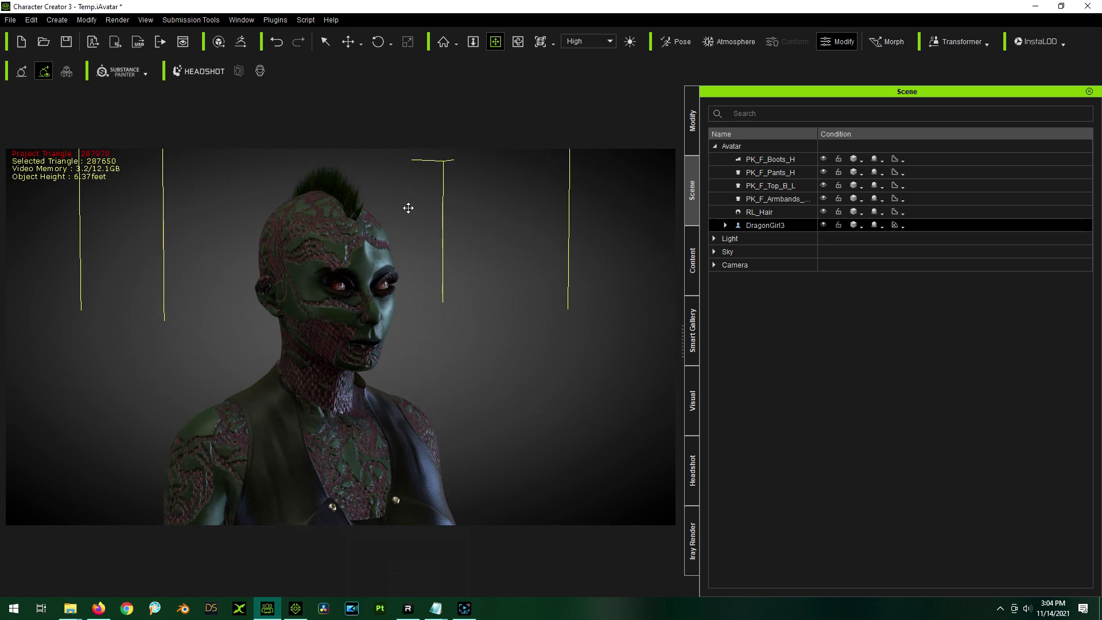
{"action": "right_click_drag", "start_coordinate": [521, 283], "coordinate": [447, 282]}
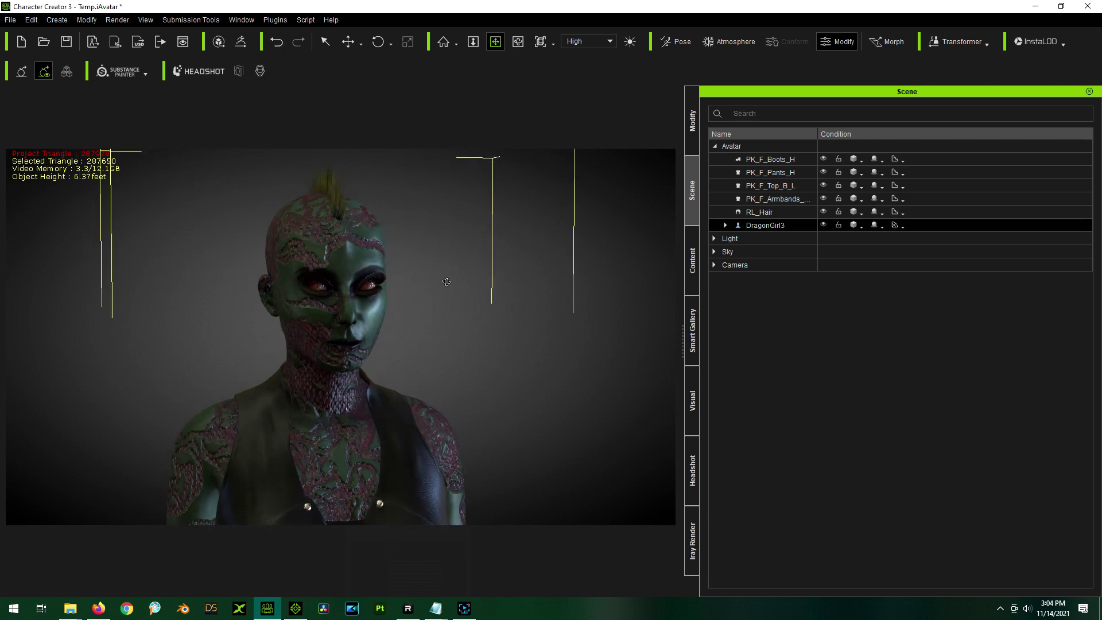
{"action": "right_click_drag", "start_coordinate": [334, 285], "coordinate": [625, 226]}
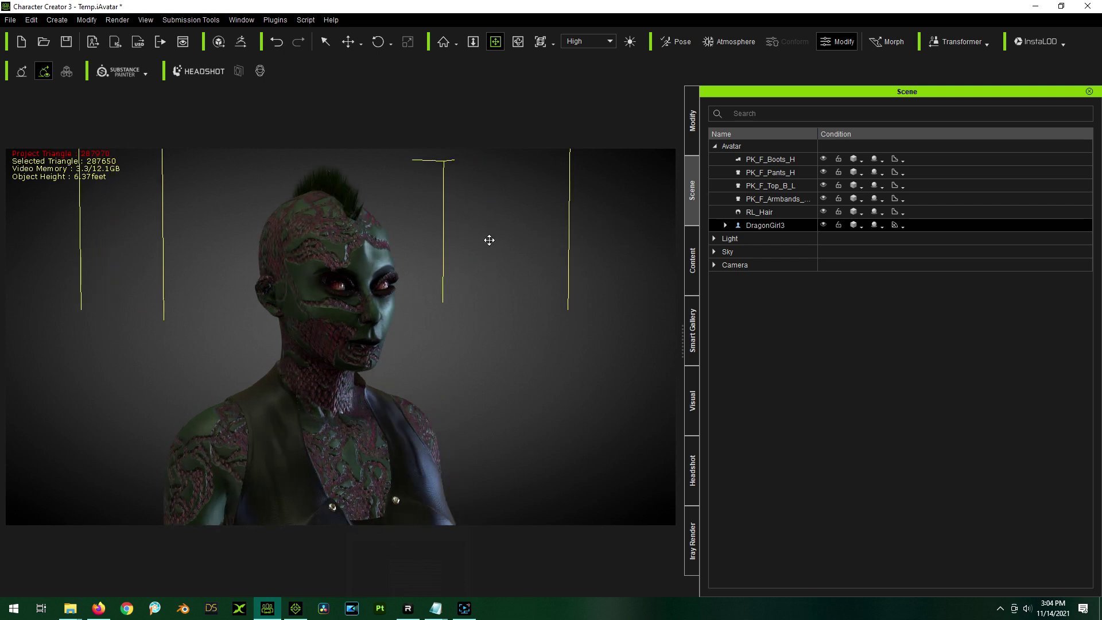
{"action": "right_click_drag", "start_coordinate": [470, 245], "coordinate": [466, 240]}
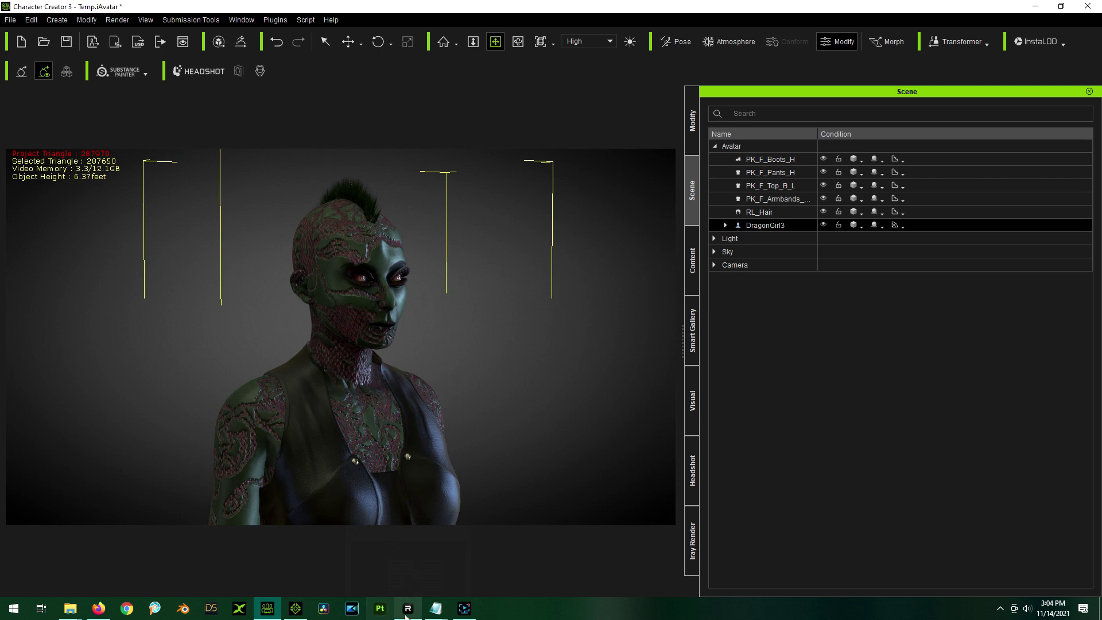
Step: Scroll through the Replica Studios voice library, then switch to the empty iClone 7 project
{"action": "mouse_move", "coordinate": [407, 613]}
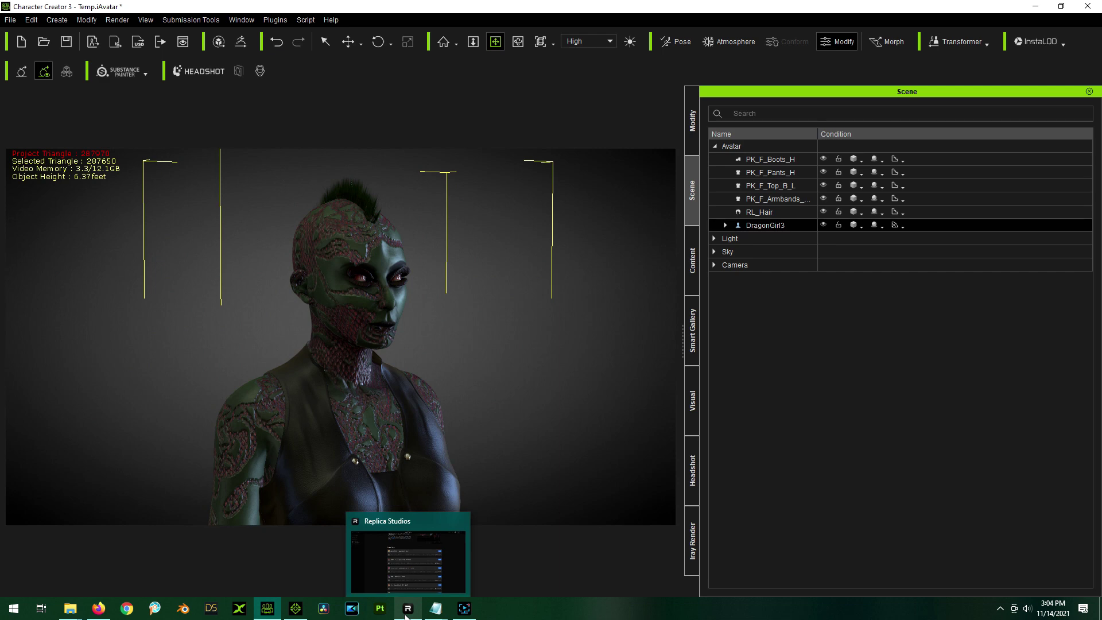
{"action": "left_click", "coordinate": [407, 613]}
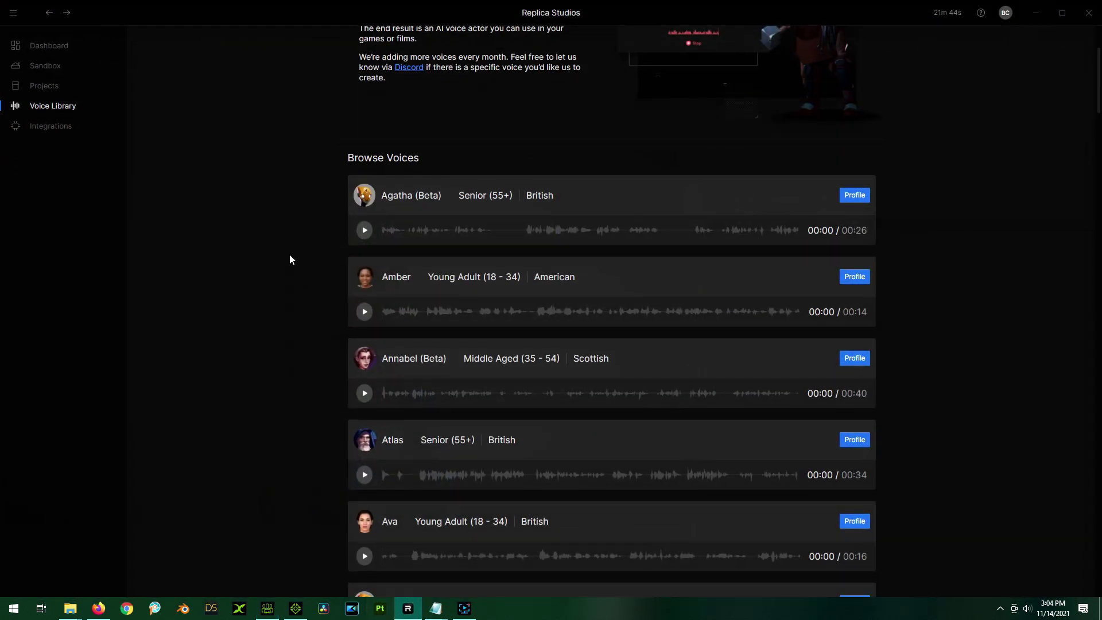
{"action": "scroll", "coordinate": [288, 263], "scroll_direction": "down", "scroll_amount": 3}
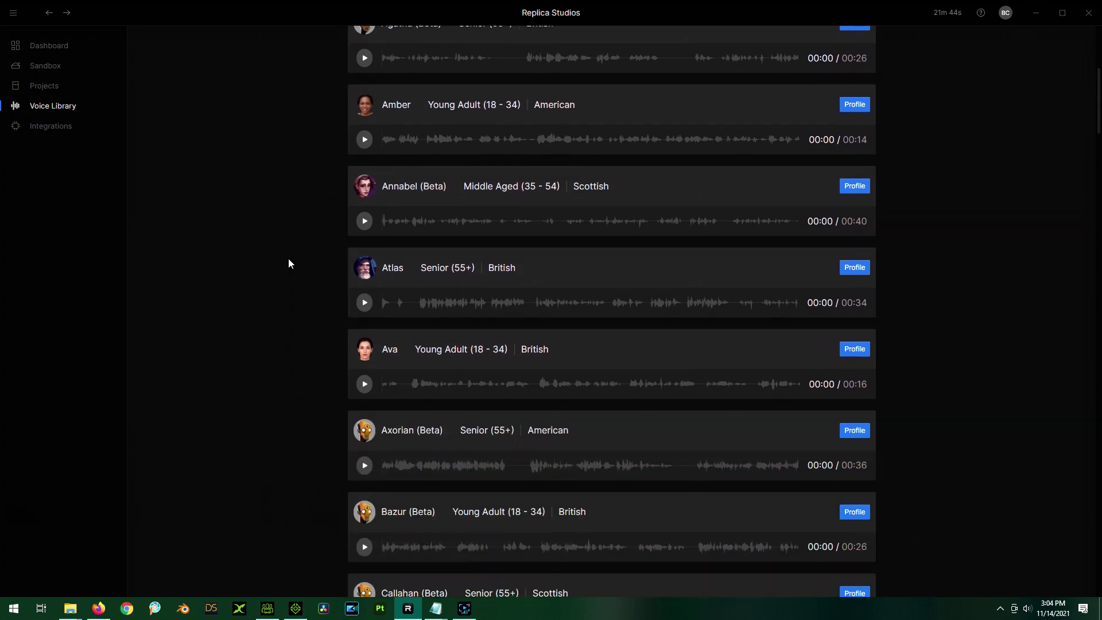
{"action": "scroll", "coordinate": [289, 264], "scroll_direction": "up", "scroll_amount": 4}
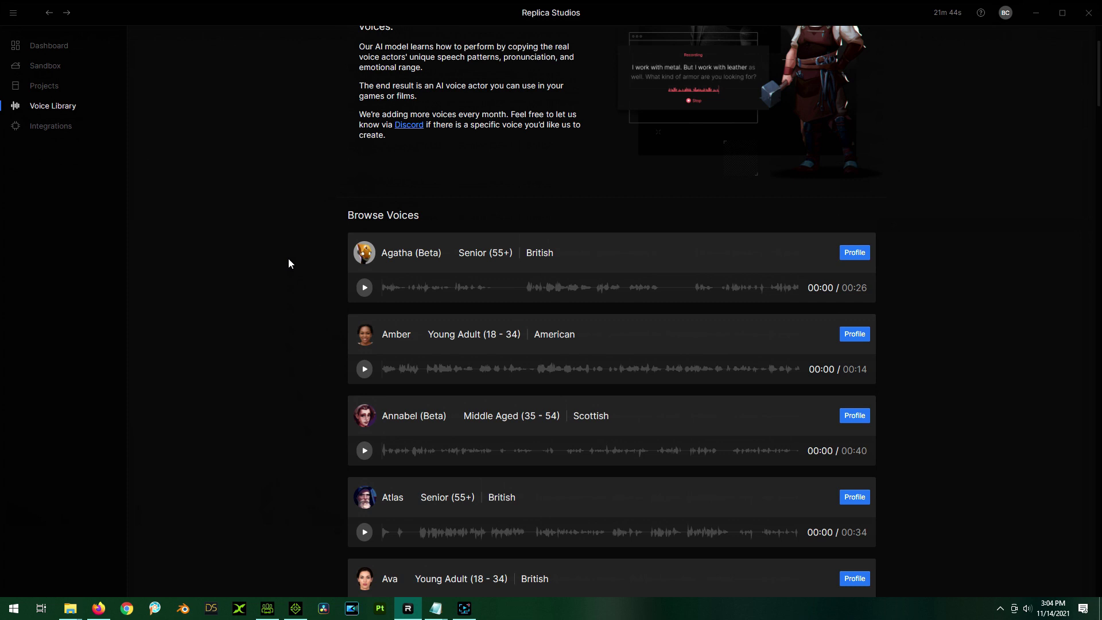
{"action": "scroll", "coordinate": [288, 264], "scroll_direction": "down", "scroll_amount": 2}
{"action": "scroll", "coordinate": [264, 377], "scroll_direction": "down", "scroll_amount": 1}
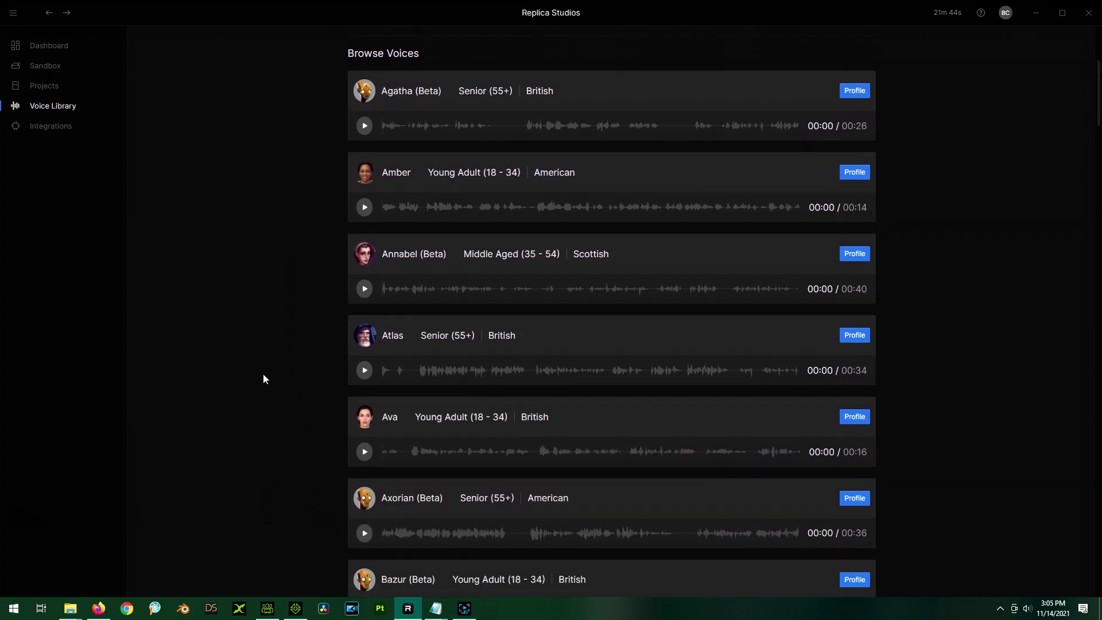
{"action": "scroll", "coordinate": [263, 376], "scroll_direction": "up", "scroll_amount": 4}
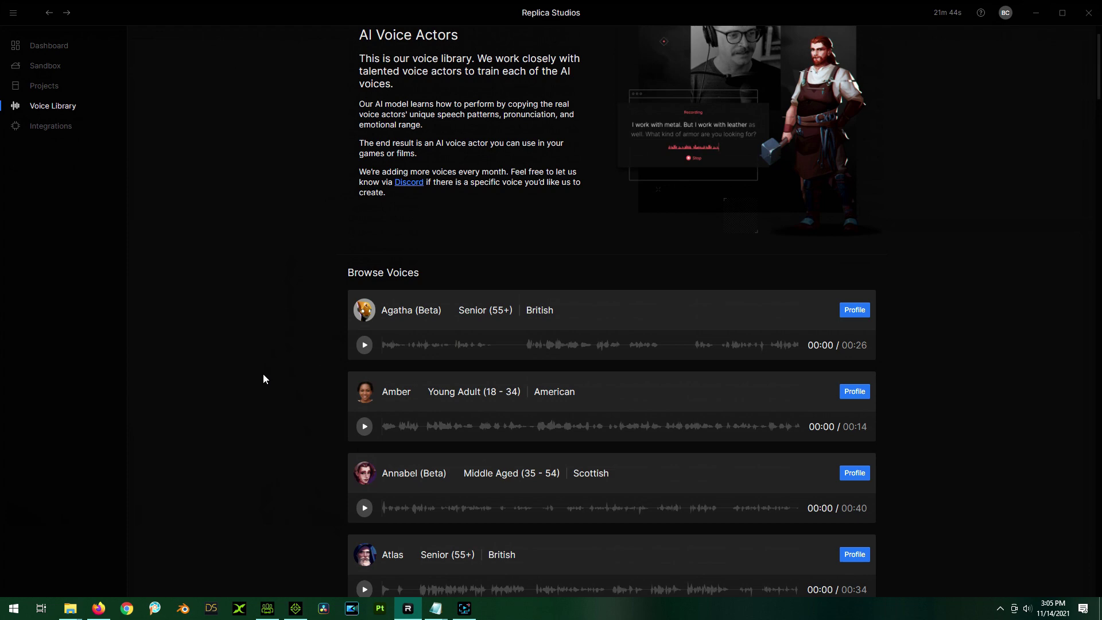
{"action": "scroll", "coordinate": [263, 376], "scroll_direction": "down", "scroll_amount": 10}
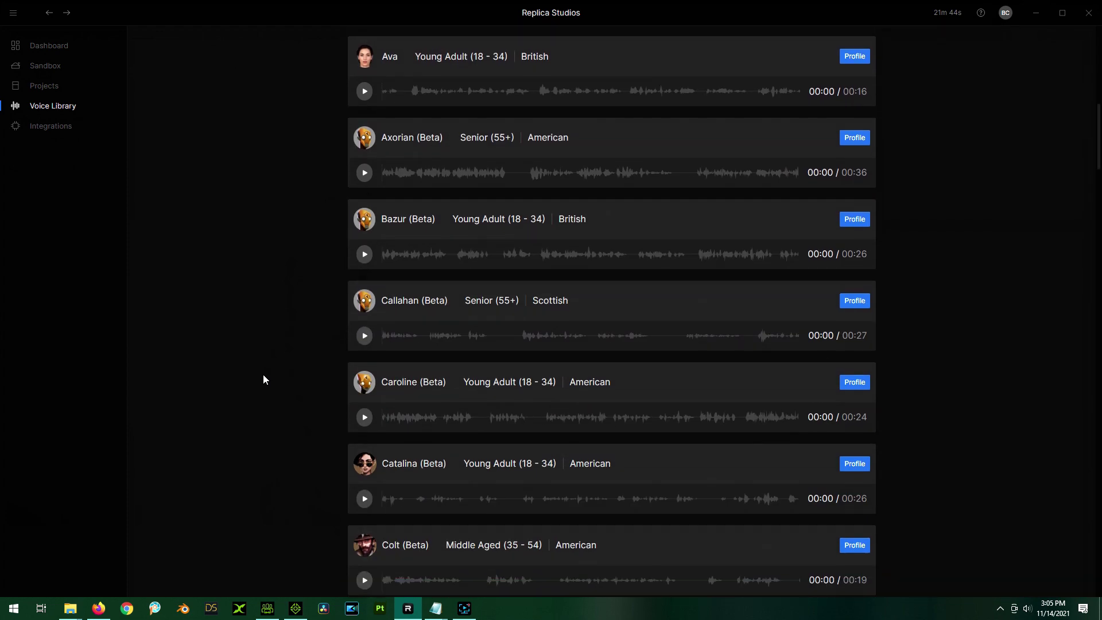
{"action": "scroll", "coordinate": [263, 376], "scroll_direction": "down", "scroll_amount": 3}
{"action": "scroll", "coordinate": [263, 377], "scroll_direction": "up", "scroll_amount": 13}
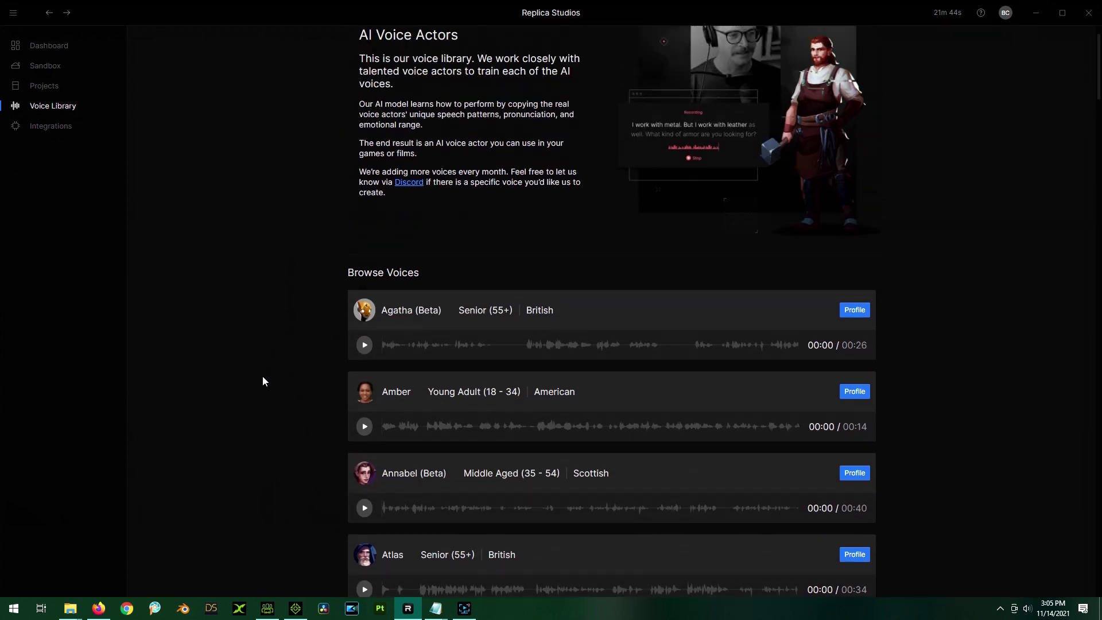
{"action": "scroll", "coordinate": [263, 381], "scroll_direction": "down", "scroll_amount": 1}
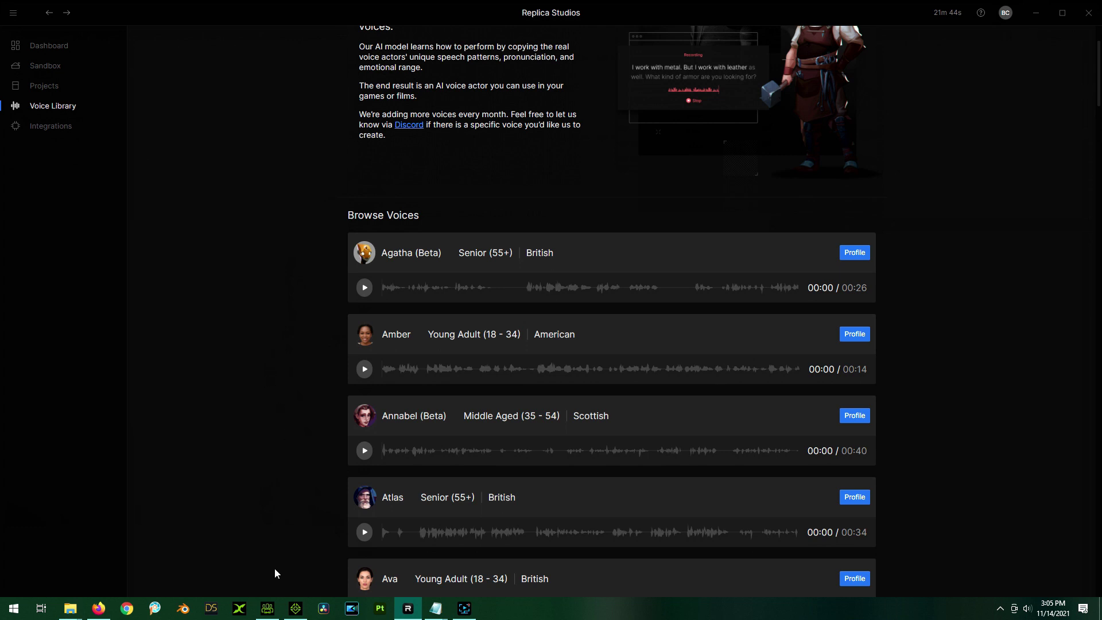
{"action": "left_click", "coordinate": [296, 609]}
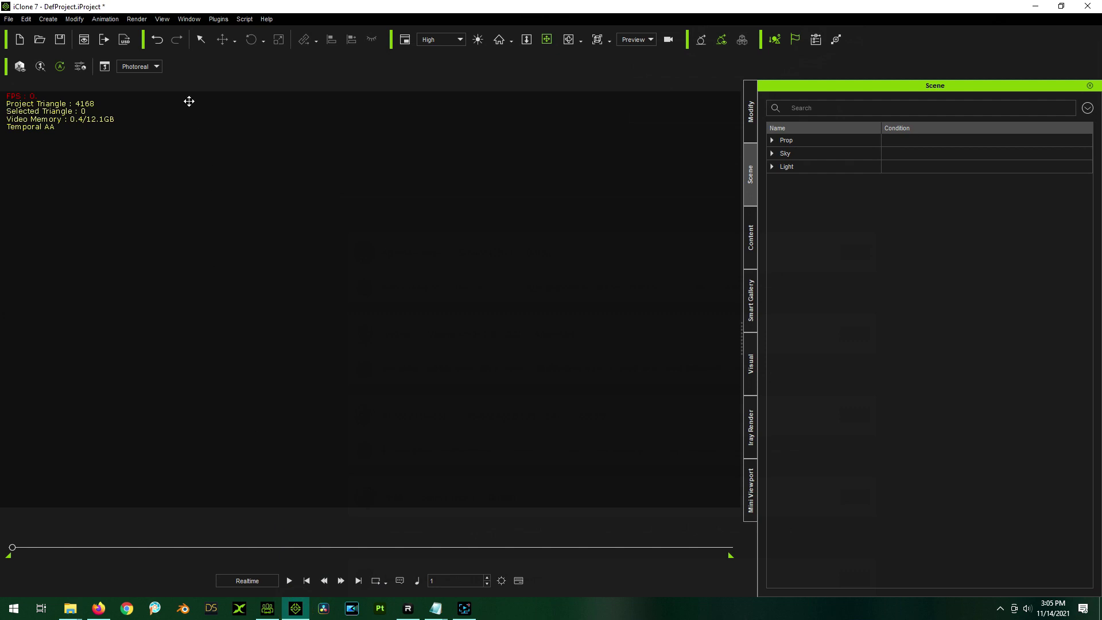
Step: Check Plugins > Replica Studios for Replica Link, then minimise iClone to reveal the voice library
{"action": "left_click", "coordinate": [215, 20]}
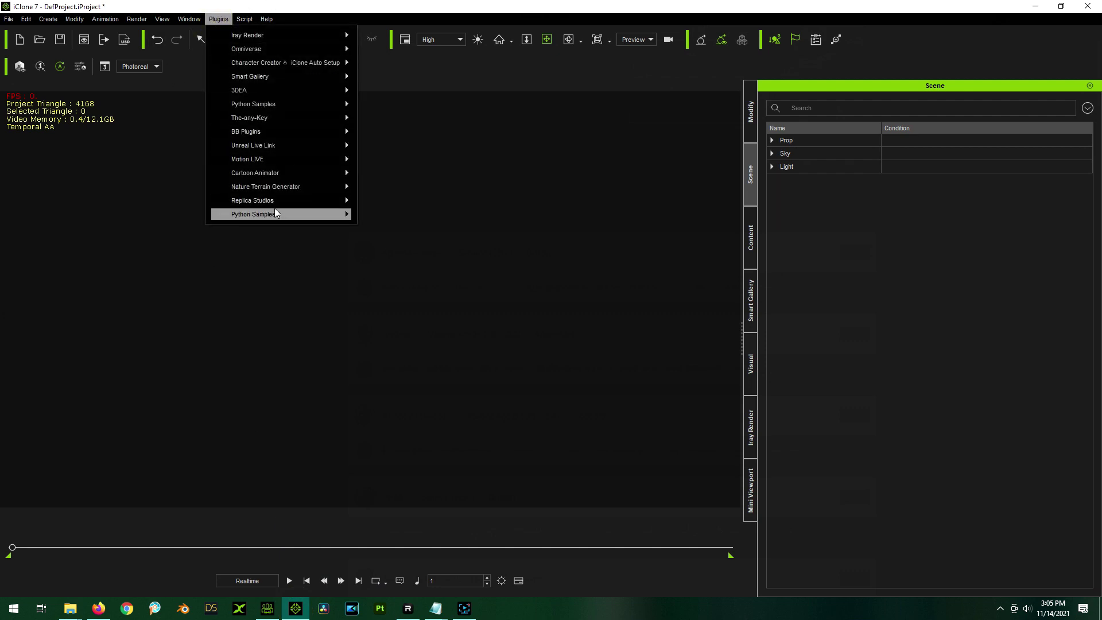
{"action": "mouse_move", "coordinate": [263, 201]}
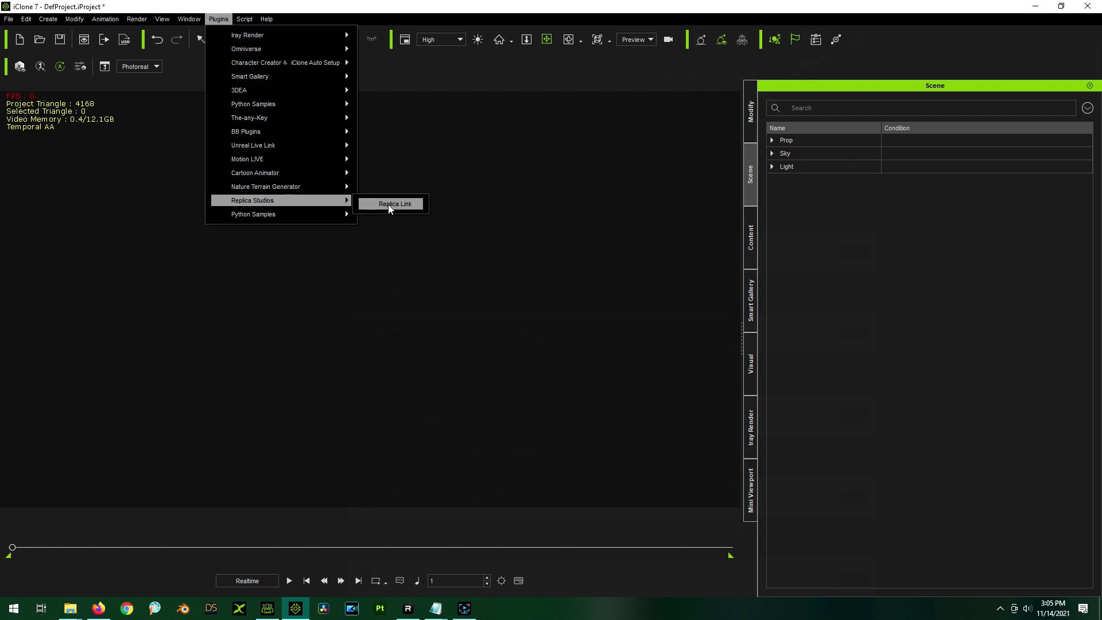
{"action": "left_click", "coordinate": [394, 246]}
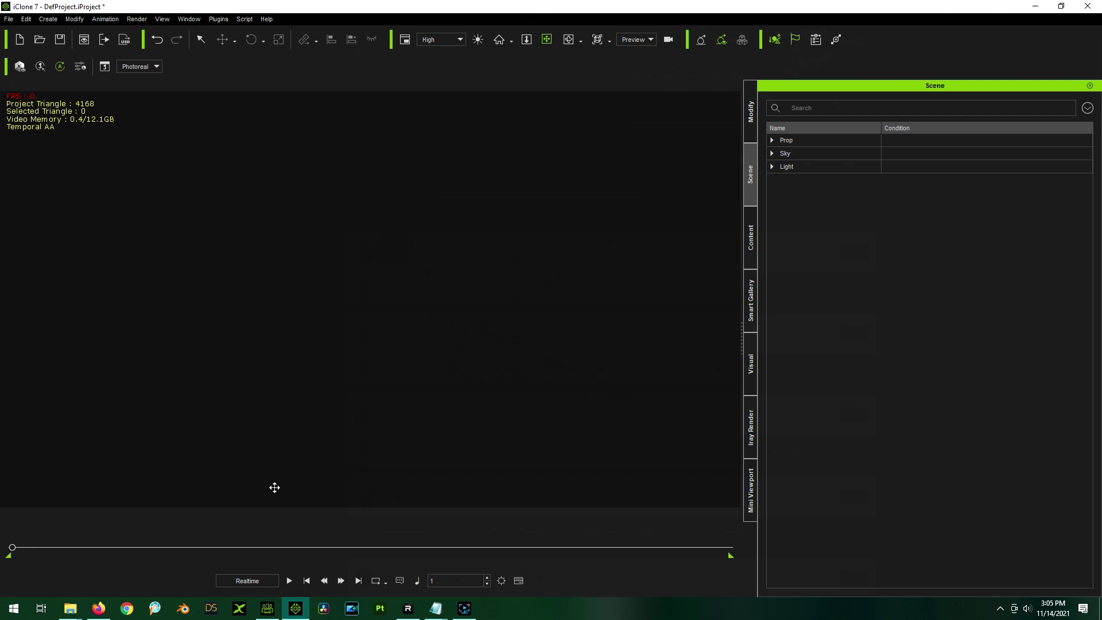
{"action": "left_click", "coordinate": [296, 613]}
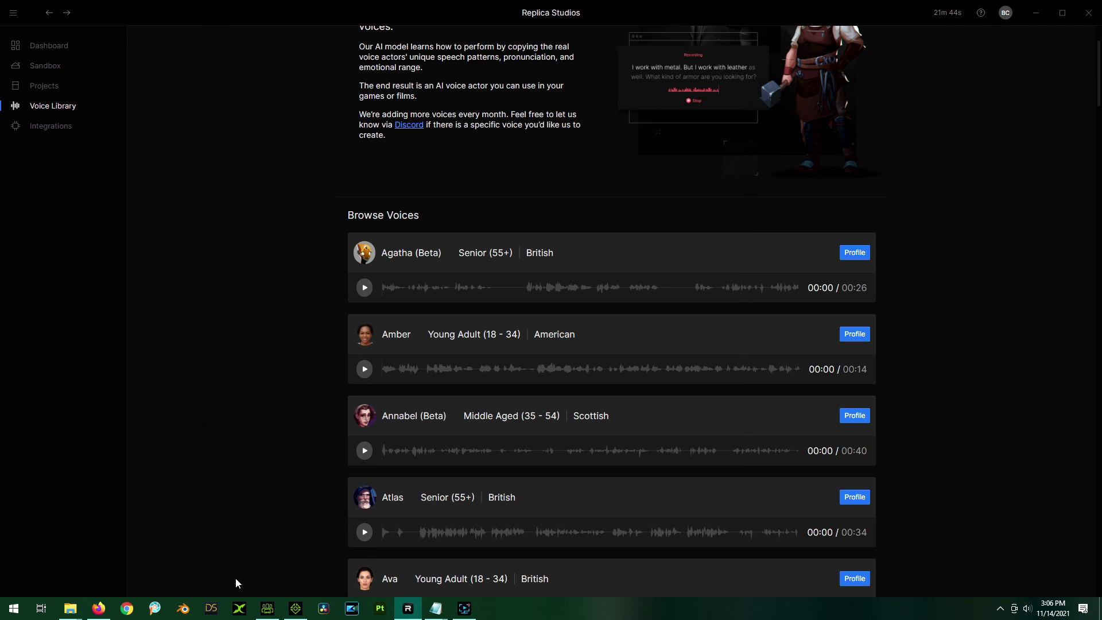
Step: Return to DragonGirl3 in Character Creator 3, frame her torso in side view, and send her to iClone
{"action": "left_click", "coordinate": [266, 605]}
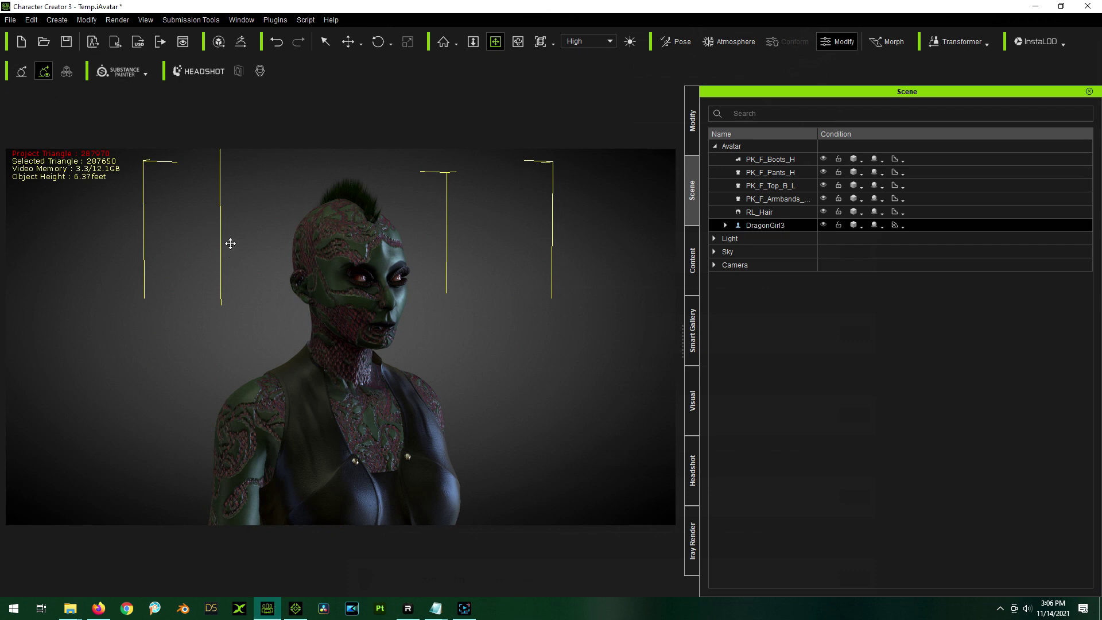
{"action": "scroll", "coordinate": [230, 243], "scroll_direction": "down", "scroll_amount": 5}
{"action": "right_click_drag", "start_coordinate": [327, 184], "coordinate": [580, 273]}
{"action": "right_click_drag", "start_coordinate": [499, 293], "coordinate": [511, 317]}
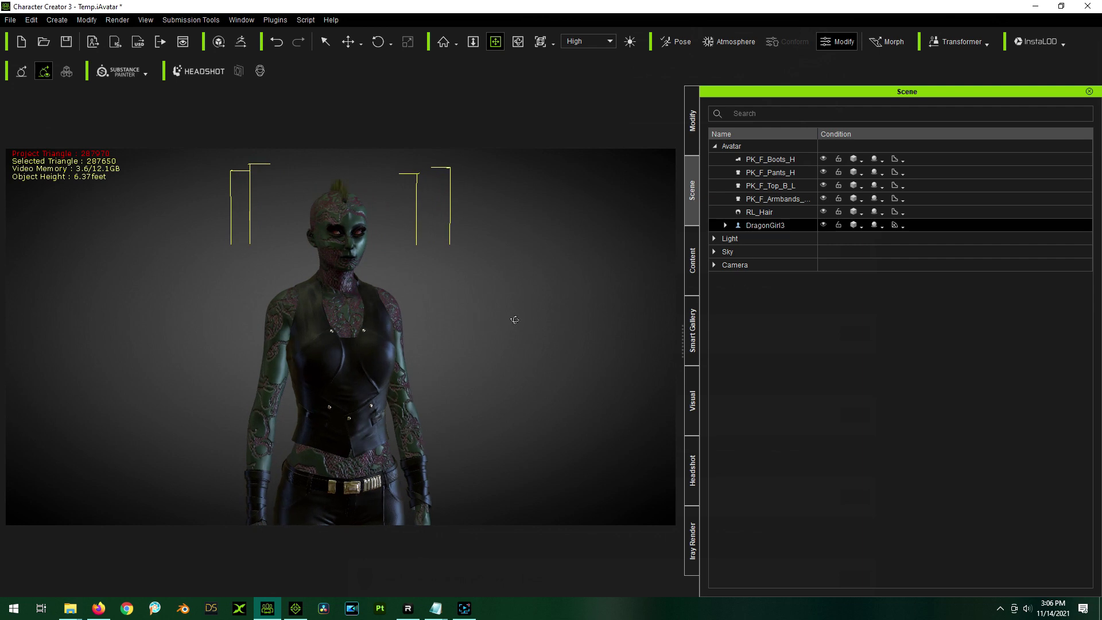
{"action": "left_click", "coordinate": [296, 608]}
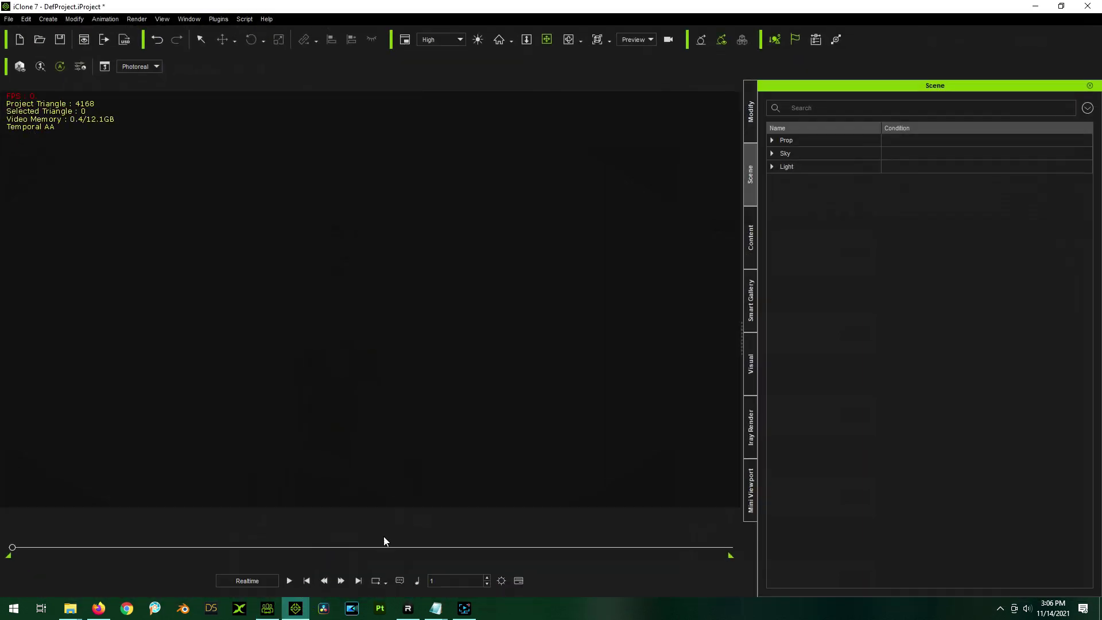
{"action": "left_click", "coordinate": [267, 610]}
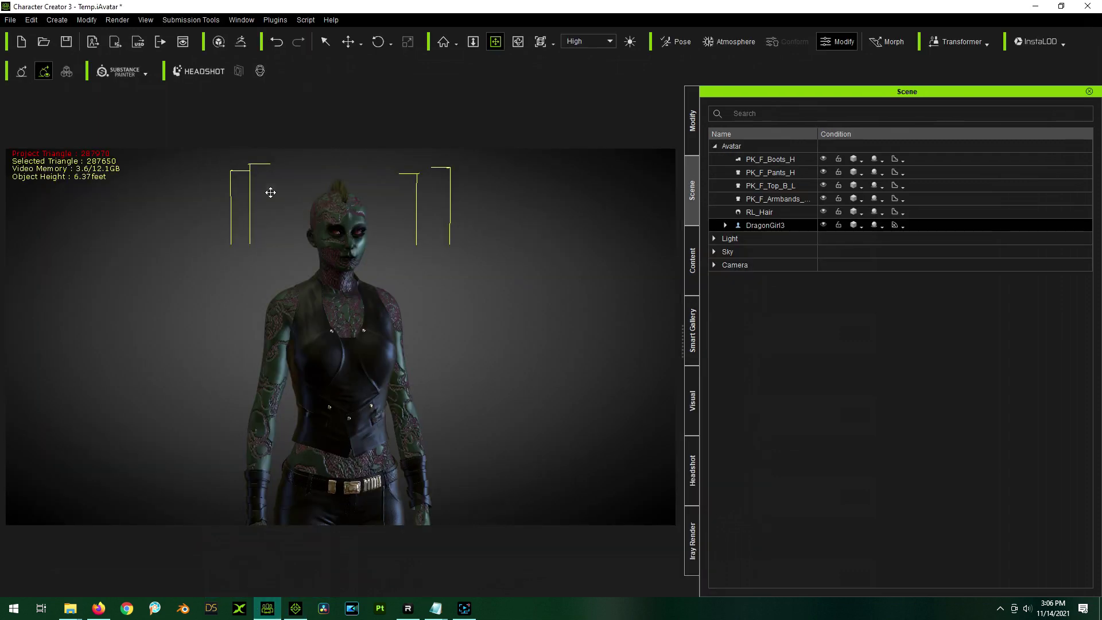
{"action": "left_click", "coordinate": [115, 45]}
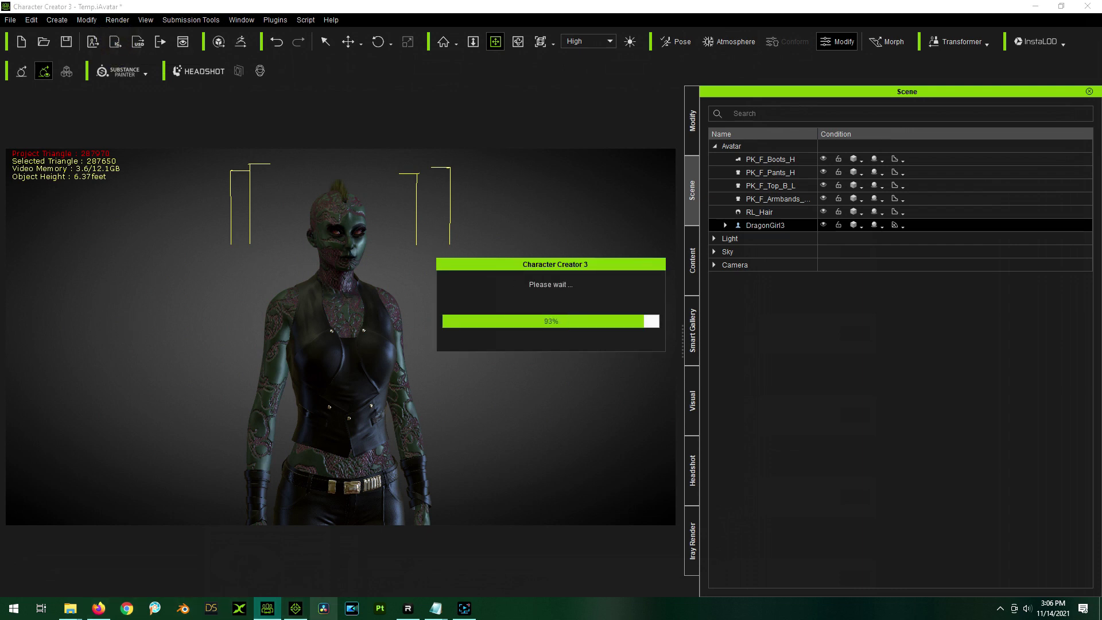
Step: Bring iClone 7 forward as DragonGirl3 loads and turn the view slightly
{"action": "left_click", "coordinate": [300, 612]}
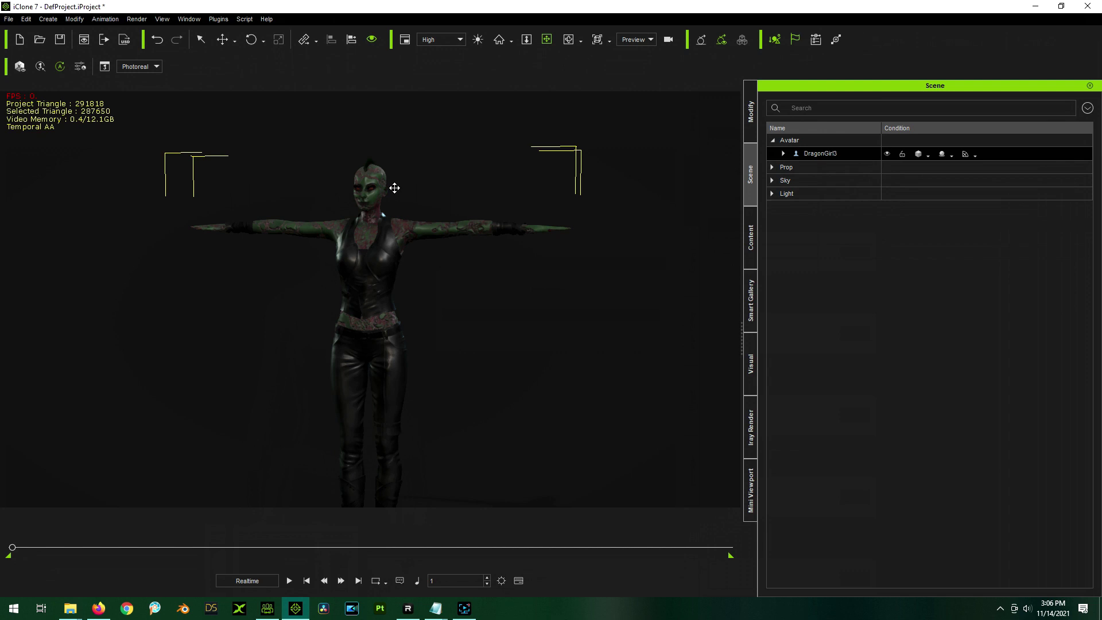
{"action": "scroll", "coordinate": [373, 126], "scroll_direction": "up", "scroll_amount": 6}
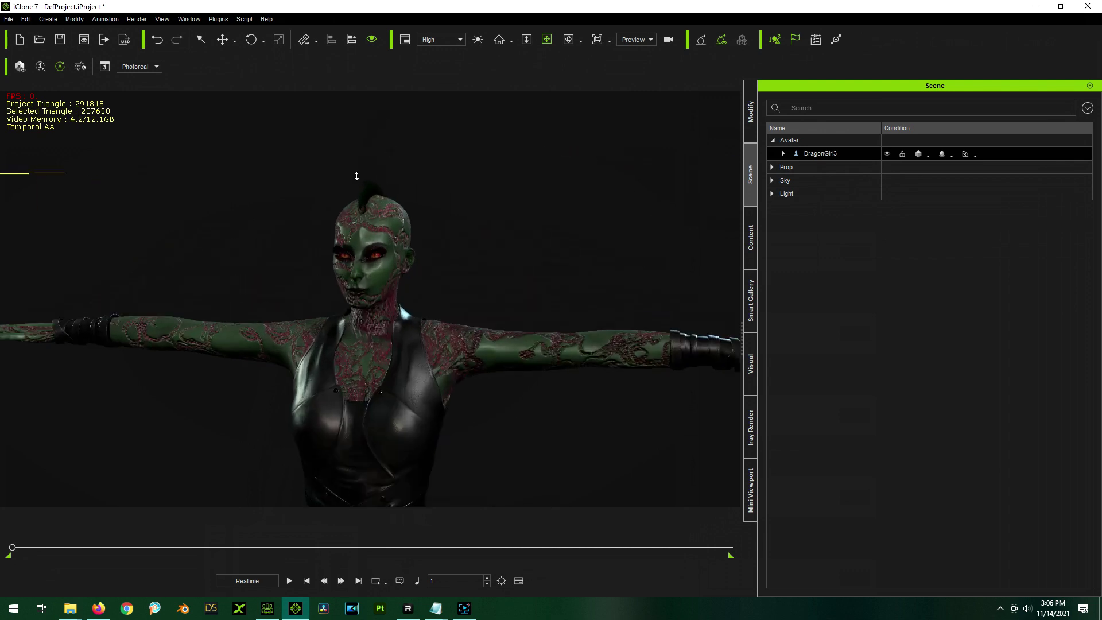
{"action": "scroll", "coordinate": [450, 197], "scroll_direction": "down", "scroll_amount": 5}
{"action": "right_click_drag", "start_coordinate": [450, 196], "coordinate": [406, 174]}
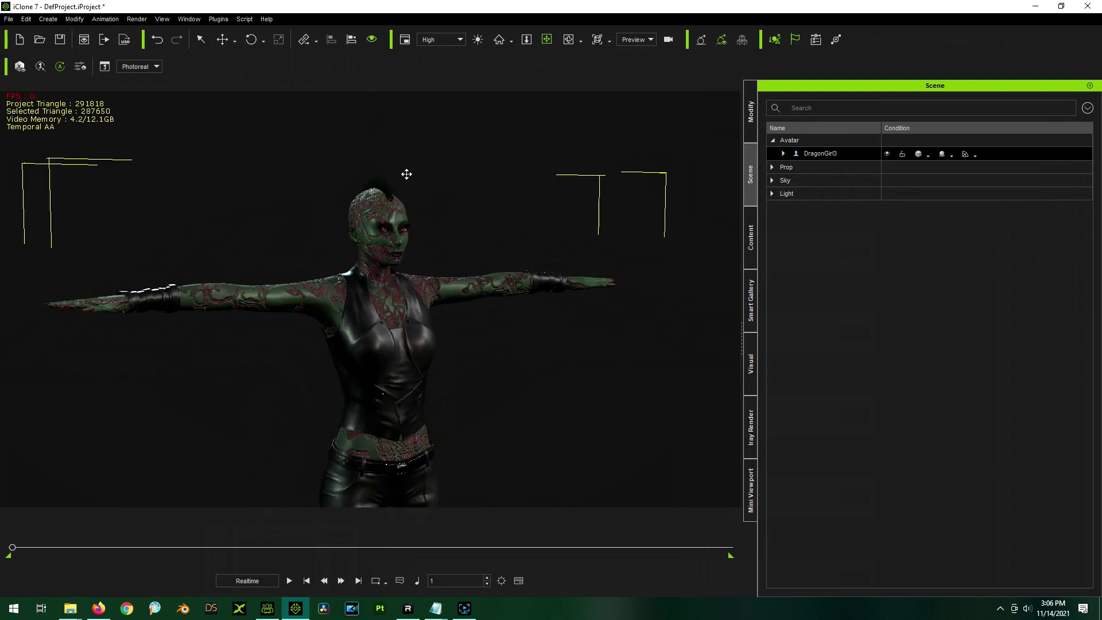
Step: Apply _Idle Pose.rlMotion from the Smart Gallery's Animation > Motion items and inspect her head
{"action": "left_click", "coordinate": [751, 296]}
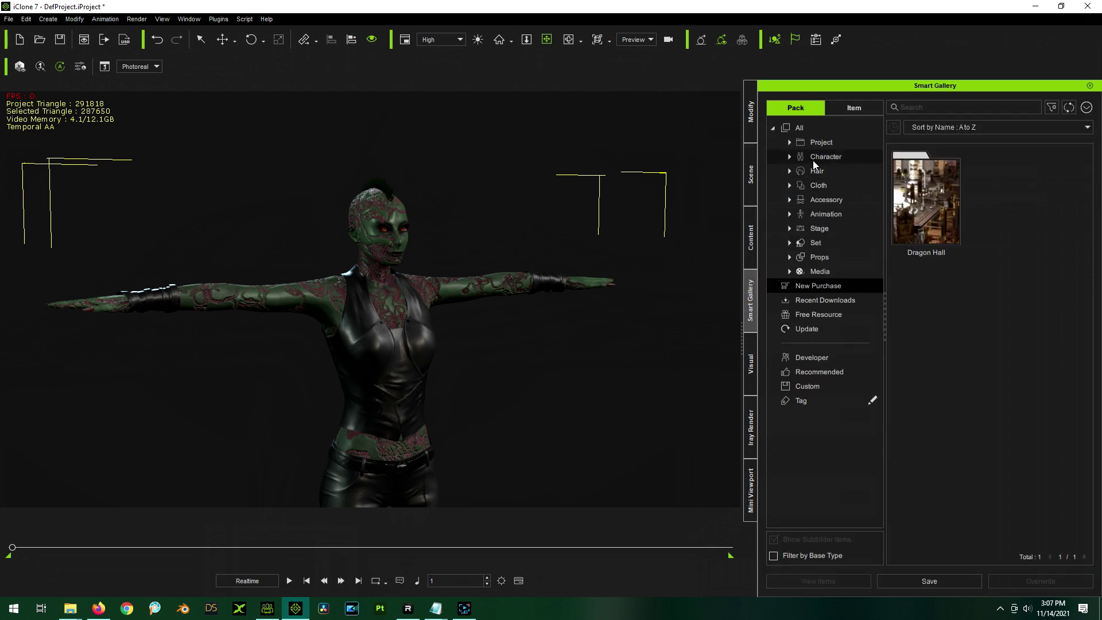
{"action": "left_click", "coordinate": [847, 108]}
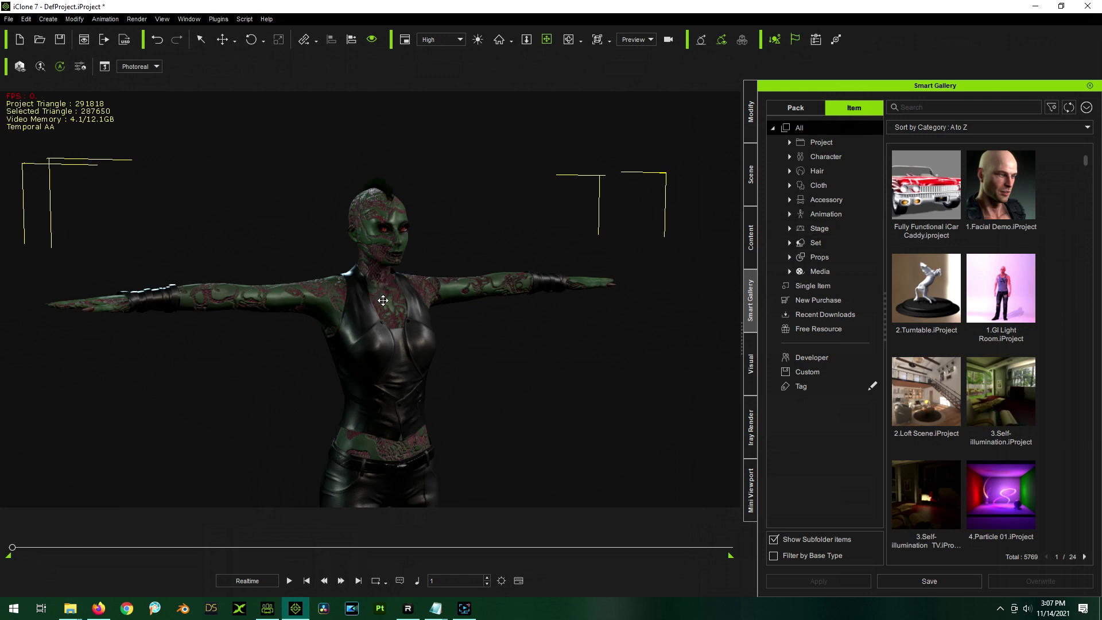
{"action": "left_click", "coordinate": [790, 214]}
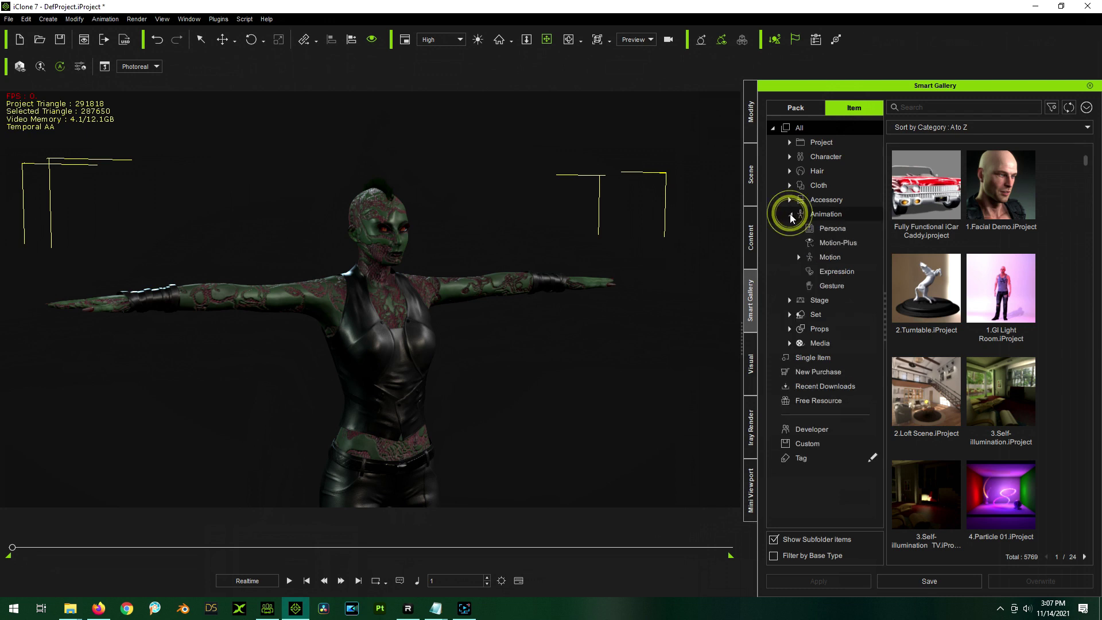
{"action": "left_click", "coordinate": [835, 258]}
{"action": "scroll", "coordinate": [1012, 274], "scroll_direction": "down", "scroll_amount": 8}
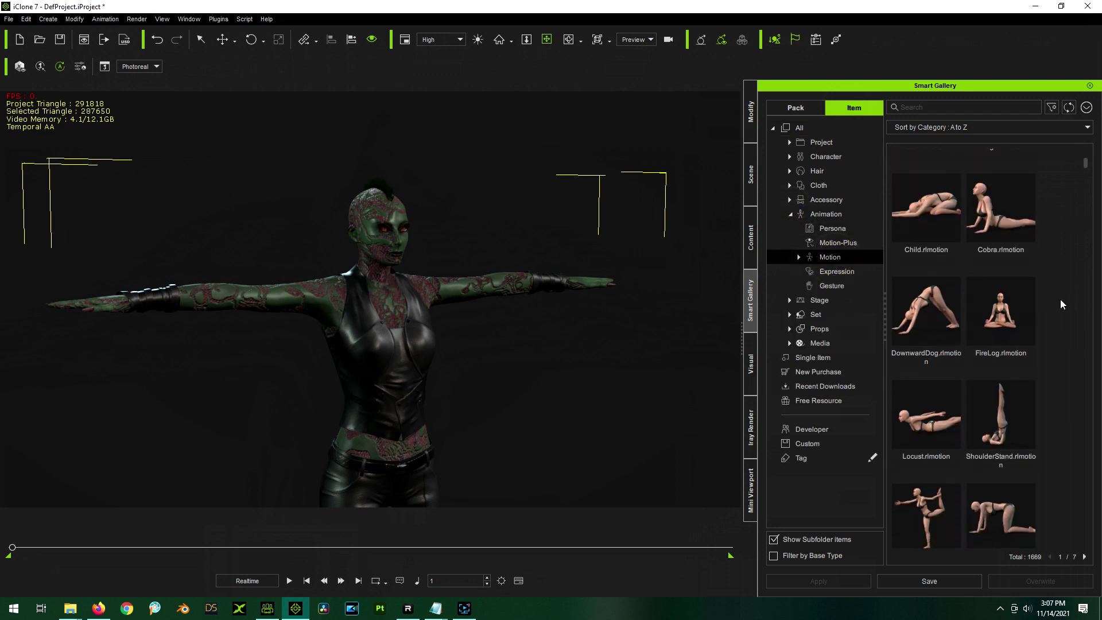
{"action": "double_click", "coordinate": [1001, 347]}
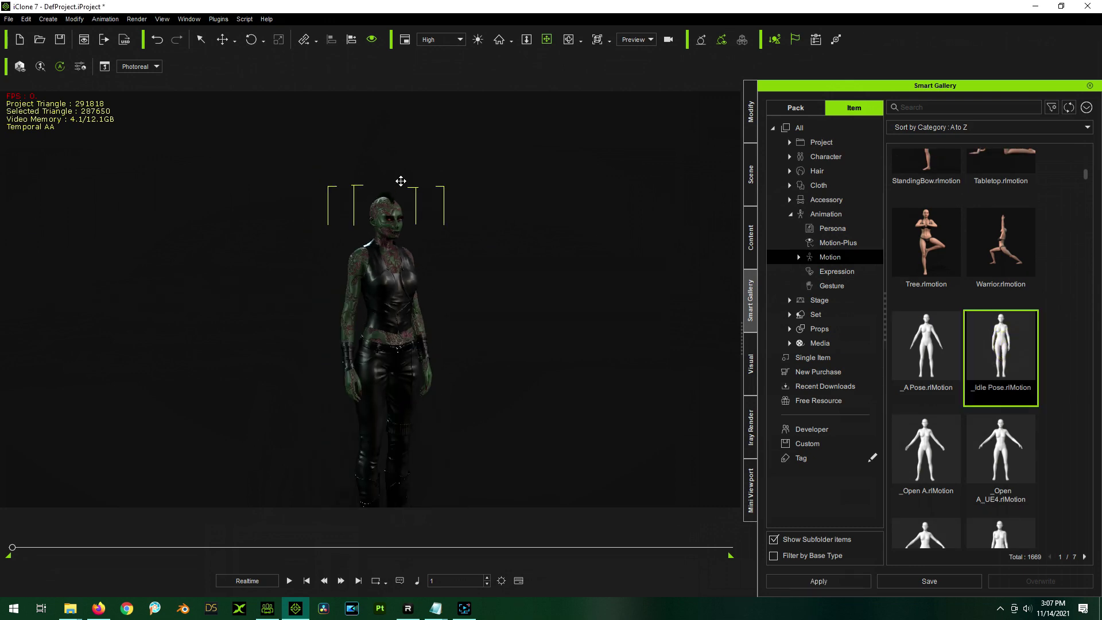
{"action": "scroll", "coordinate": [488, 213], "scroll_direction": "up", "scroll_amount": 5}
{"action": "scroll", "coordinate": [571, 241], "scroll_direction": "down", "scroll_amount": 1}
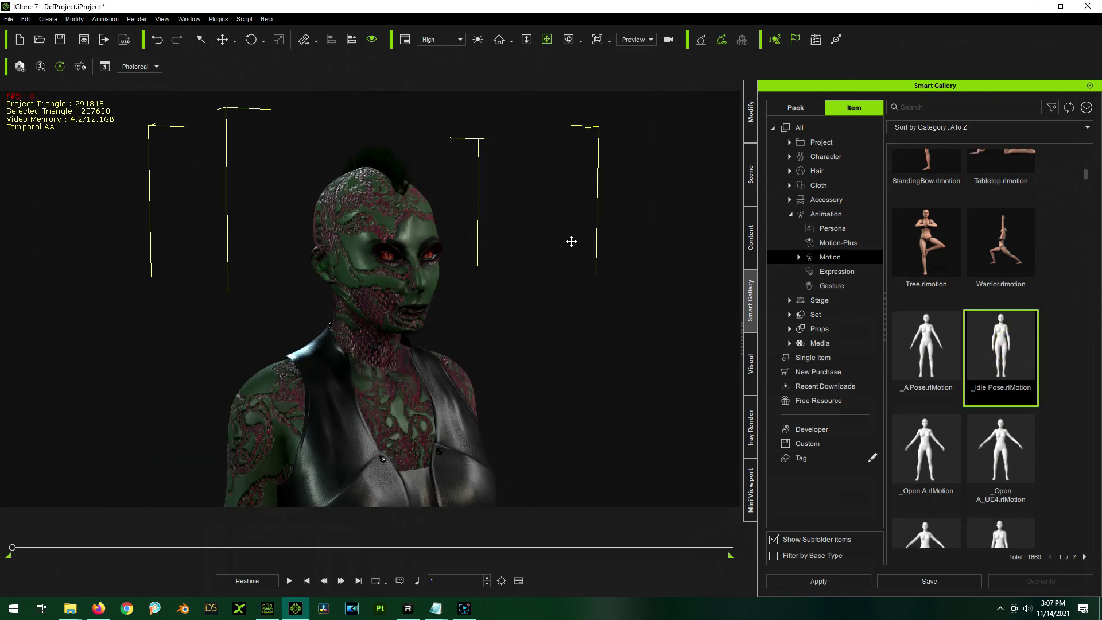
{"action": "right_click_drag", "start_coordinate": [571, 241], "coordinate": [545, 287]}
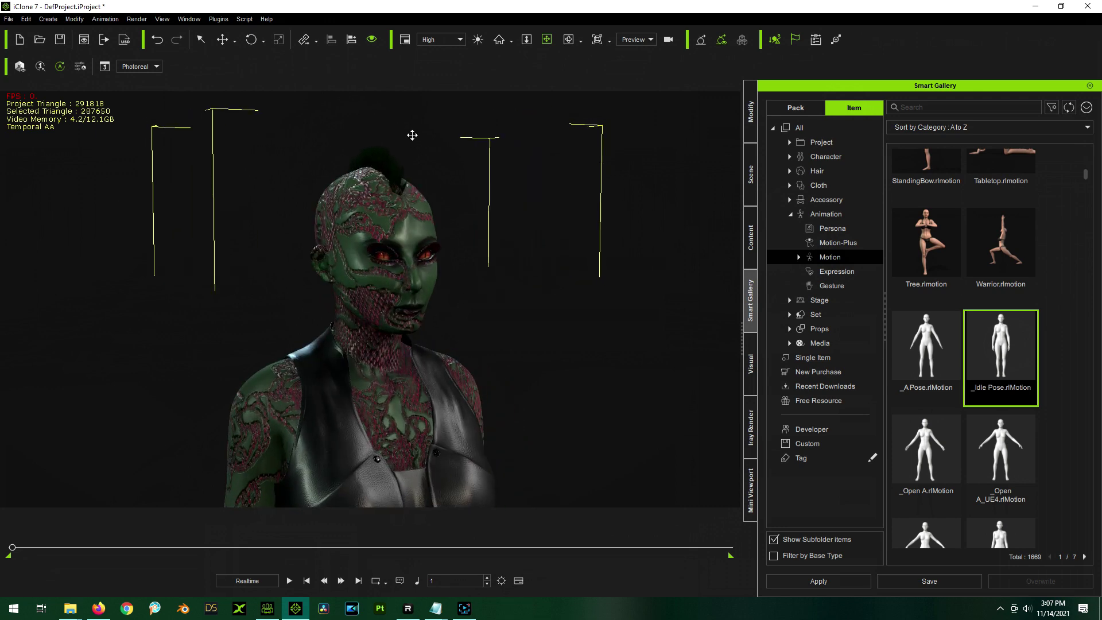
{"action": "scroll", "coordinate": [413, 135], "scroll_direction": "up", "scroll_amount": 2}
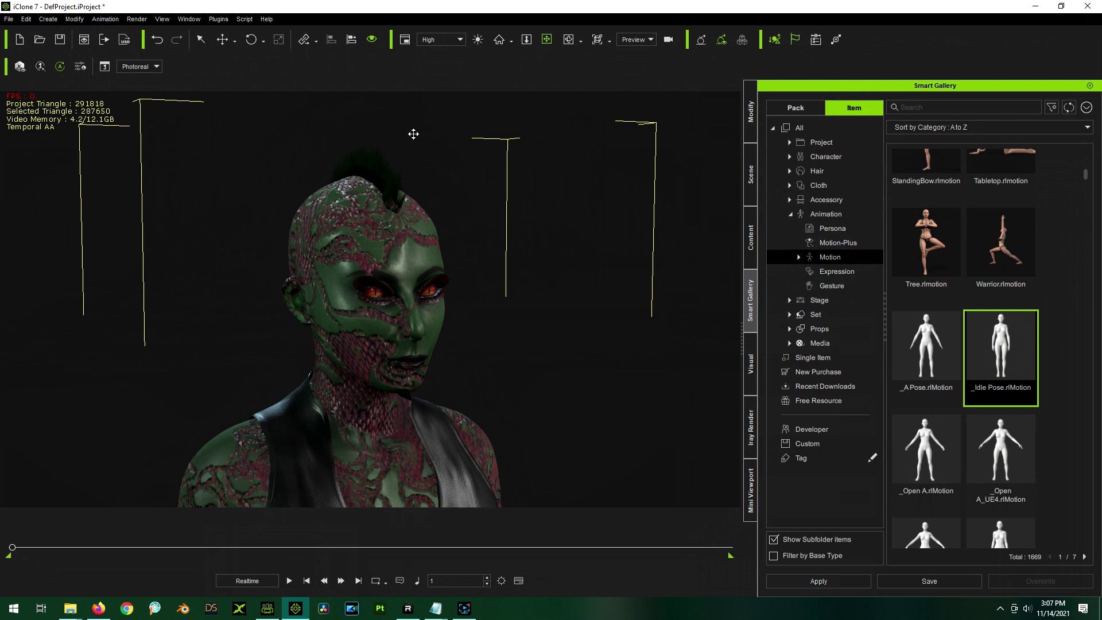
{"action": "scroll", "coordinate": [413, 133], "scroll_direction": "down", "scroll_amount": 1}
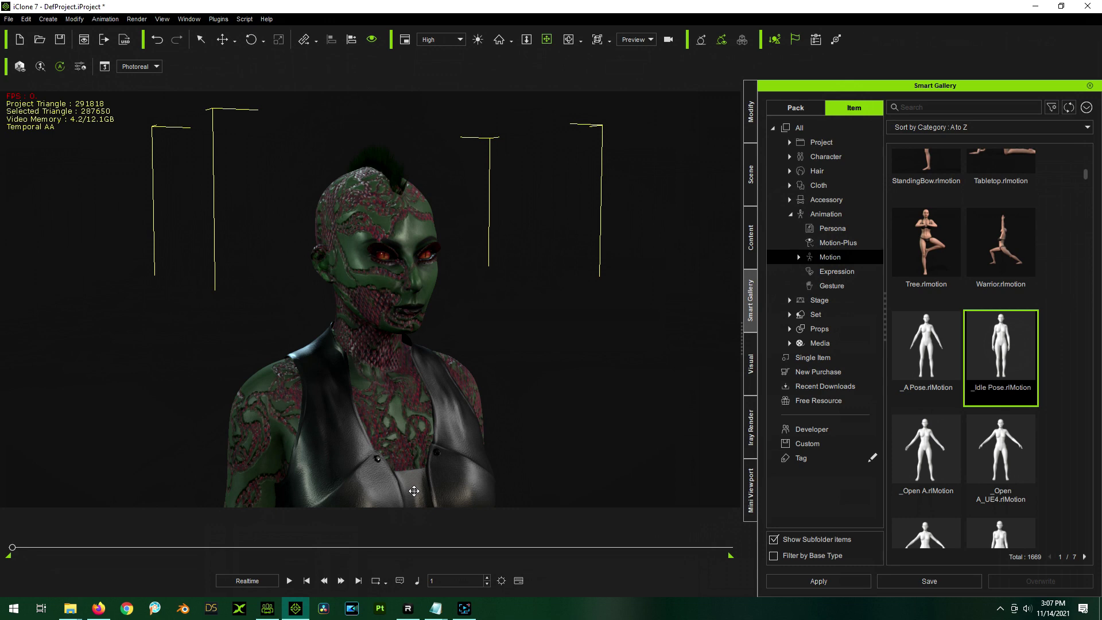
Step: In Replica Studios' Browse Voices, play the Agatha, Amber and Annabel voice samples
{"action": "left_click", "coordinate": [411, 610]}
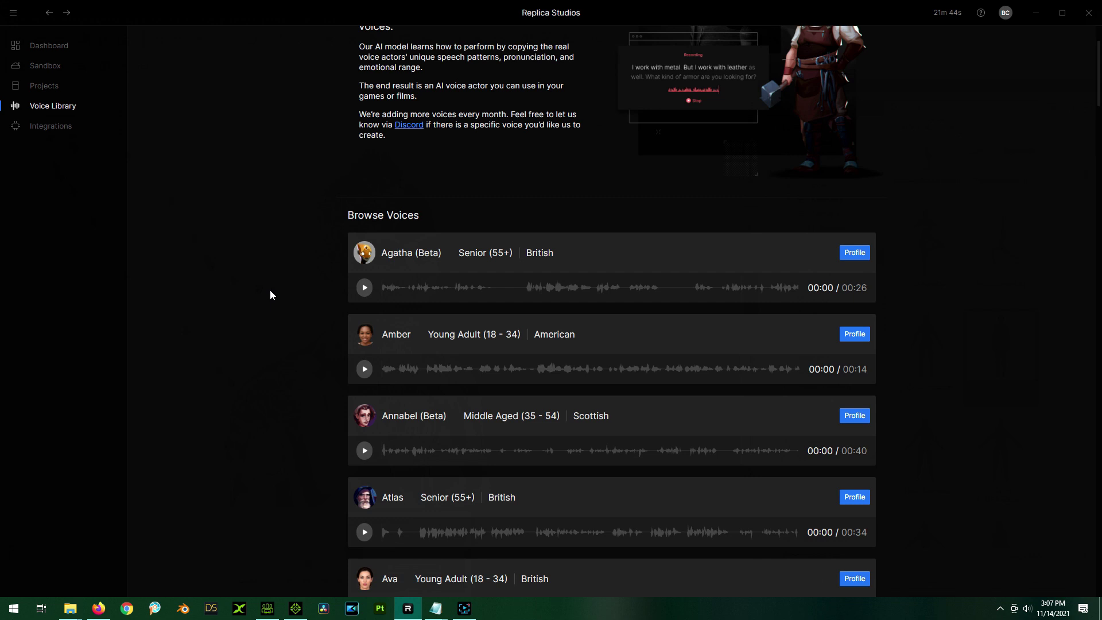
{"action": "scroll", "coordinate": [265, 339], "scroll_direction": "down", "scroll_amount": 6}
{"action": "scroll", "coordinate": [263, 365], "scroll_direction": "up", "scroll_amount": 4}
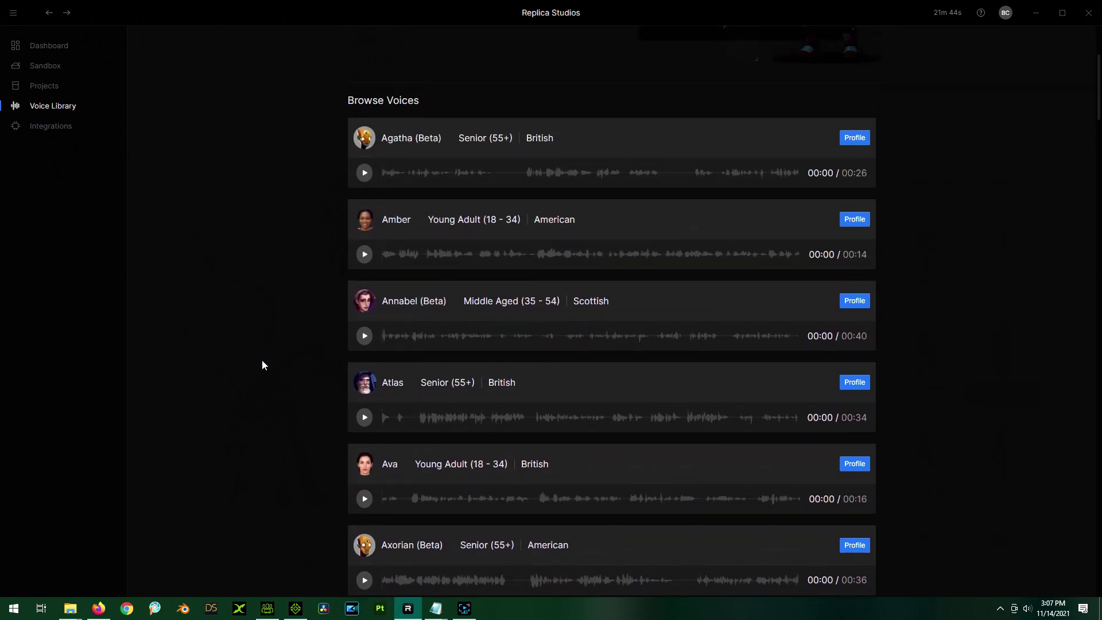
{"action": "scroll", "coordinate": [262, 365], "scroll_direction": "up", "scroll_amount": 4}
{"action": "scroll", "coordinate": [262, 365], "scroll_direction": "down", "scroll_amount": 2}
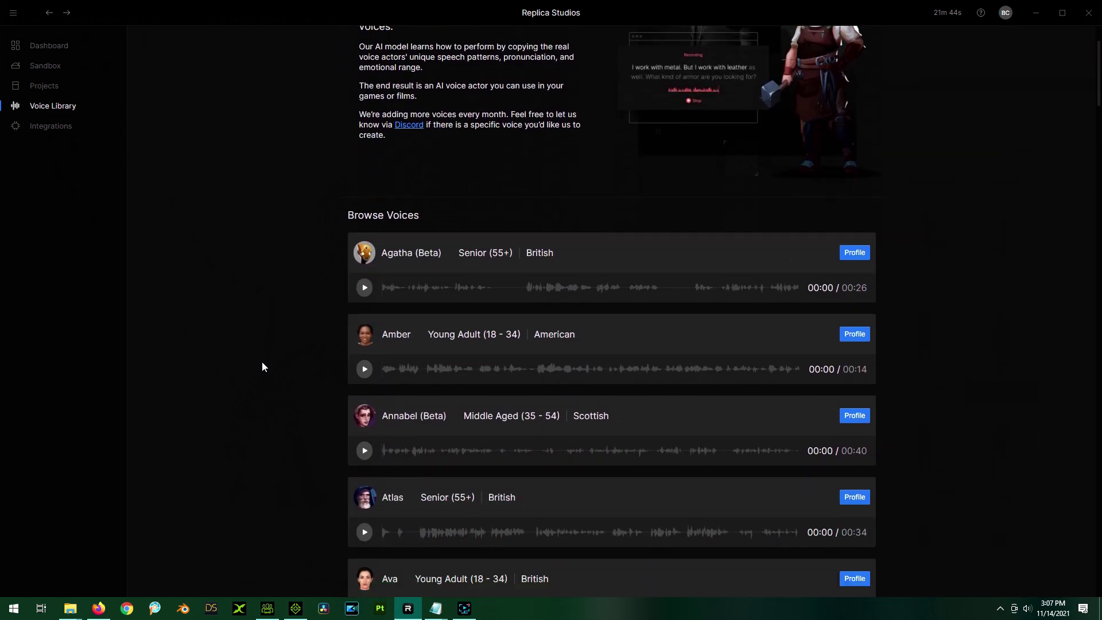
{"action": "left_click", "coordinate": [365, 288]}
{"action": "left_click", "coordinate": [364, 369]}
{"action": "scroll", "coordinate": [315, 314], "scroll_direction": "down", "scroll_amount": 1}
{"action": "scroll", "coordinate": [315, 309], "scroll_direction": "down", "scroll_amount": 2}
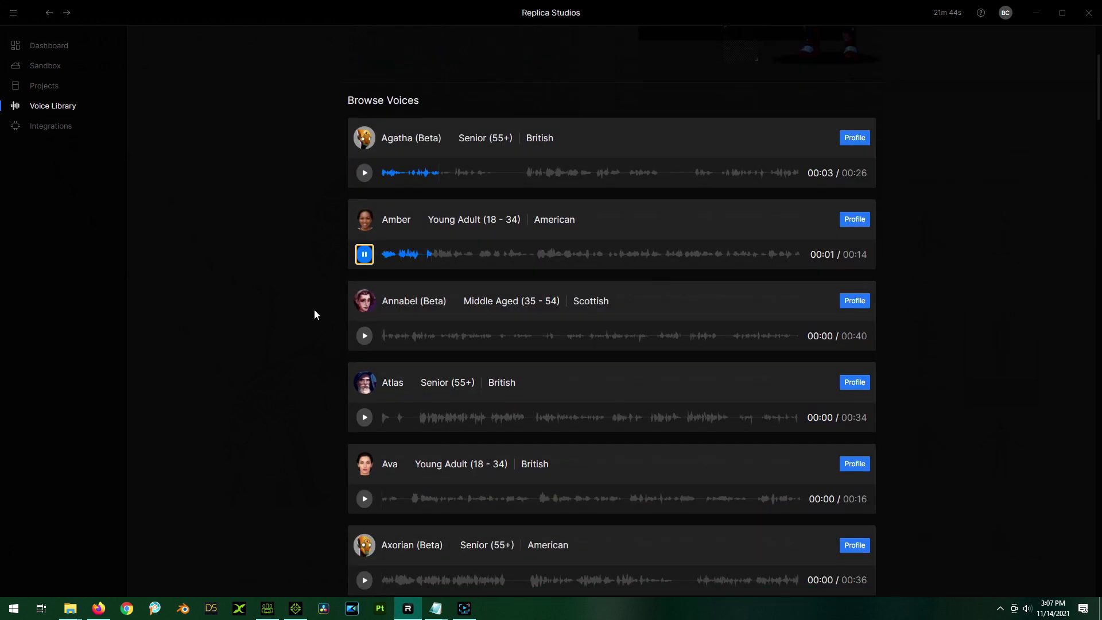
{"action": "left_click", "coordinate": [364, 254]}
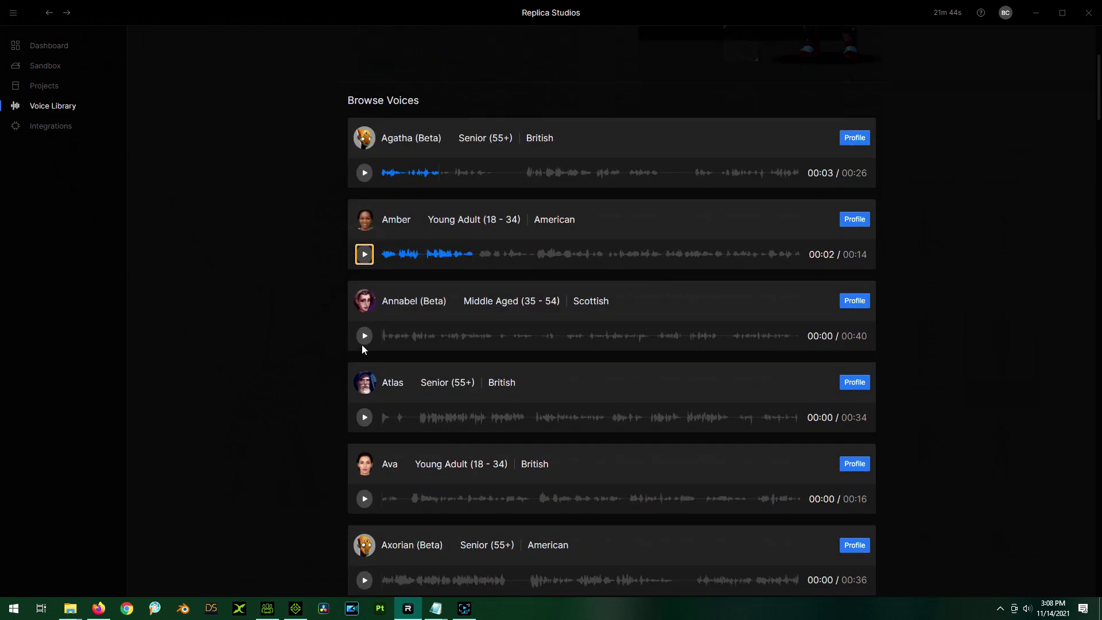
{"action": "left_click", "coordinate": [365, 335]}
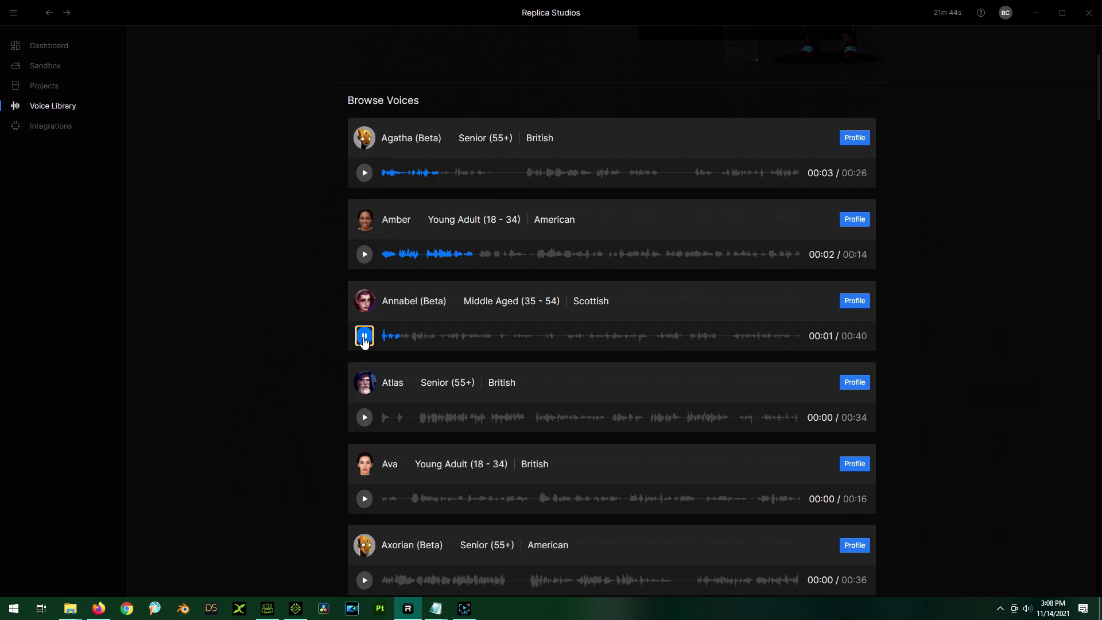
{"action": "scroll", "coordinate": [318, 340], "scroll_direction": "down", "scroll_amount": 3}
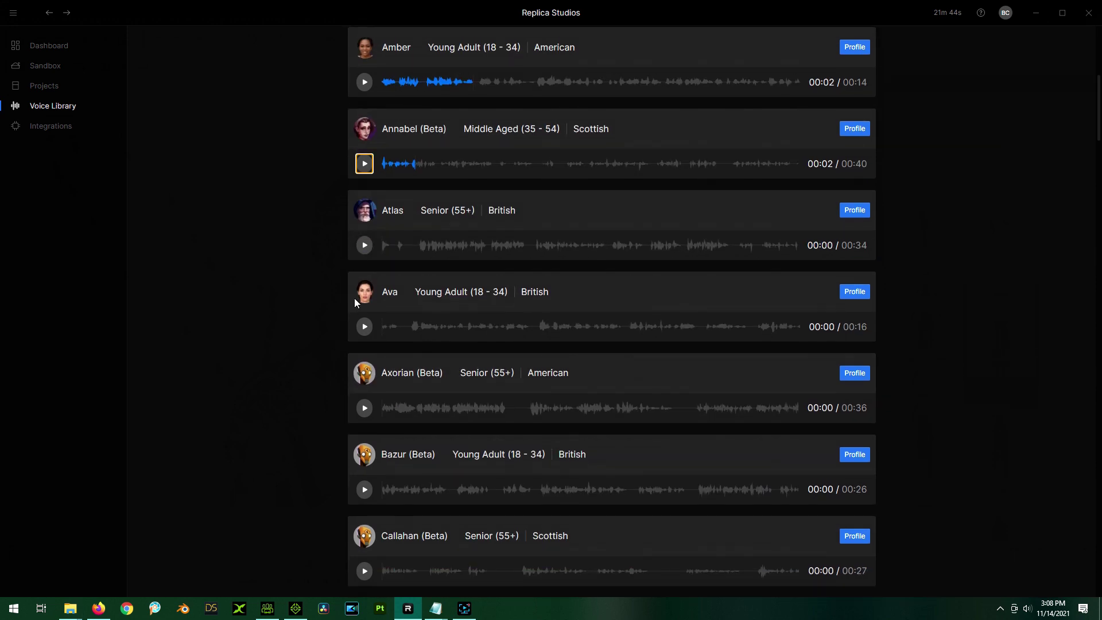
Step: Play and stop the Atlas, Ava, Axorian and Bazur voice samples
{"action": "left_click", "coordinate": [367, 246]}
{"action": "left_click", "coordinate": [364, 245]}
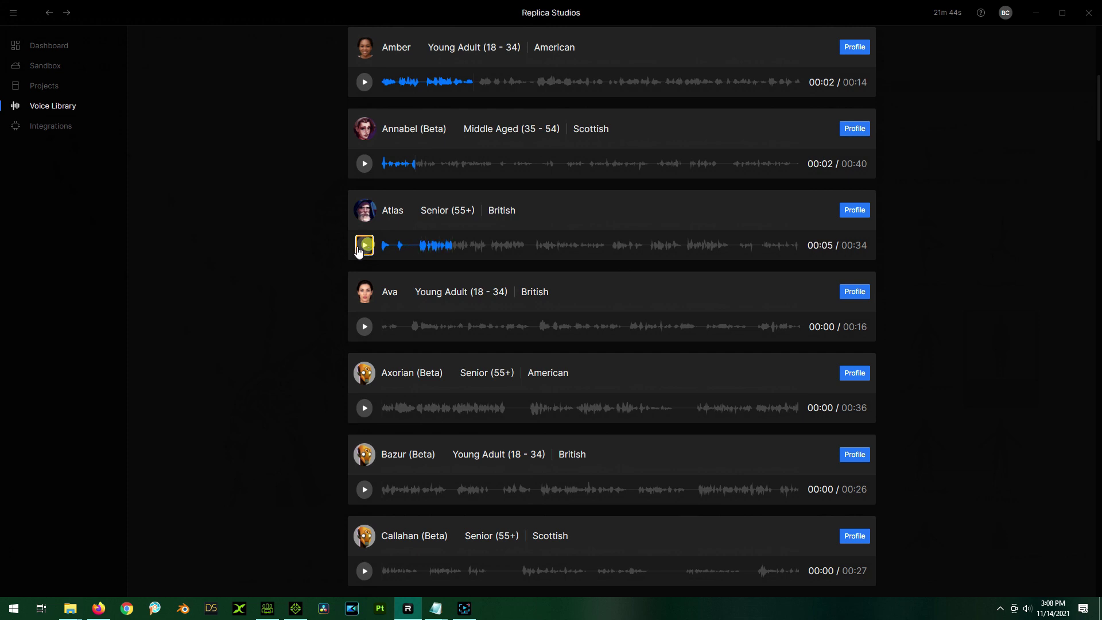
{"action": "scroll", "coordinate": [296, 273], "scroll_direction": "down", "scroll_amount": 2}
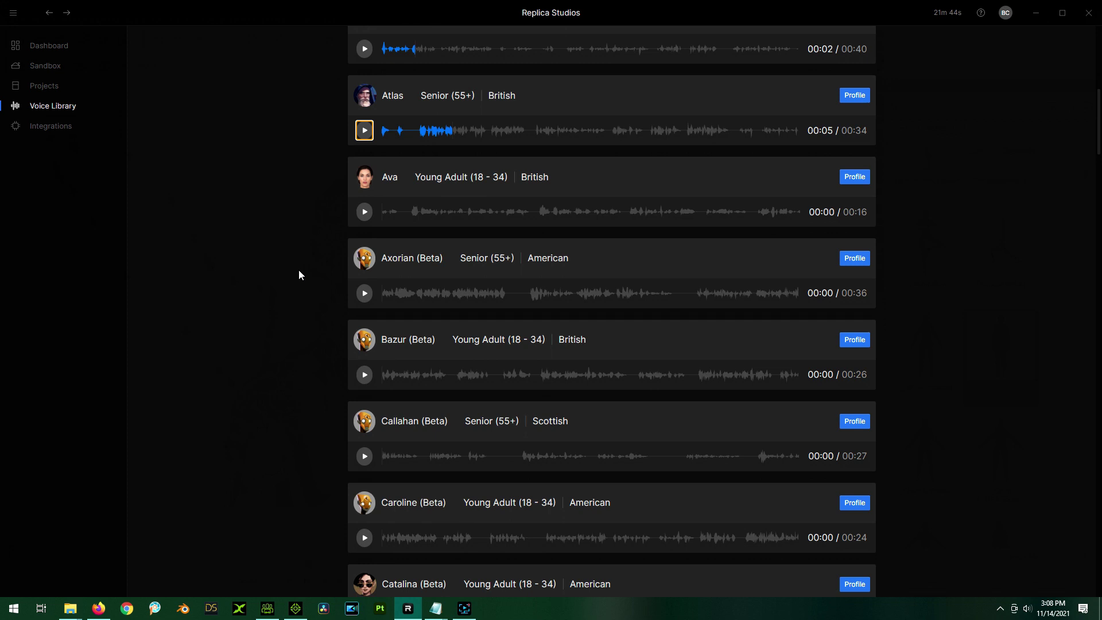
{"action": "scroll", "coordinate": [331, 298], "scroll_direction": "down", "scroll_amount": 1}
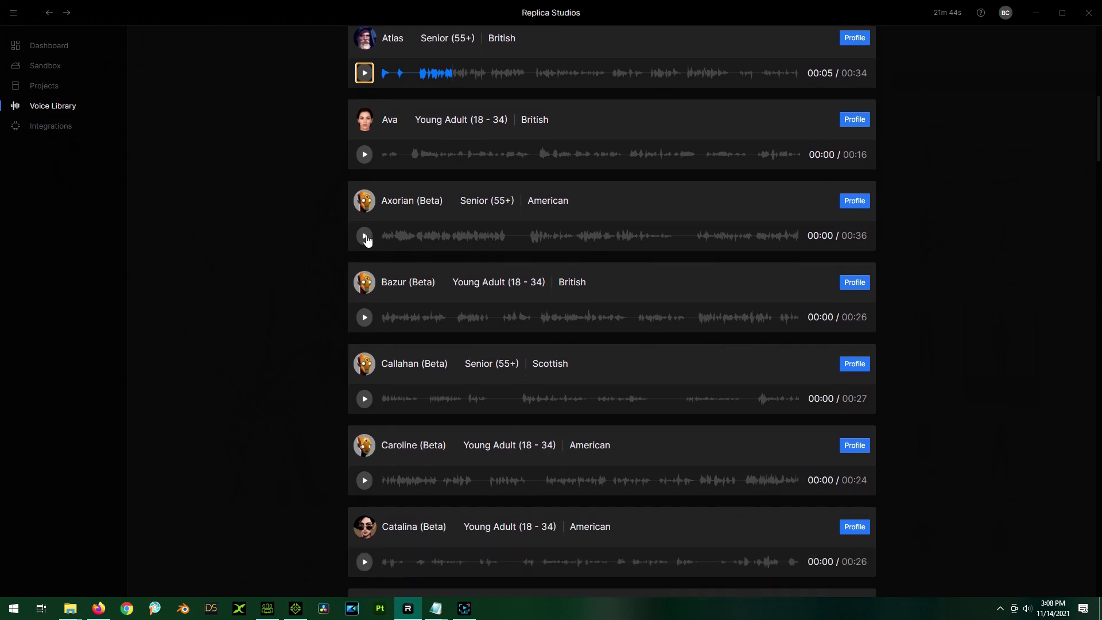
{"action": "left_click", "coordinate": [365, 156]}
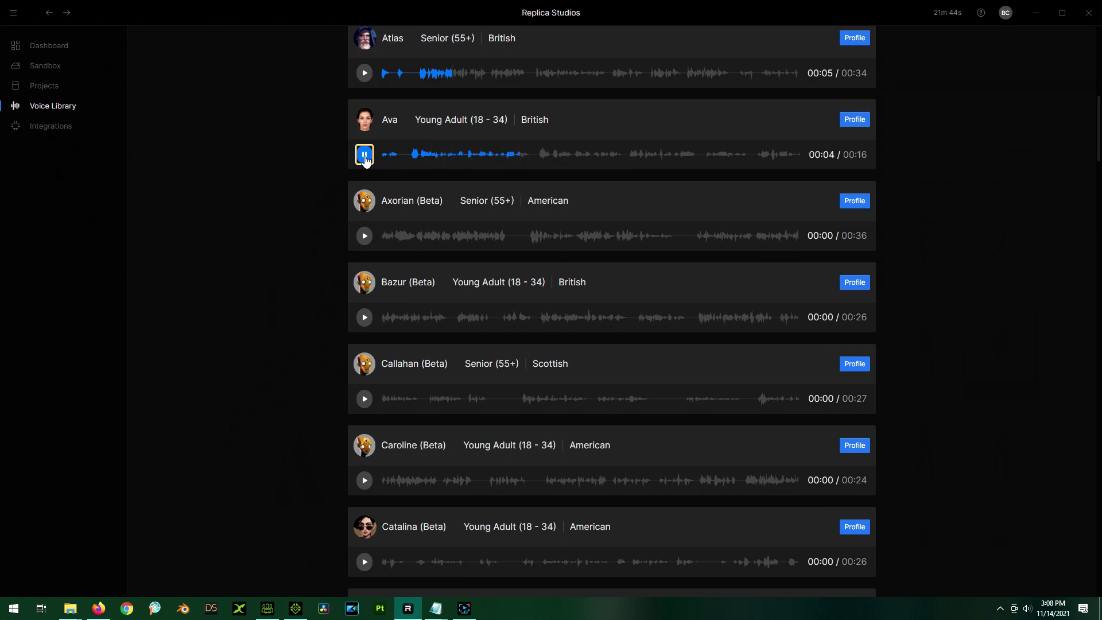
{"action": "left_click", "coordinate": [365, 156]}
{"action": "scroll", "coordinate": [254, 266], "scroll_direction": "up", "scroll_amount": 1}
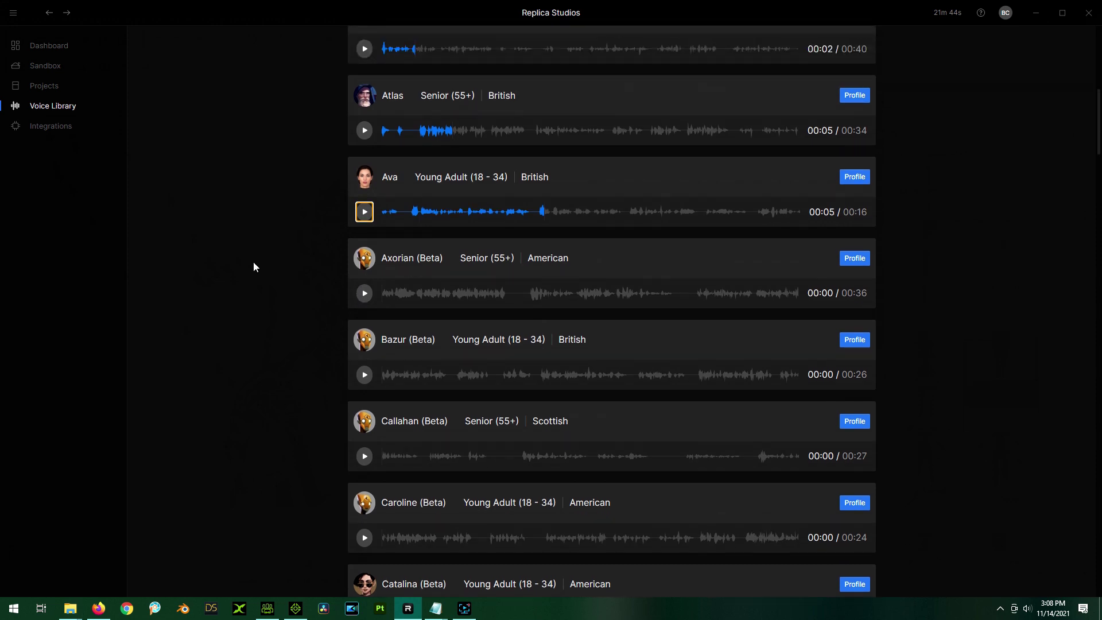
{"action": "left_click", "coordinate": [364, 294]}
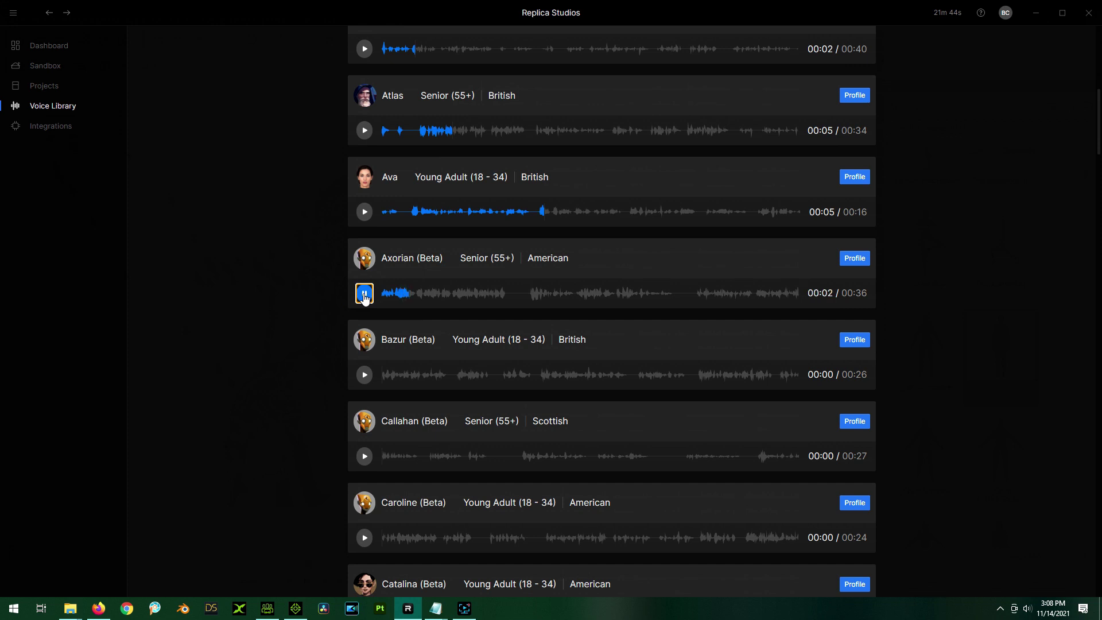
{"action": "left_click", "coordinate": [364, 293]}
{"action": "left_click", "coordinate": [364, 374]}
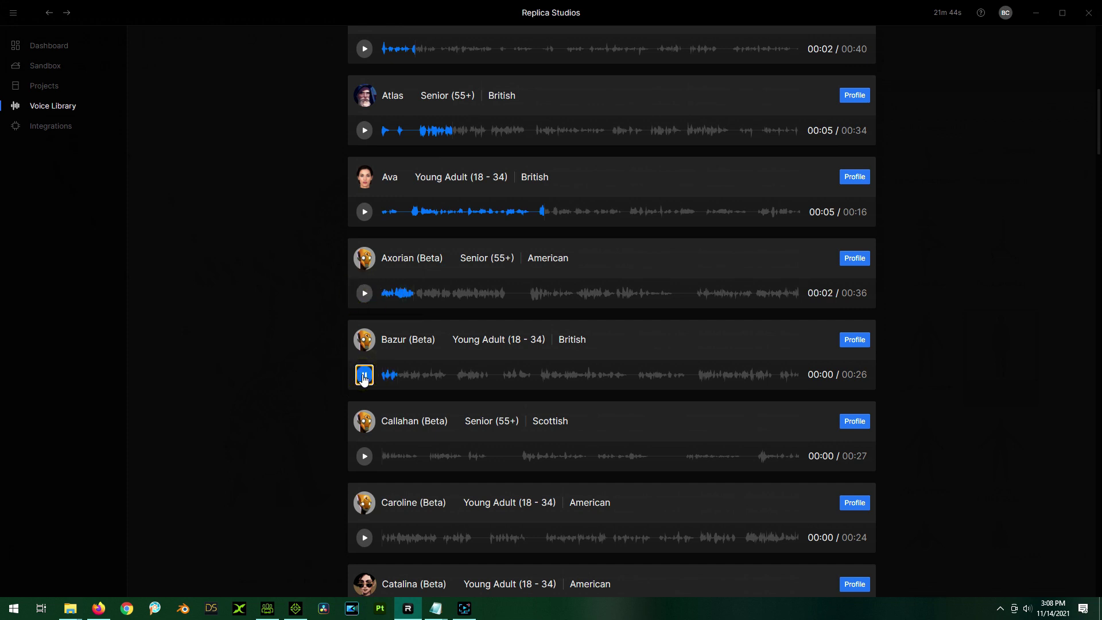
{"action": "left_click", "coordinate": [364, 375]}
Step: Play Freya's voice sample and open her AI Voice Actor Profile
{"action": "scroll", "coordinate": [289, 324], "scroll_direction": "down", "scroll_amount": 5}
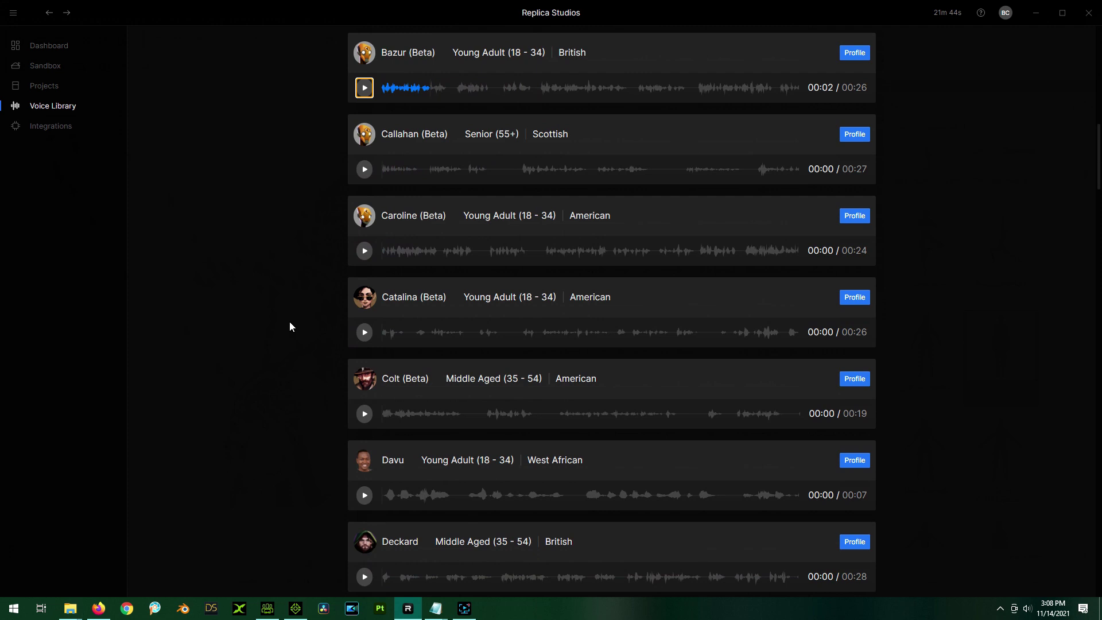
{"action": "scroll", "coordinate": [289, 325], "scroll_direction": "down", "scroll_amount": 3}
{"action": "scroll", "coordinate": [289, 326], "scroll_direction": "down", "scroll_amount": 2}
{"action": "scroll", "coordinate": [288, 327], "scroll_direction": "down", "scroll_amount": 7}
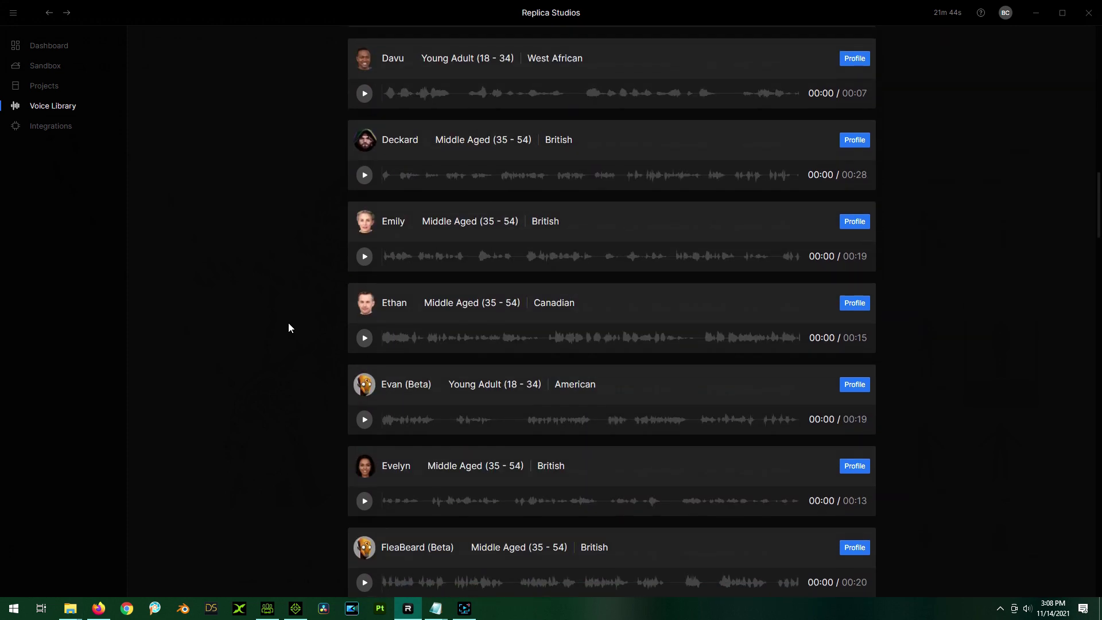
{"action": "scroll", "coordinate": [289, 322], "scroll_direction": "down", "scroll_amount": 1}
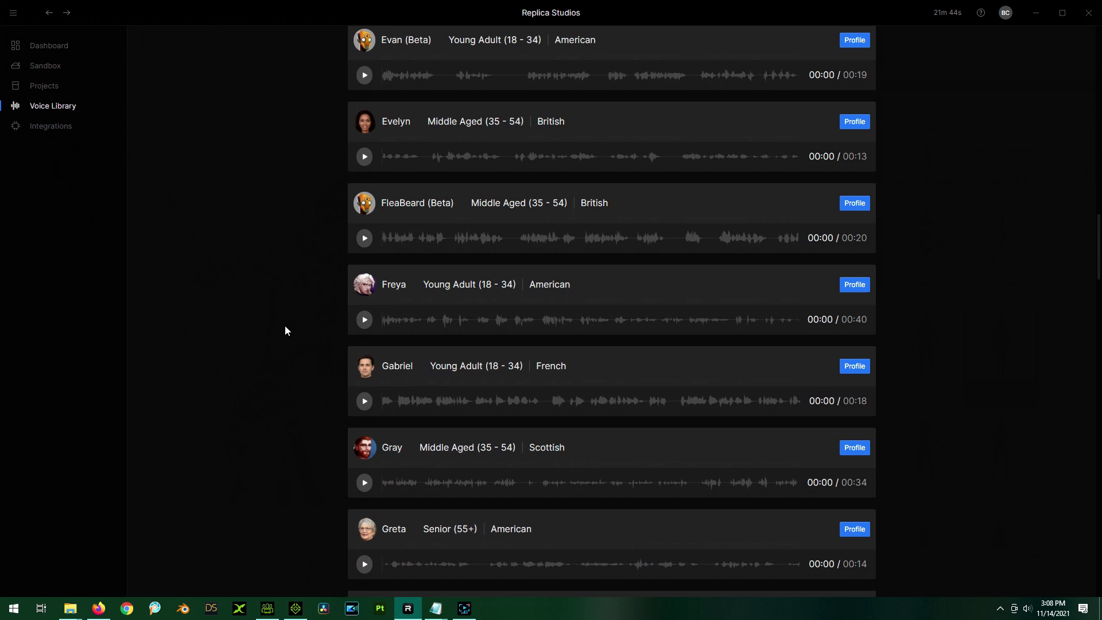
{"action": "left_click", "coordinate": [365, 321]}
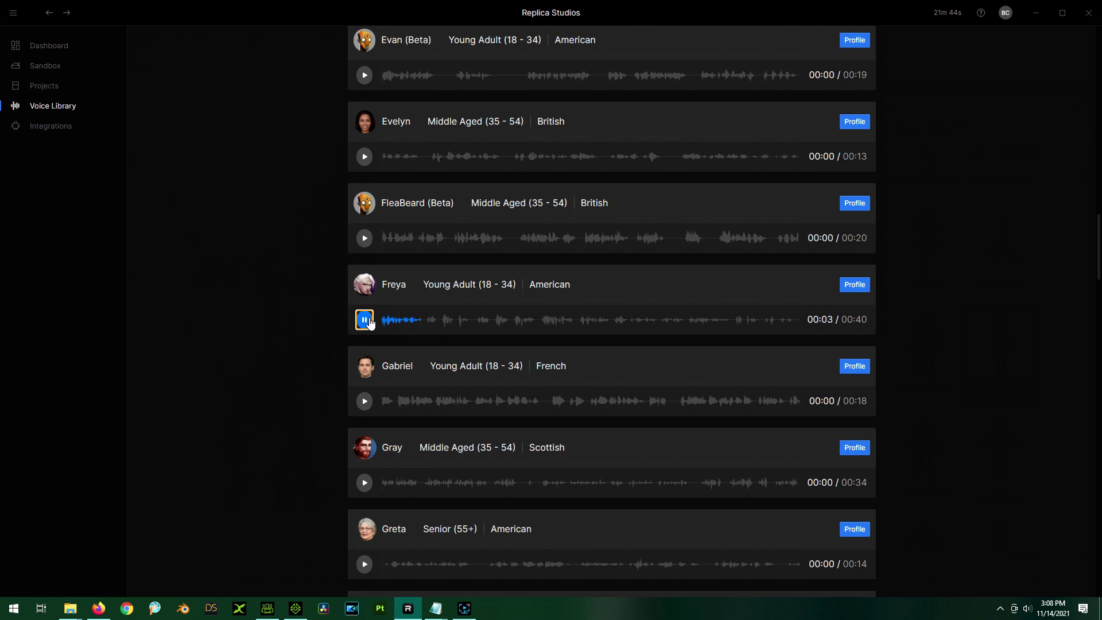
{"action": "left_click", "coordinate": [365, 319]}
{"action": "left_click", "coordinate": [858, 285]}
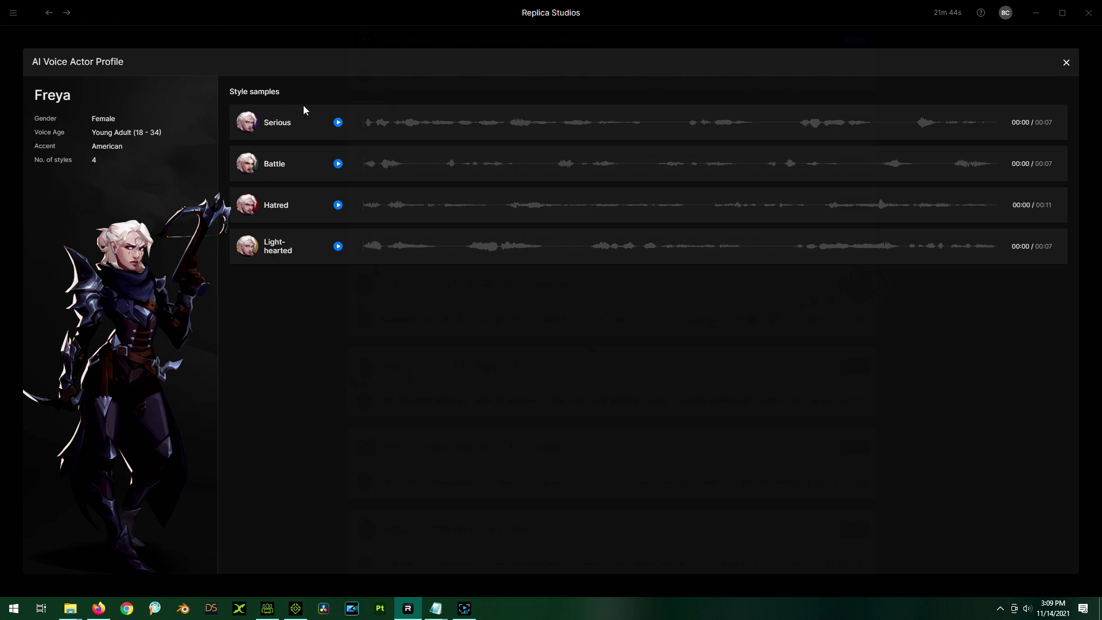
Step: Play and pause each of Freya's Serious, Battle, Hatred and Light-hearted samples in turn
{"action": "left_click", "coordinate": [338, 122]}
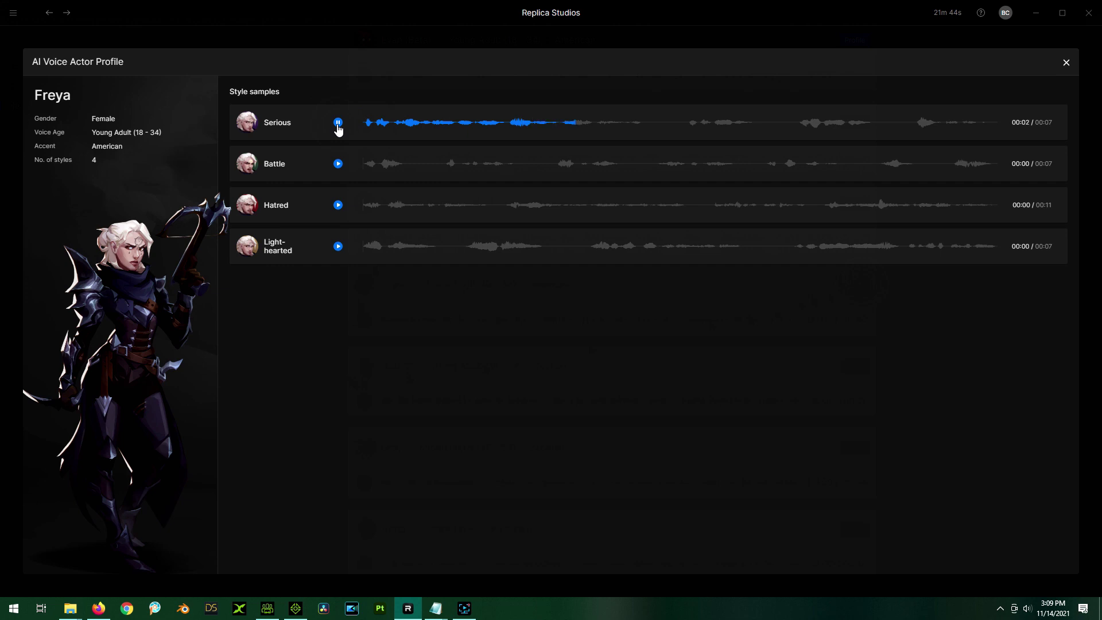
{"action": "left_click", "coordinate": [338, 124]}
{"action": "left_click", "coordinate": [338, 164]}
{"action": "left_click", "coordinate": [338, 164]}
{"action": "left_click", "coordinate": [338, 205]}
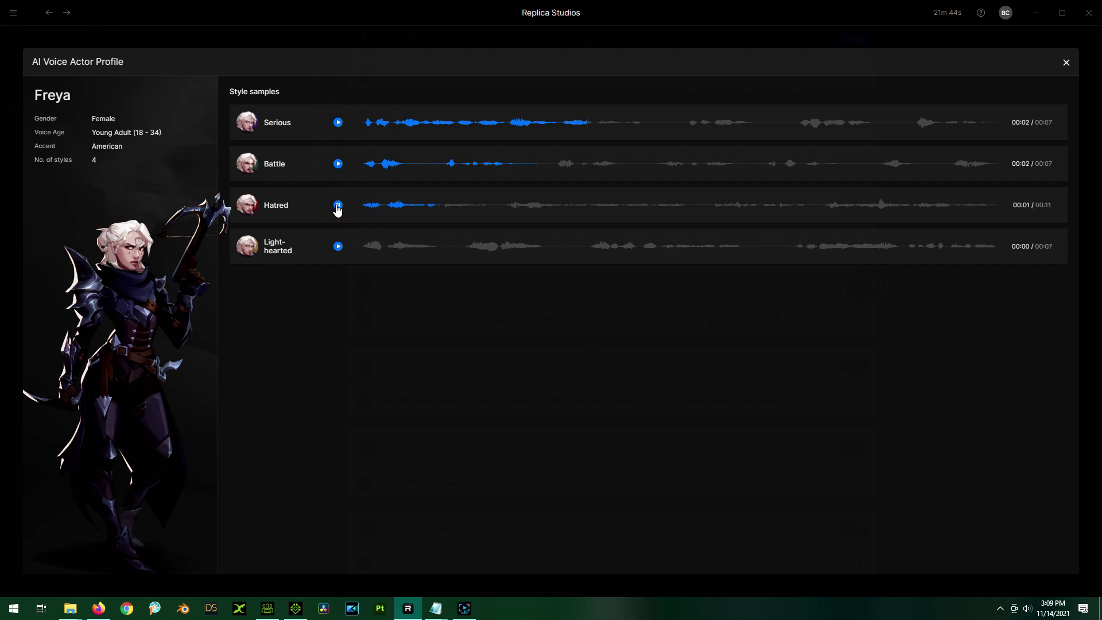
{"action": "left_click", "coordinate": [339, 206]}
{"action": "left_click", "coordinate": [338, 248]}
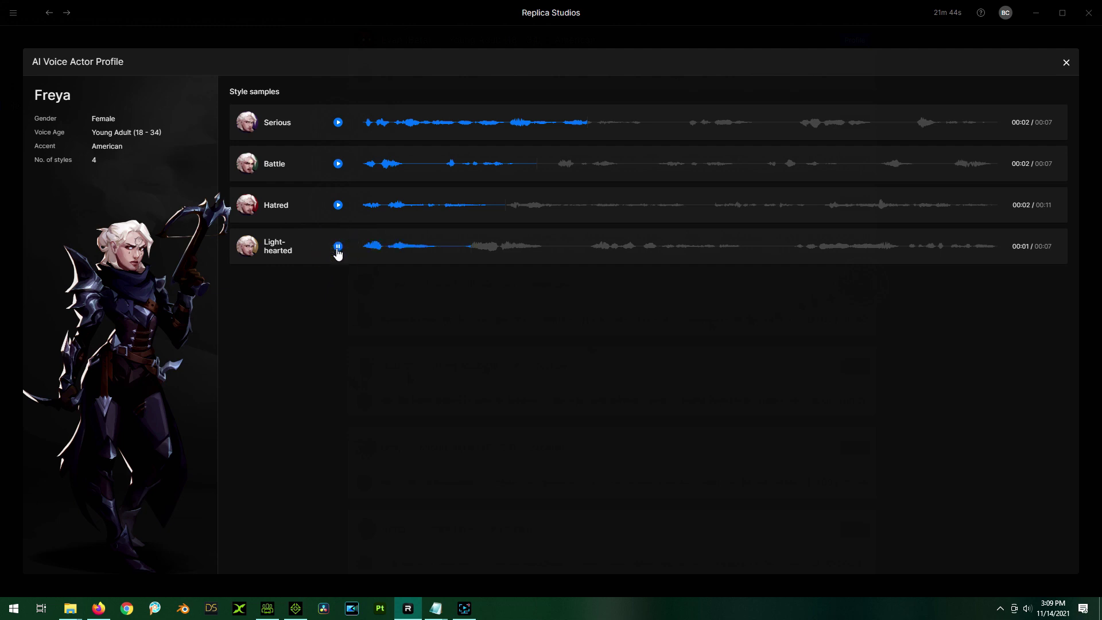
{"action": "left_click", "coordinate": [338, 248]}
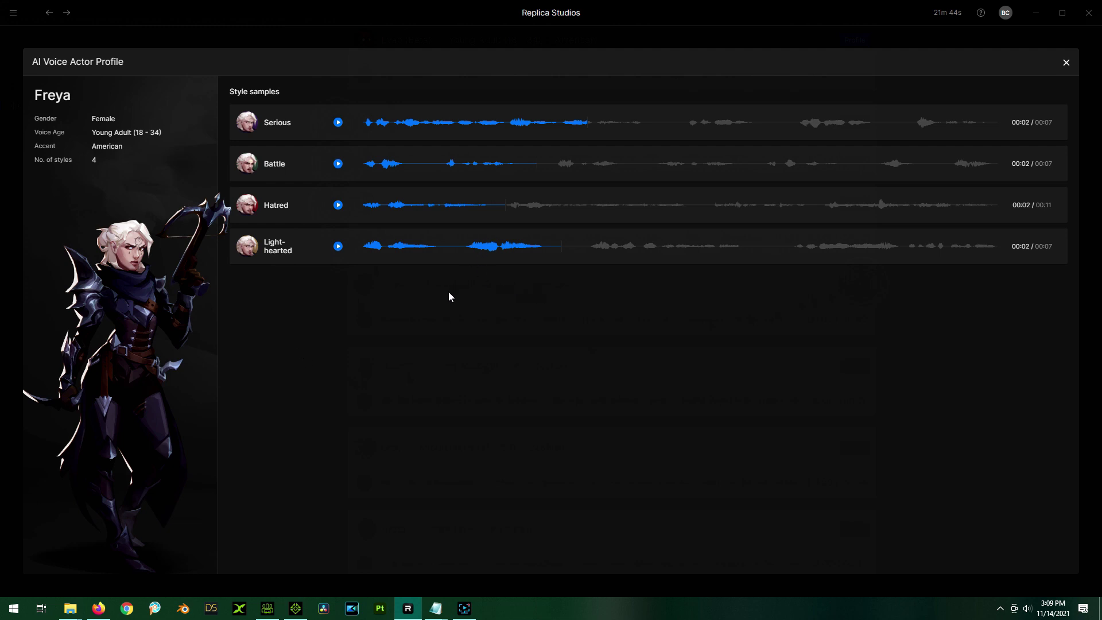
{"action": "left_click", "coordinate": [1065, 65]}
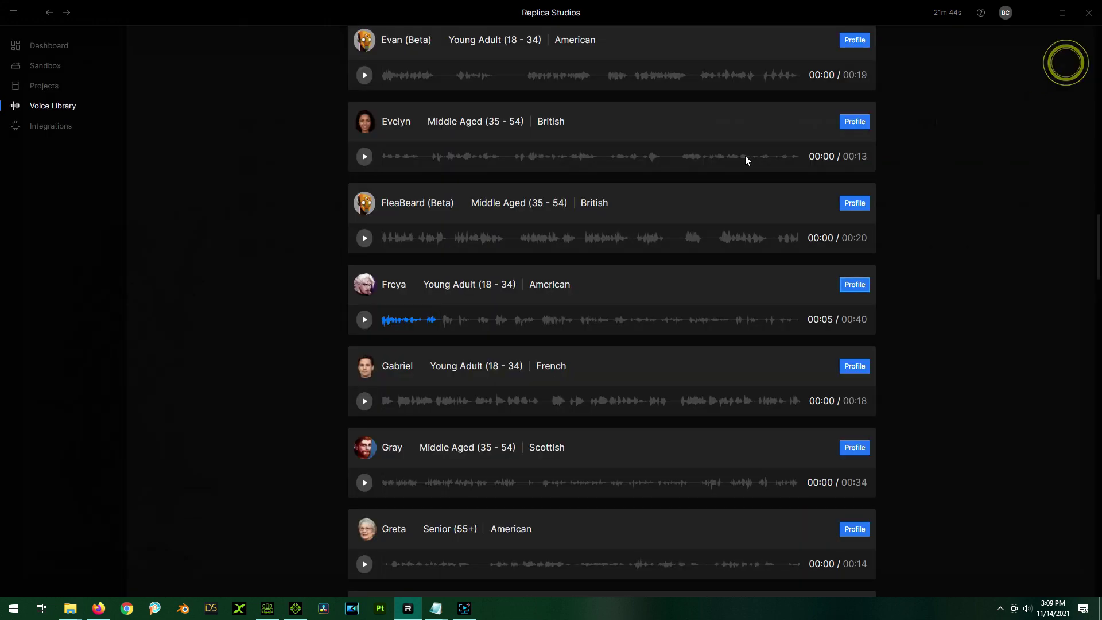
{"action": "left_click", "coordinate": [51, 73]}
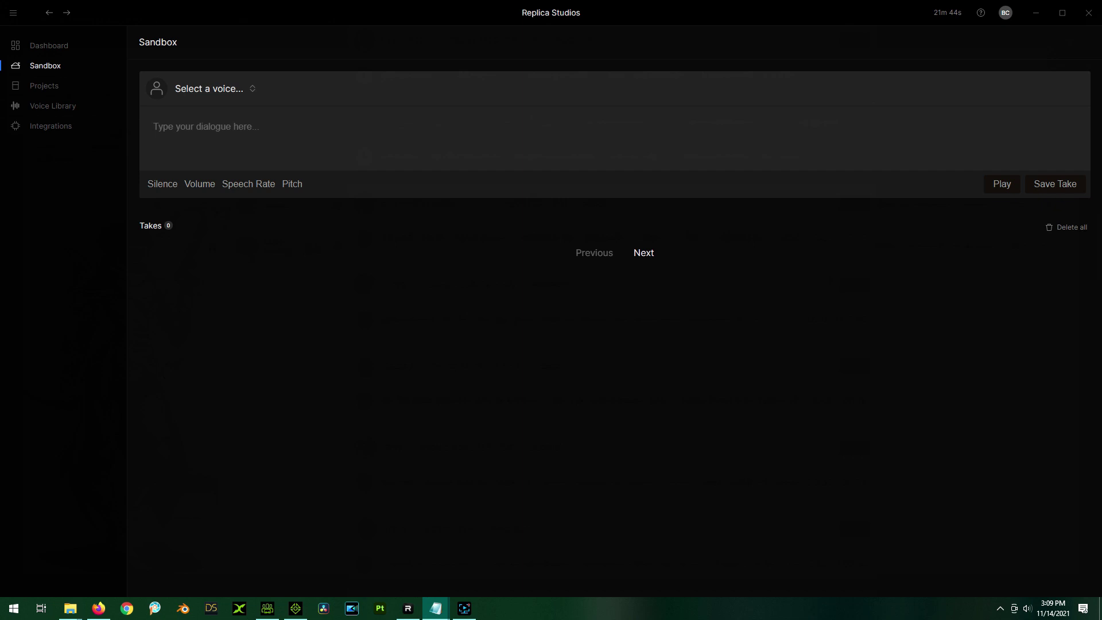
{"action": "left_click", "coordinate": [391, 125]}
{"action": "type", "text": "Hello, human scum. Feel honored, for you are about to watch the all-knowing - Zero Calvin."}
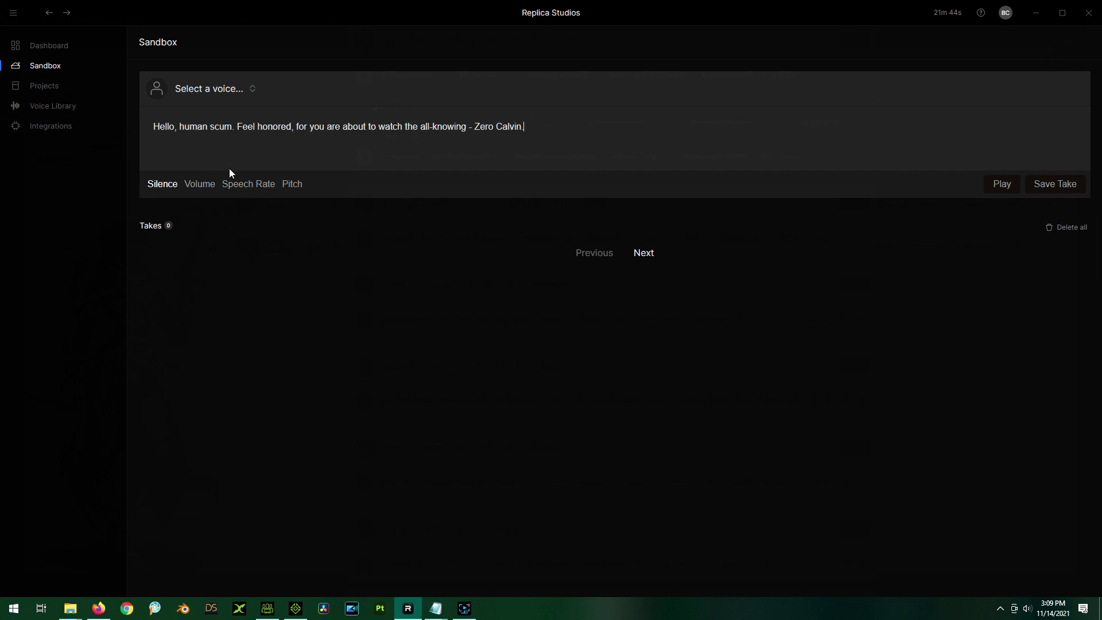
Step: Set the line's voice to Freya with the Serious style and play a preview
{"action": "left_click", "coordinate": [232, 91]}
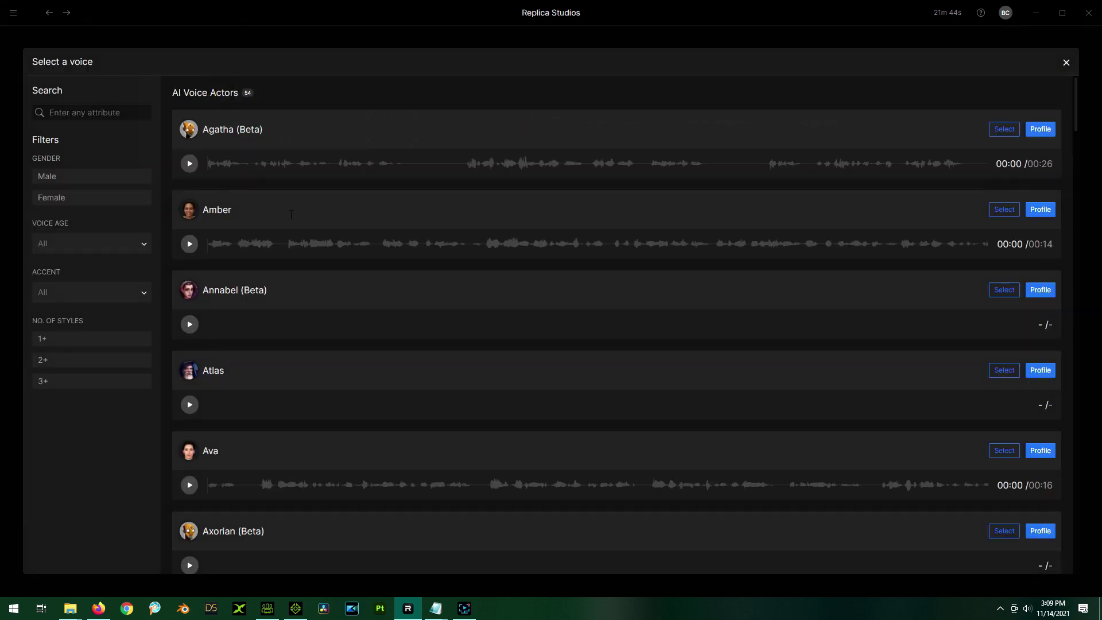
{"action": "scroll", "coordinate": [321, 319], "scroll_direction": "down", "scroll_amount": 15}
{"action": "scroll", "coordinate": [315, 331], "scroll_direction": "down", "scroll_amount": 3}
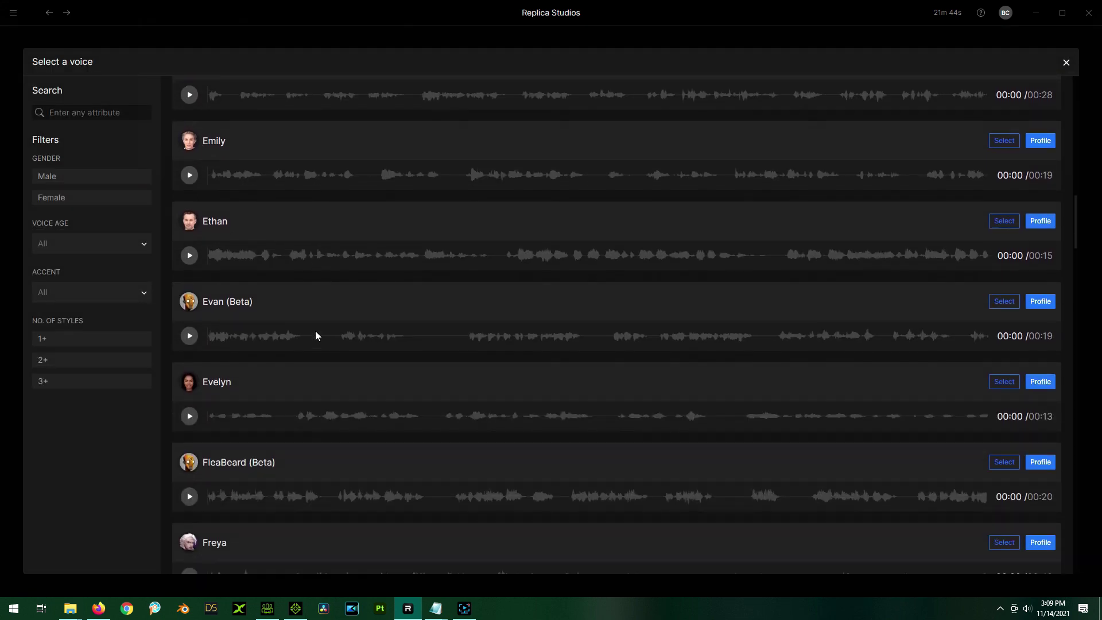
{"action": "scroll", "coordinate": [315, 332], "scroll_direction": "down", "scroll_amount": 2}
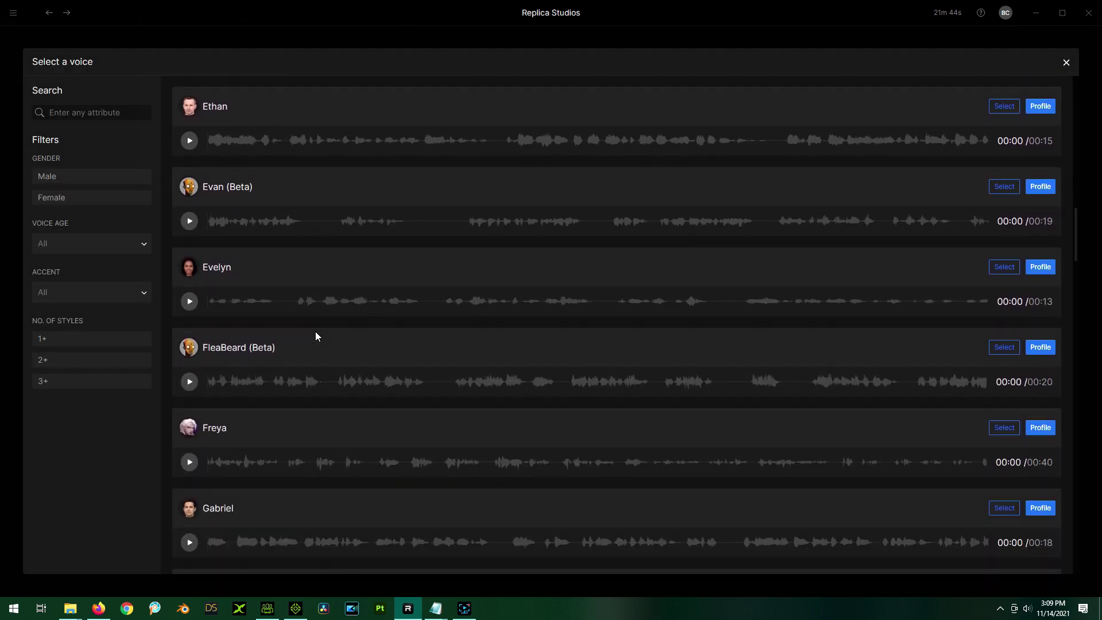
{"action": "left_click", "coordinate": [1000, 429]}
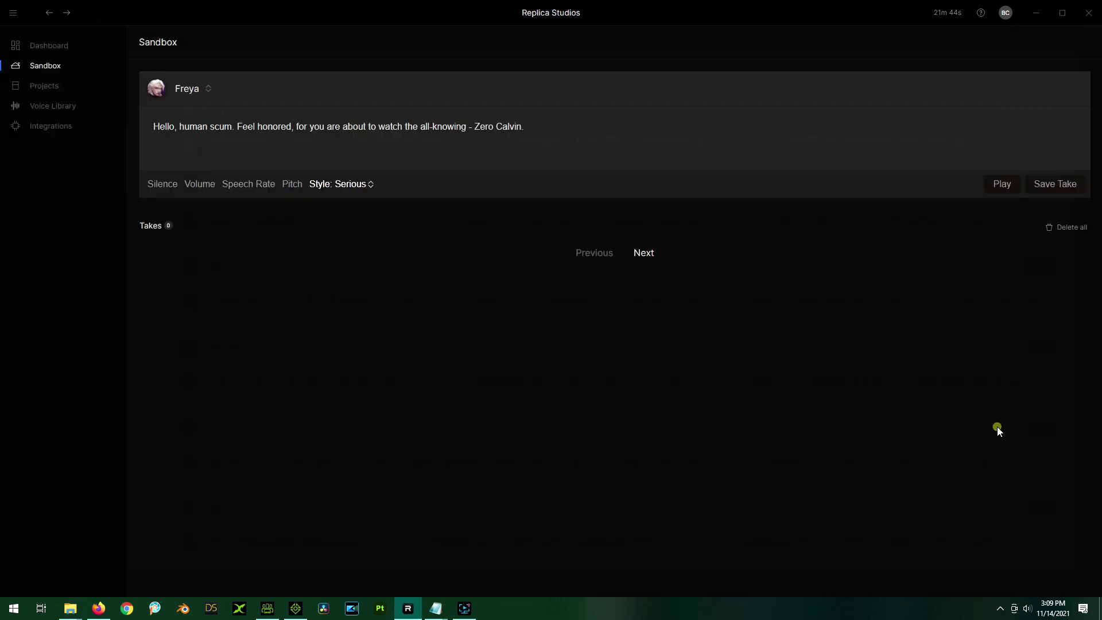
{"action": "left_click", "coordinate": [344, 185]}
{"action": "left_click", "coordinate": [344, 182]}
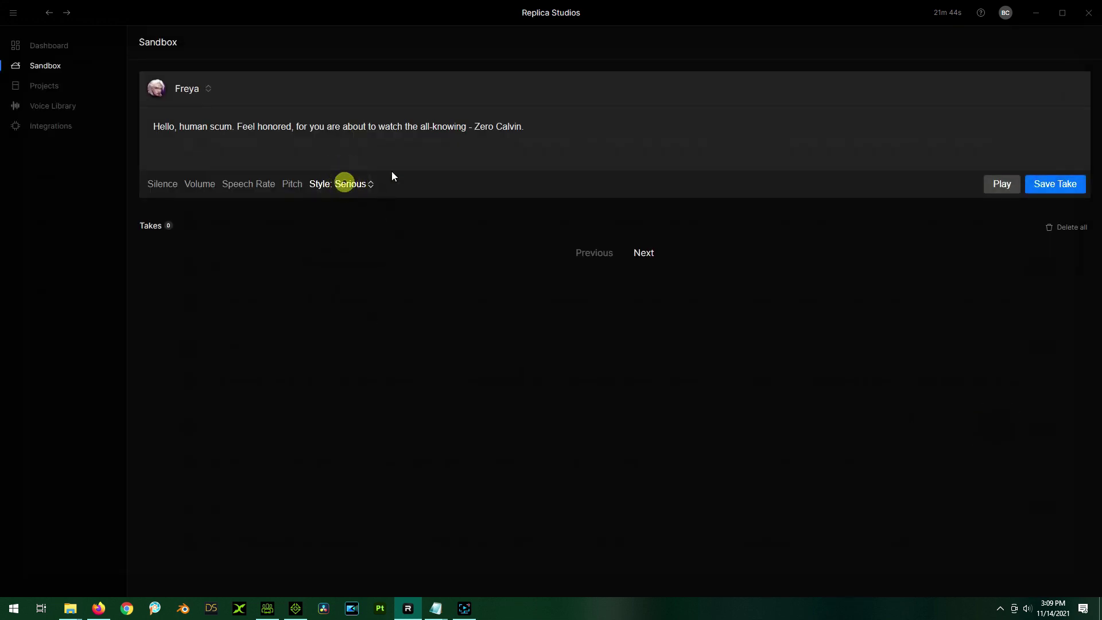
{"action": "left_click", "coordinate": [999, 188]}
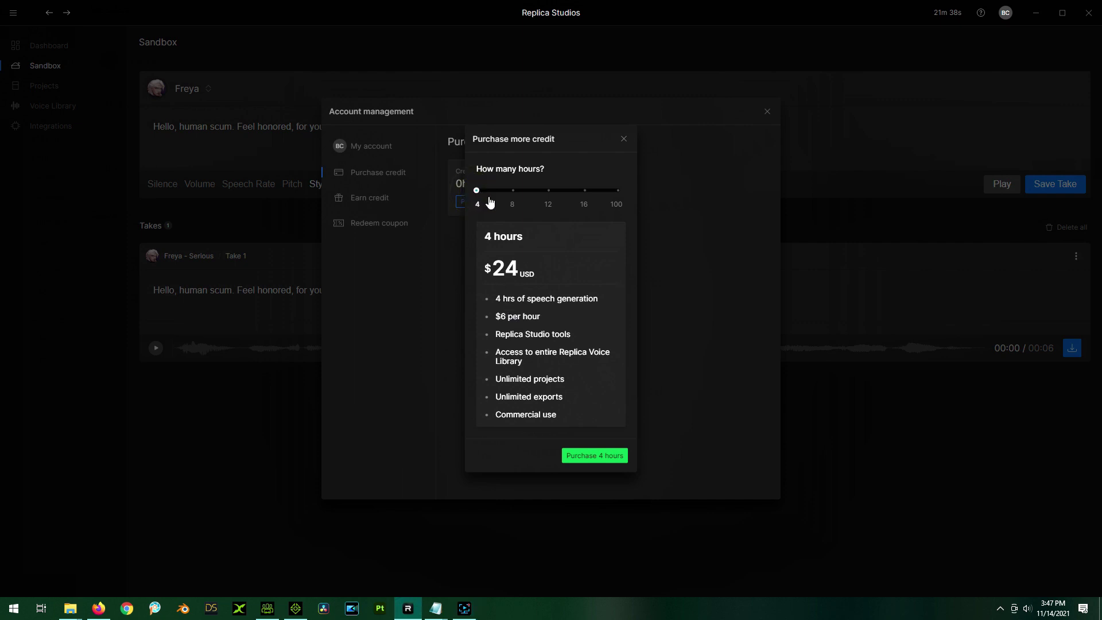
Step: Slide the credit amount from 4 hours up to 8 and 16, then back to 4 hours
{"action": "left_click", "coordinate": [513, 201]}
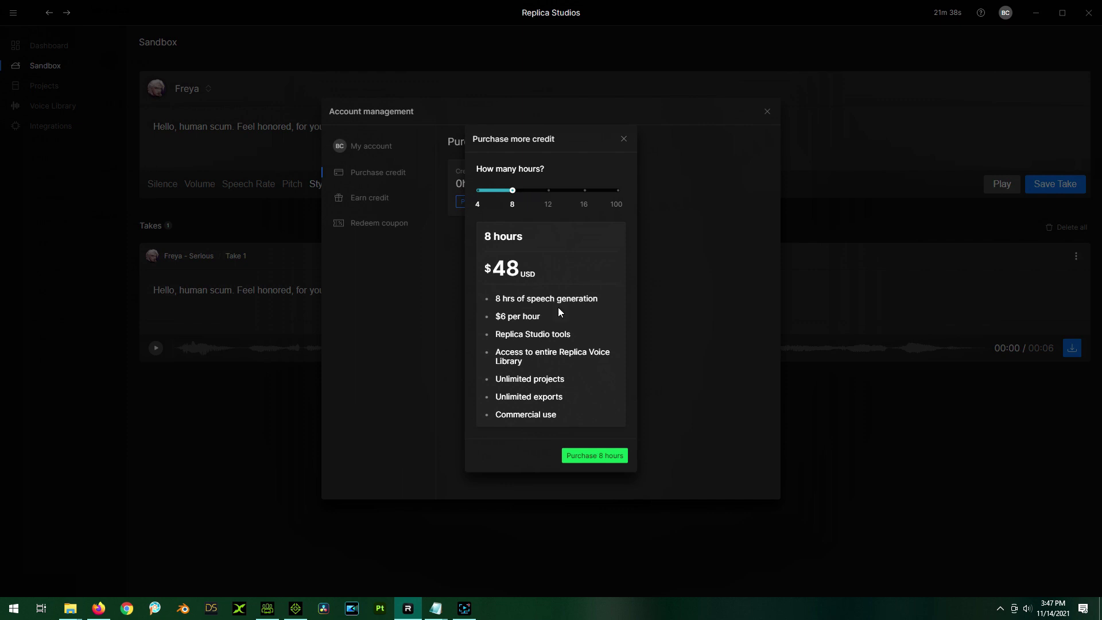
{"action": "left_click_drag", "start_coordinate": [513, 190], "coordinate": [621, 195]}
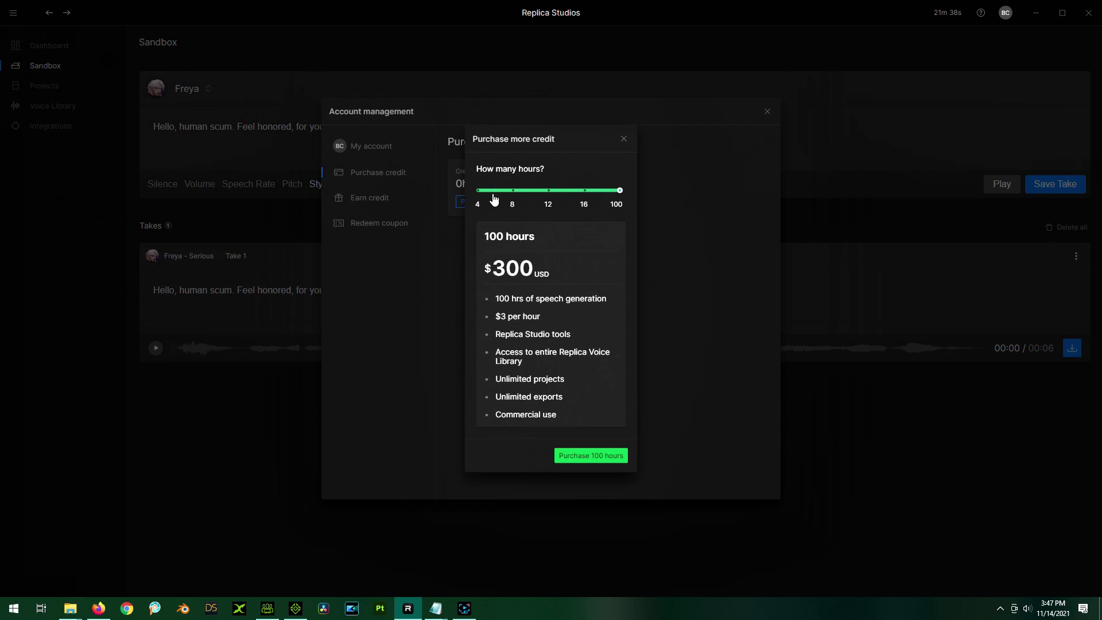
{"action": "left_click_drag", "start_coordinate": [619, 191], "coordinate": [488, 198]}
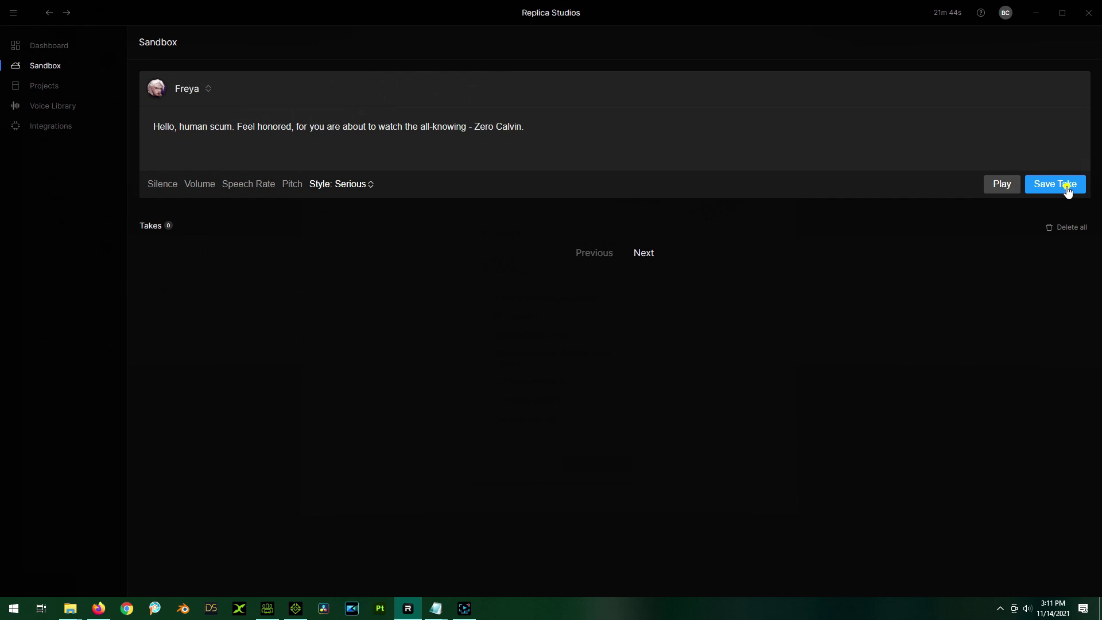
Step: Save Freya's Serious 'Hello, human scum' reading as Take 1
{"action": "left_click", "coordinate": [1068, 189]}
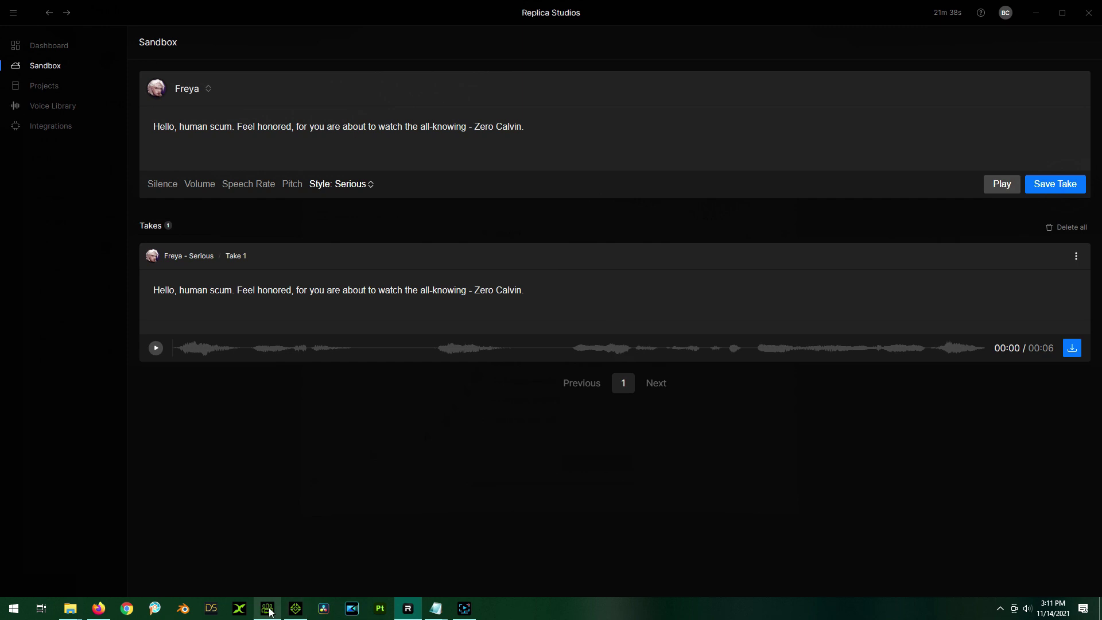
{"action": "mouse_move", "coordinate": [268, 610]}
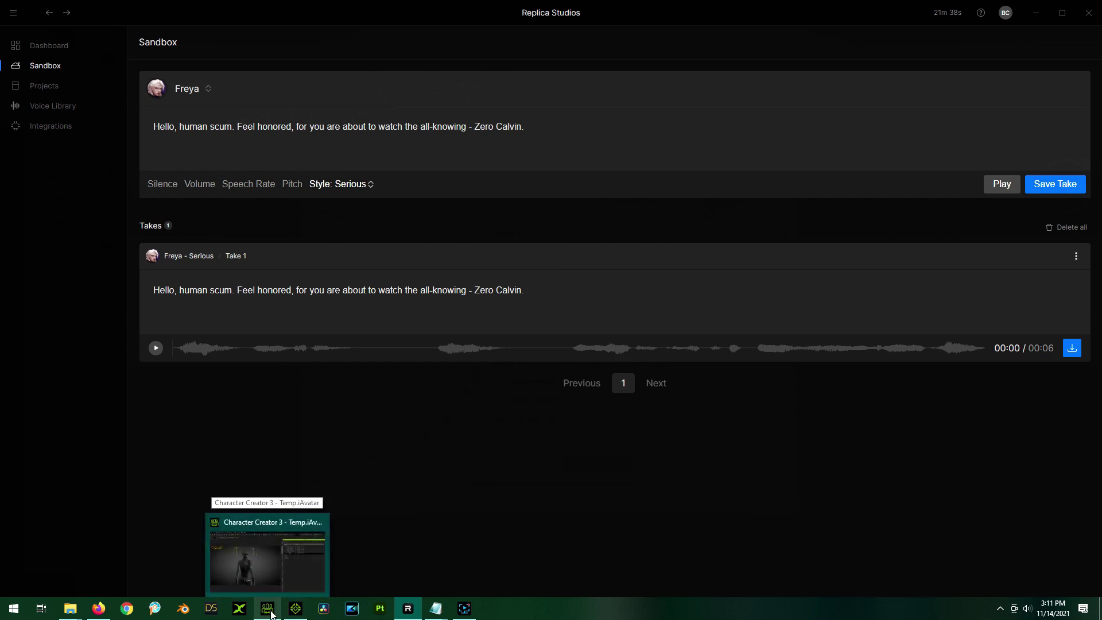
Step: Open Replica Link in iClone, select DragonGirl3 as the voice avatar, and move the panel off her face
{"action": "left_click", "coordinate": [293, 611]}
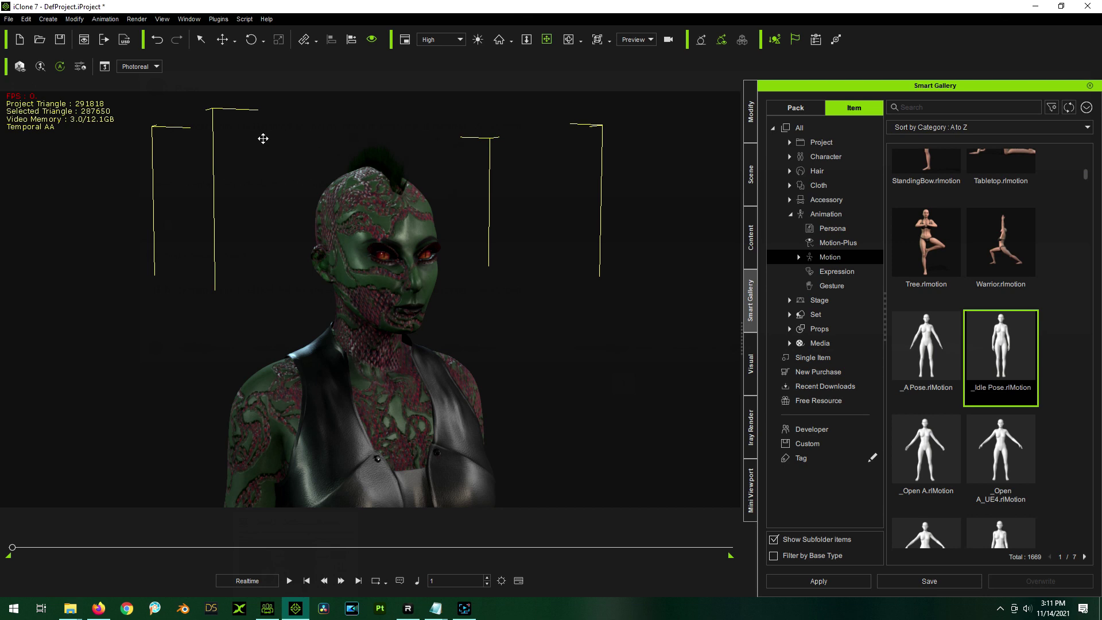
{"action": "left_click", "coordinate": [218, 22]}
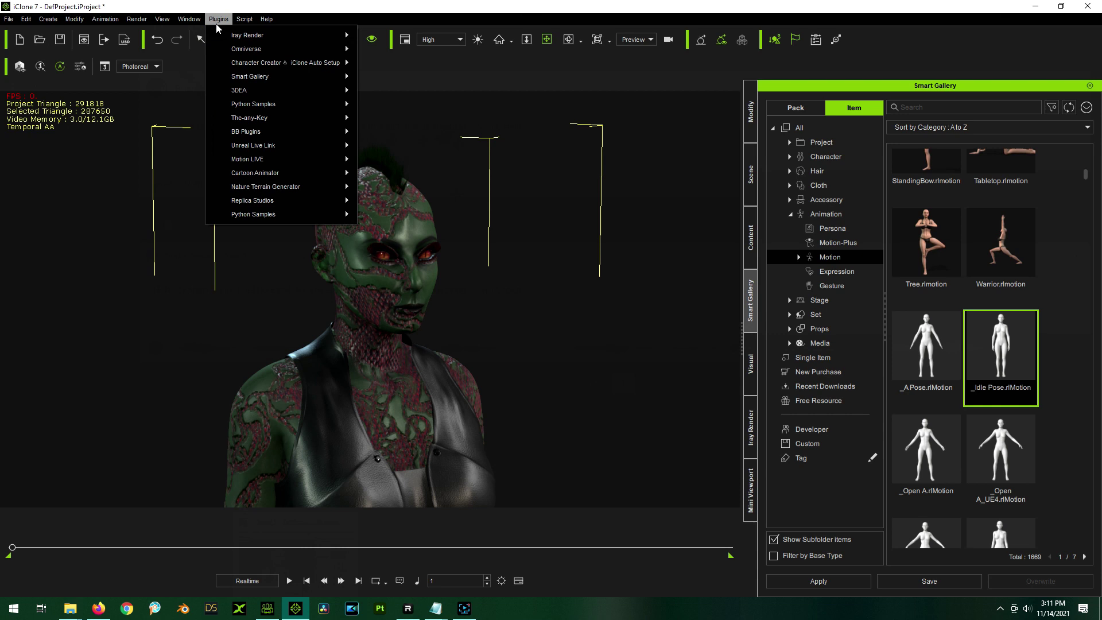
{"action": "mouse_move", "coordinate": [270, 201]}
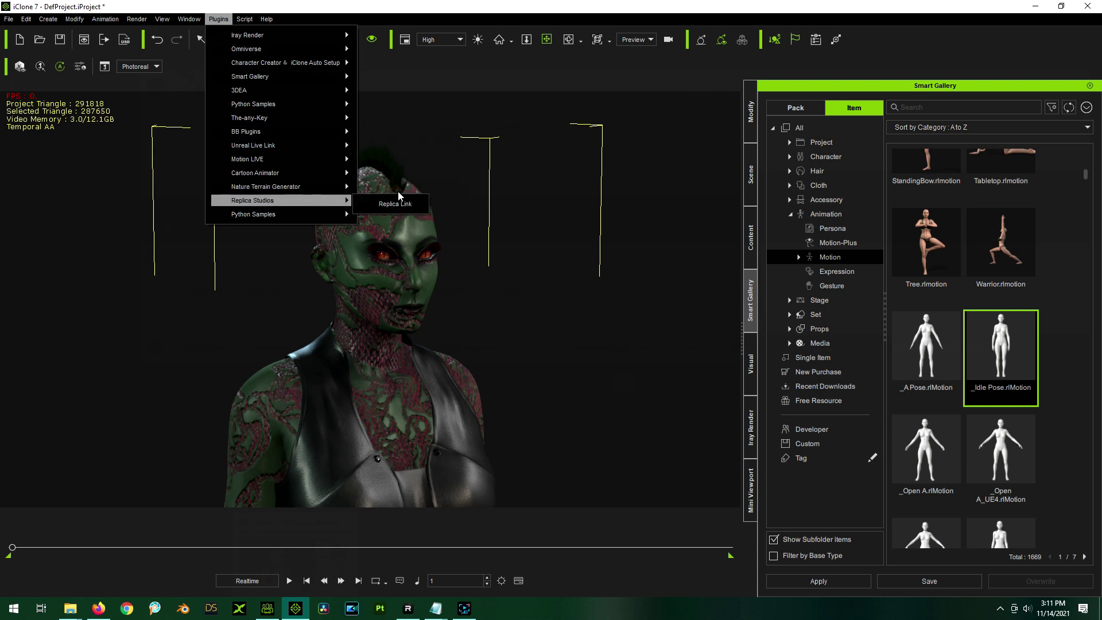
{"action": "left_click", "coordinate": [394, 204]}
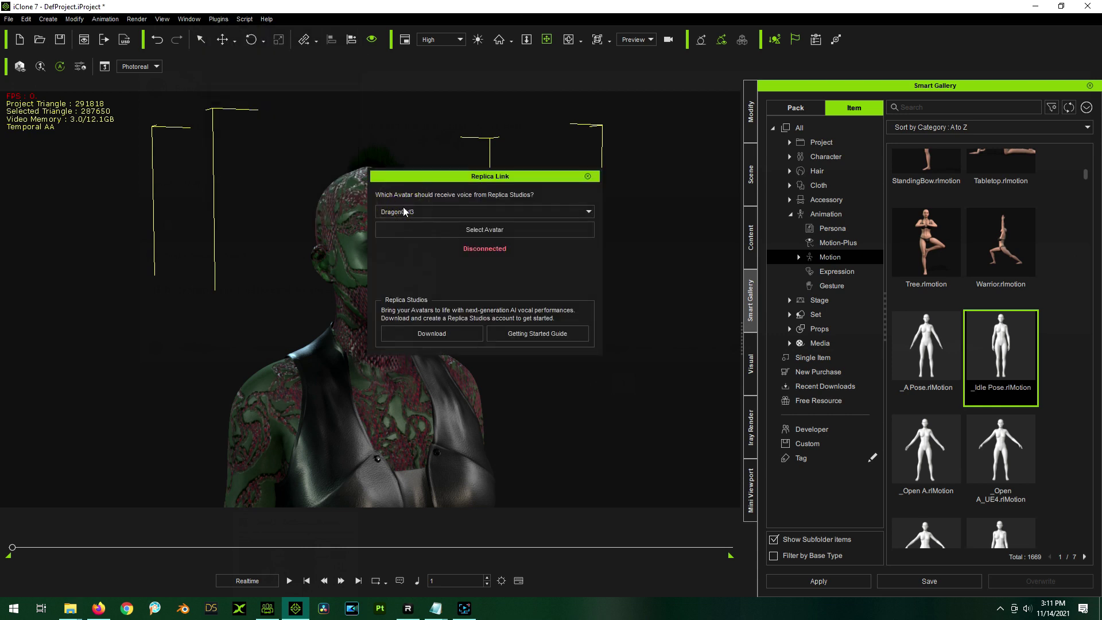
{"action": "left_click", "coordinate": [484, 210]}
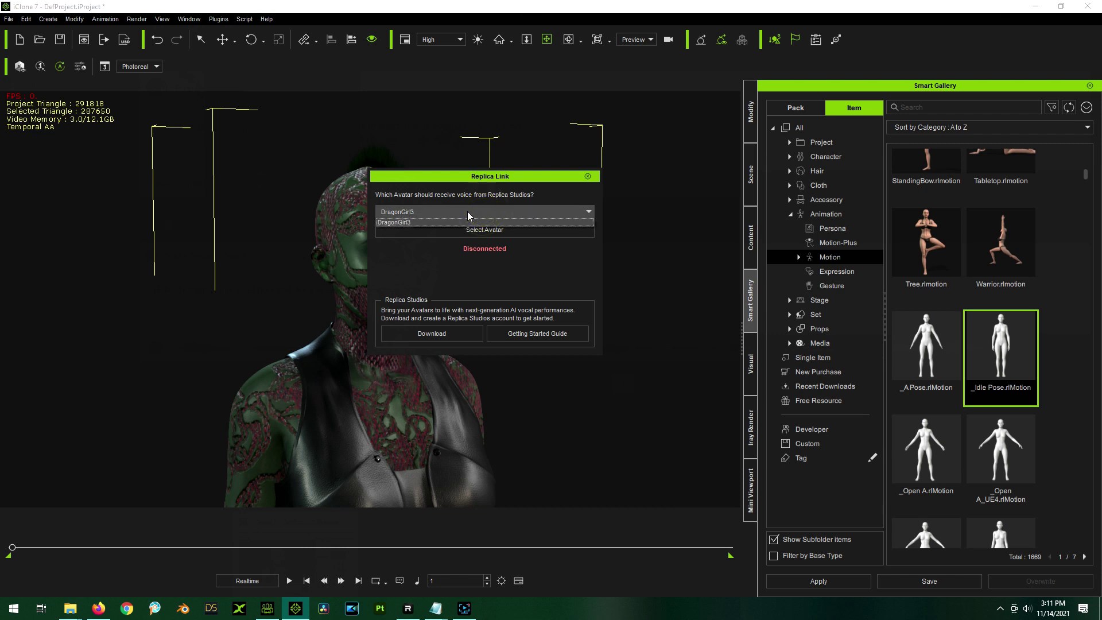
{"action": "left_click", "coordinate": [468, 221]}
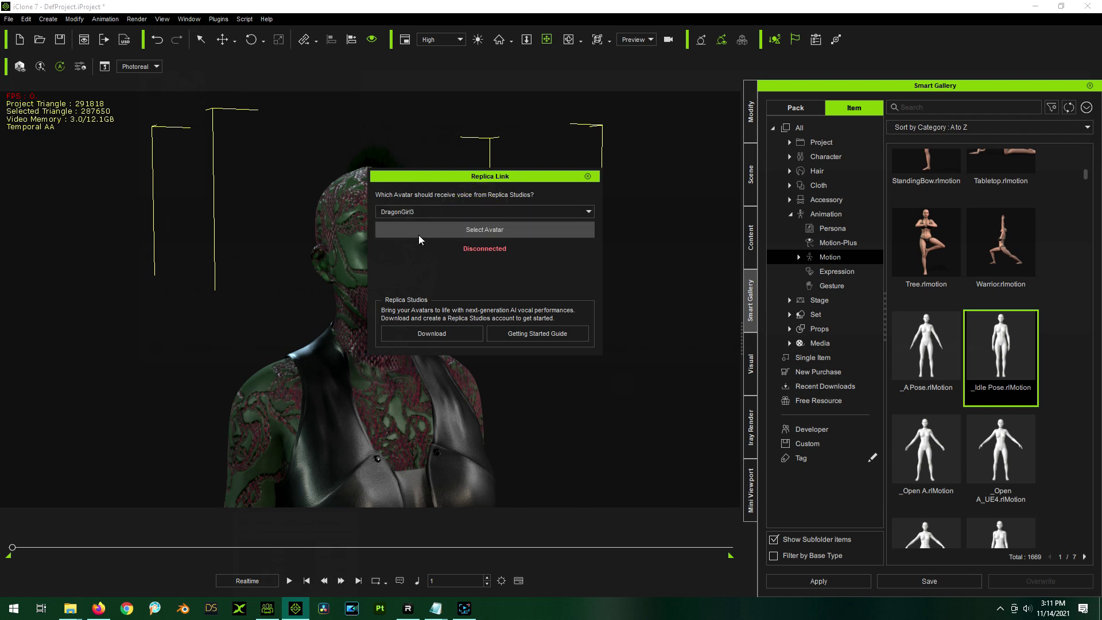
{"action": "left_click", "coordinate": [493, 229]}
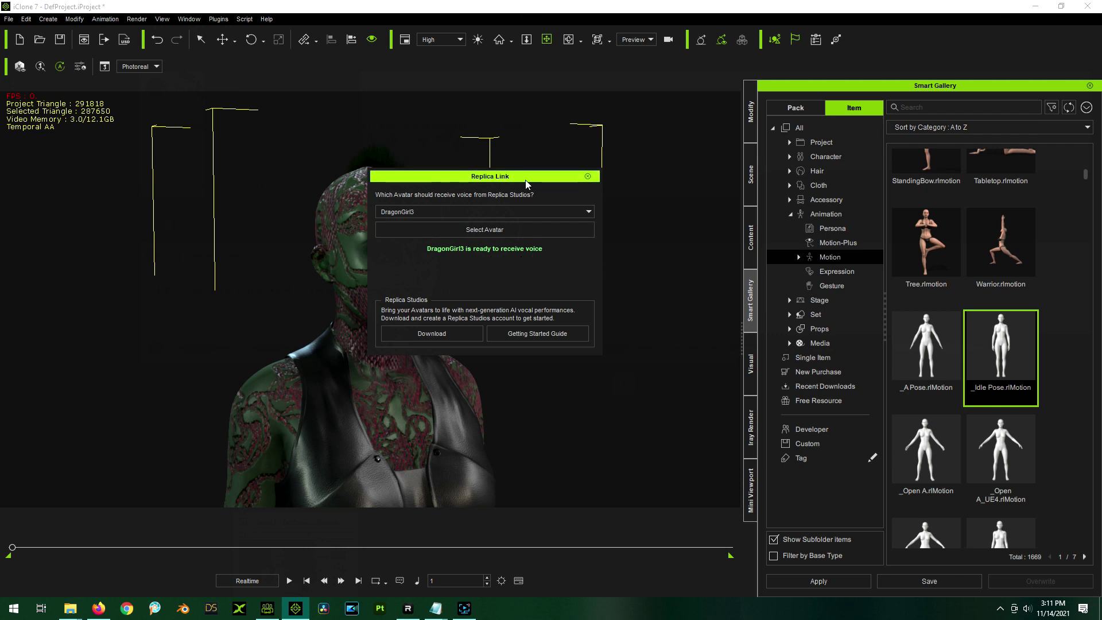
{"action": "left_click_drag", "start_coordinate": [530, 181], "coordinate": [633, 142]}
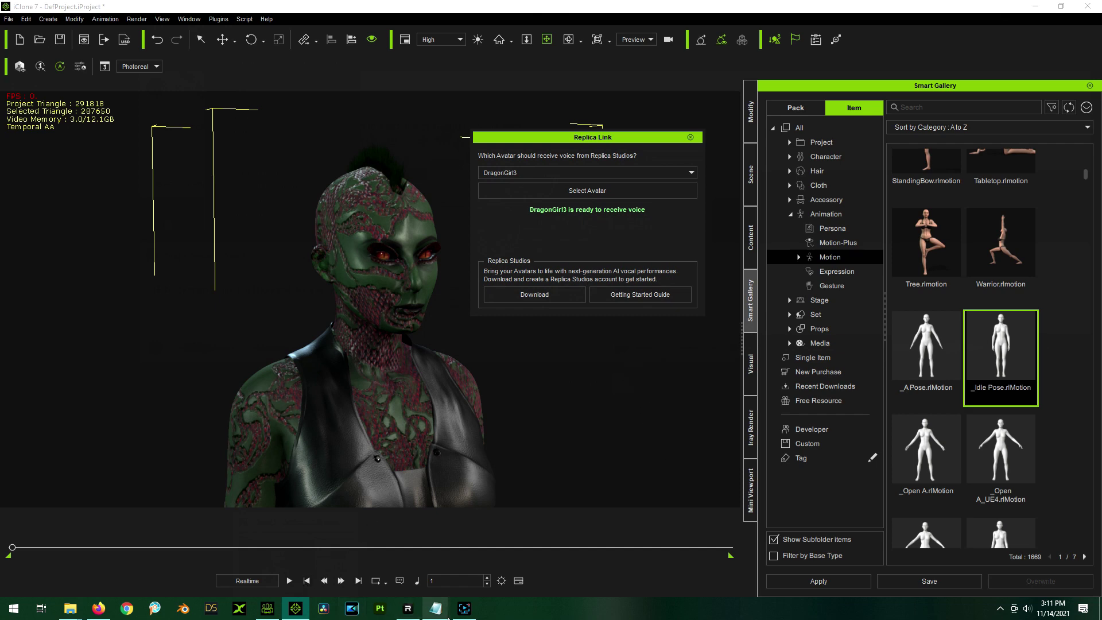
Step: Export Take 1 from Replica Studios to DragonGirl3 and switch over to iClone
{"action": "left_click", "coordinate": [413, 612]}
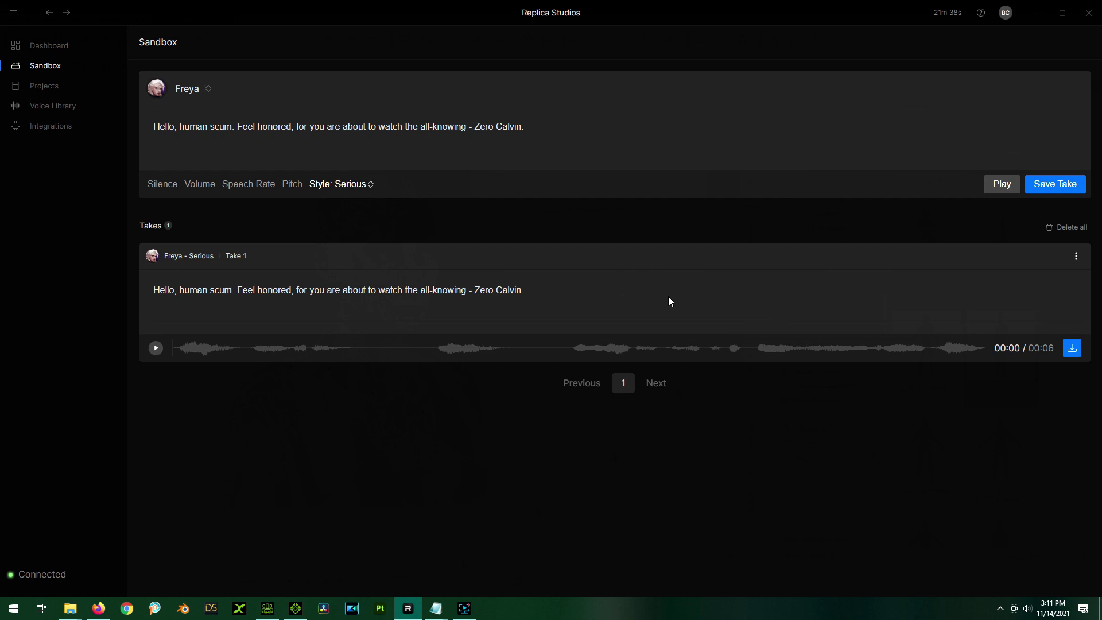
{"action": "left_click", "coordinate": [1072, 350]}
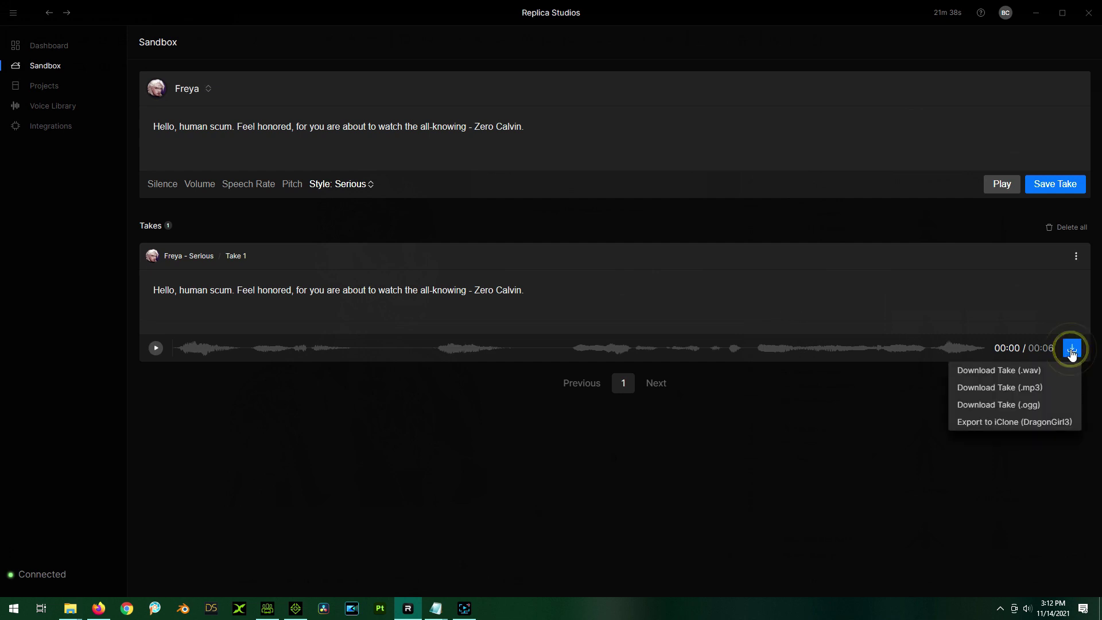
{"action": "left_click", "coordinate": [1008, 423]}
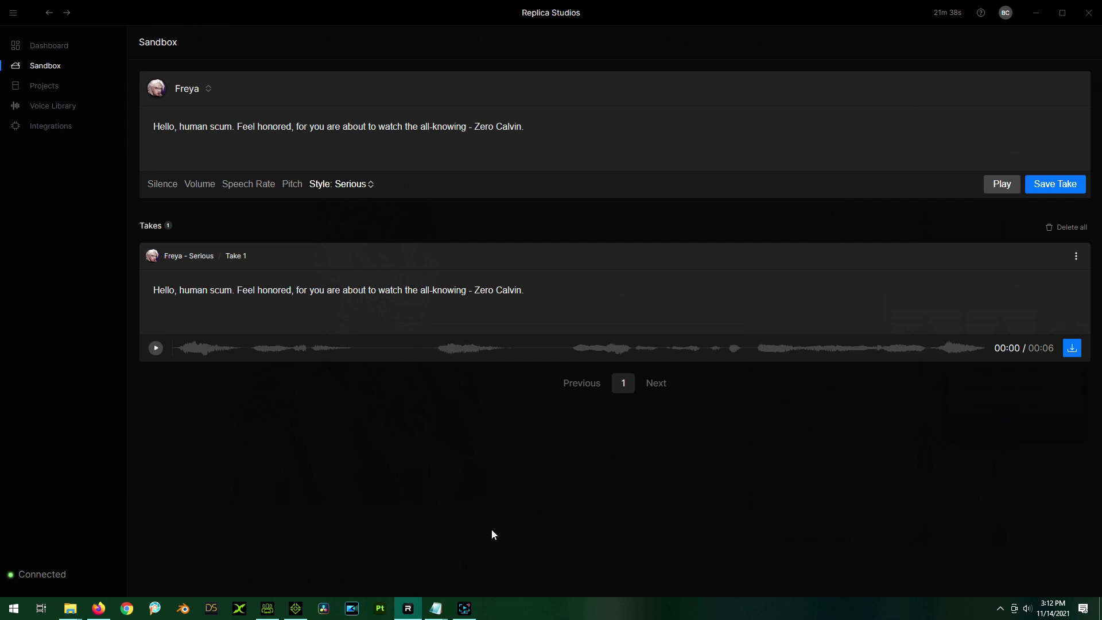
{"action": "left_click", "coordinate": [297, 610]}
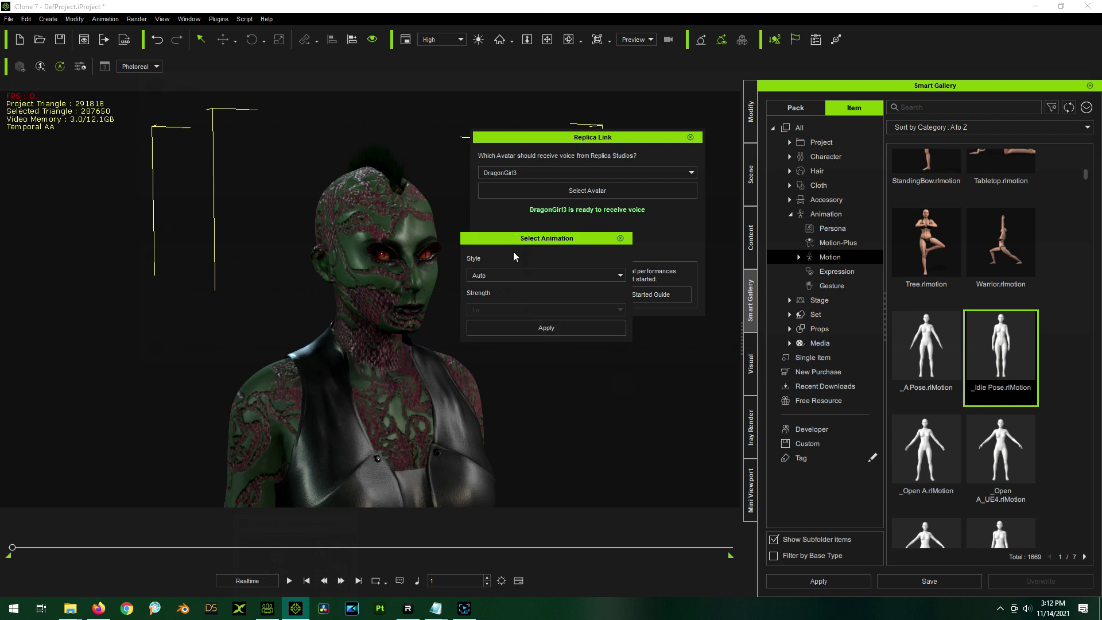
Step: Keep the Replica Link animation style on Auto and apply it to DragonGirl3
{"action": "left_click", "coordinate": [503, 278]}
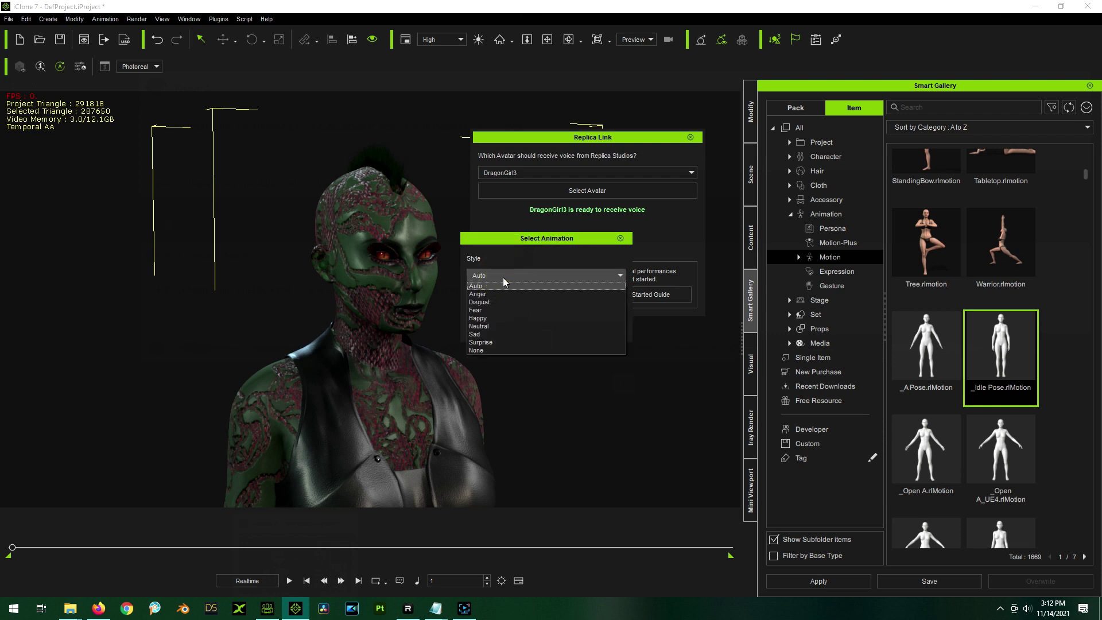
{"action": "left_click", "coordinate": [500, 284]}
{"action": "left_click", "coordinate": [501, 276]}
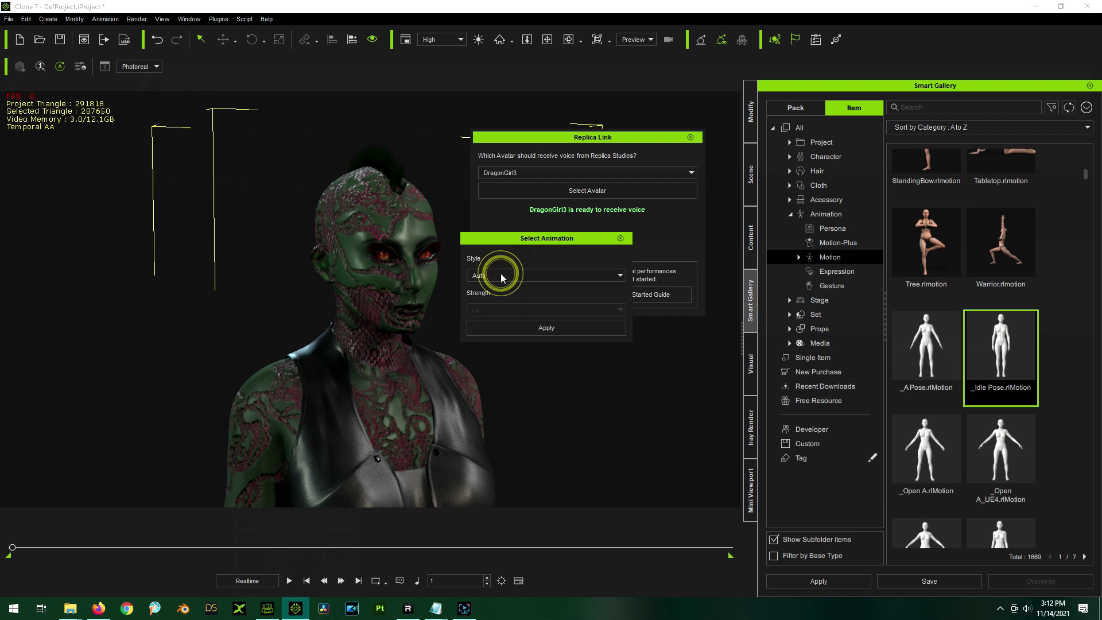
{"action": "left_click", "coordinate": [500, 275]}
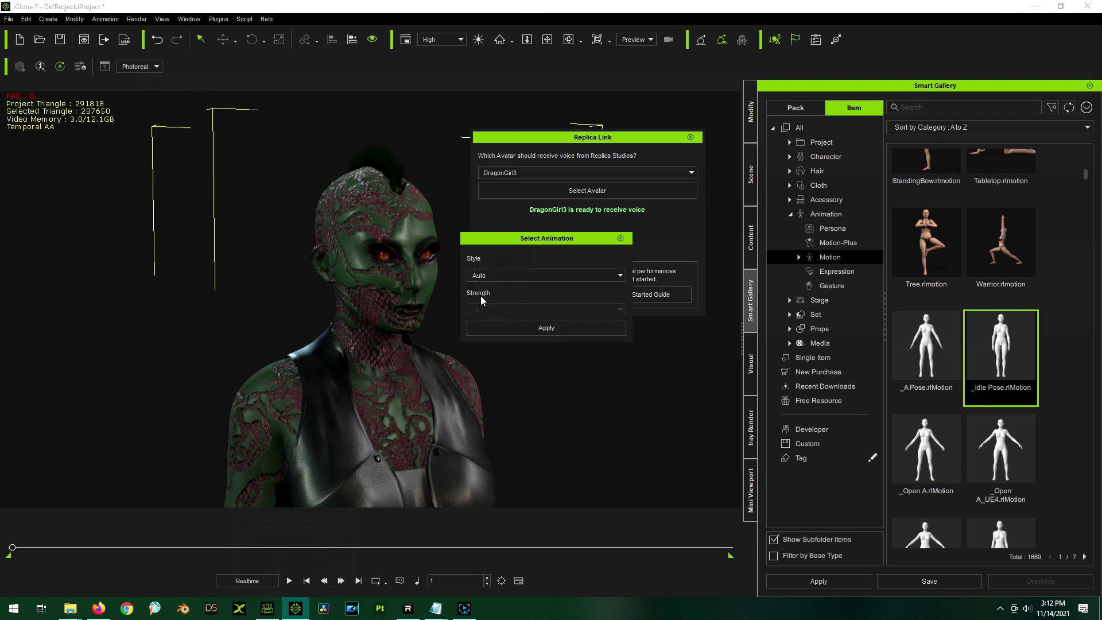
{"action": "left_click", "coordinate": [530, 330]}
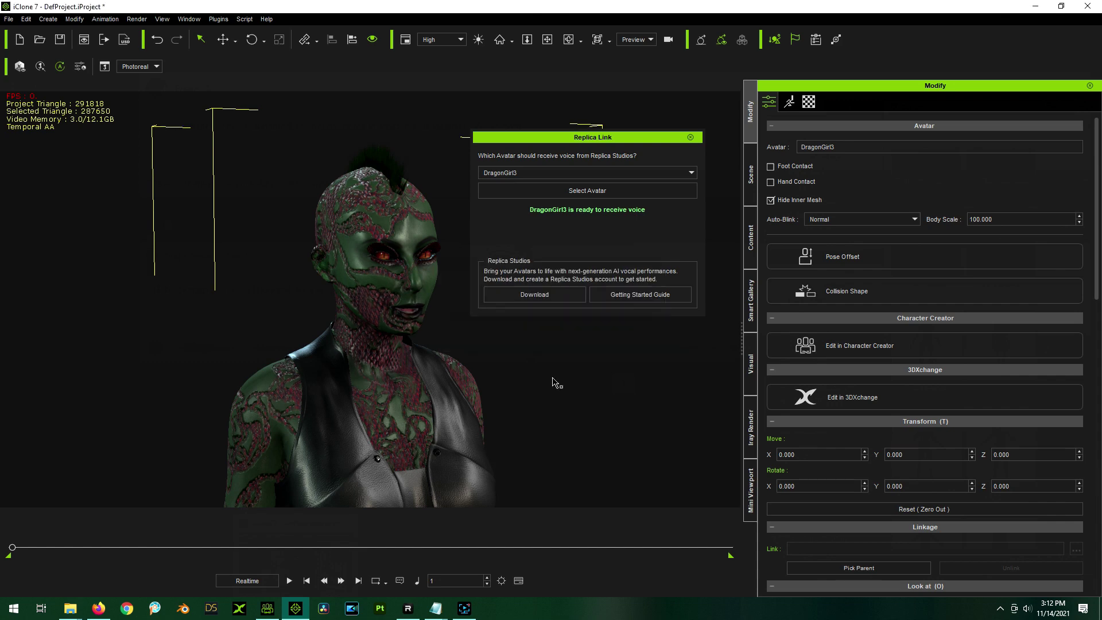
{"action": "mouse_move", "coordinate": [406, 203]}
{"action": "right_mouse_down"}
{"action": "mouse_move", "coordinate": [420, 195]}
{"action": "mouse_move", "coordinate": [416, 209]}
{"action": "right_mouse_up"}
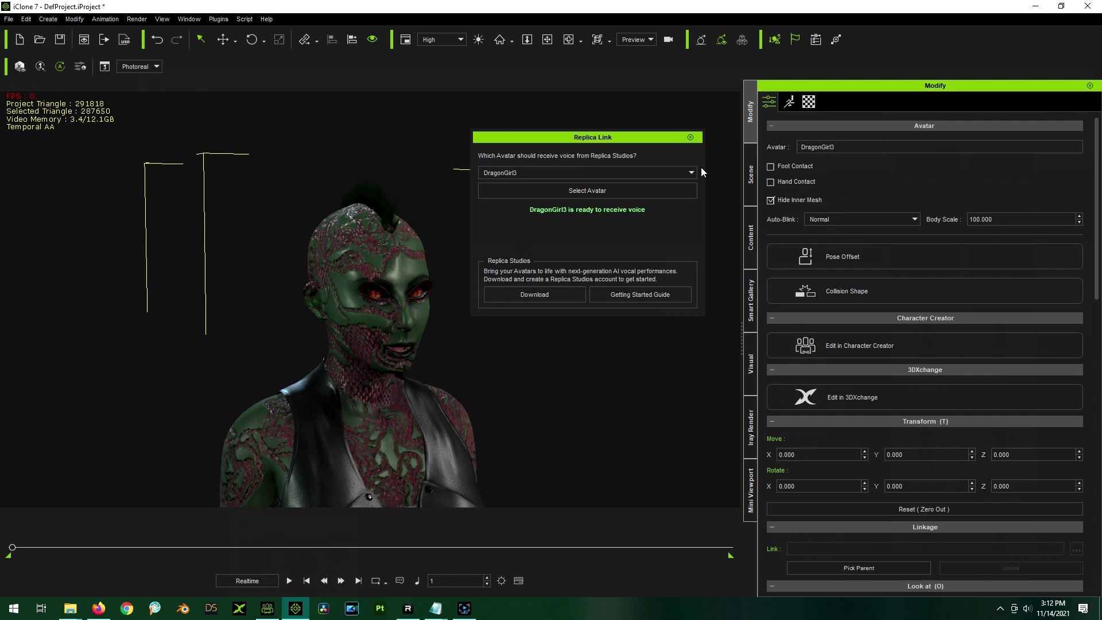
Step: Close the Replica link window, play the talking animation to frame 246, and rewind to frame 1
{"action": "left_click", "coordinate": [689, 138]}
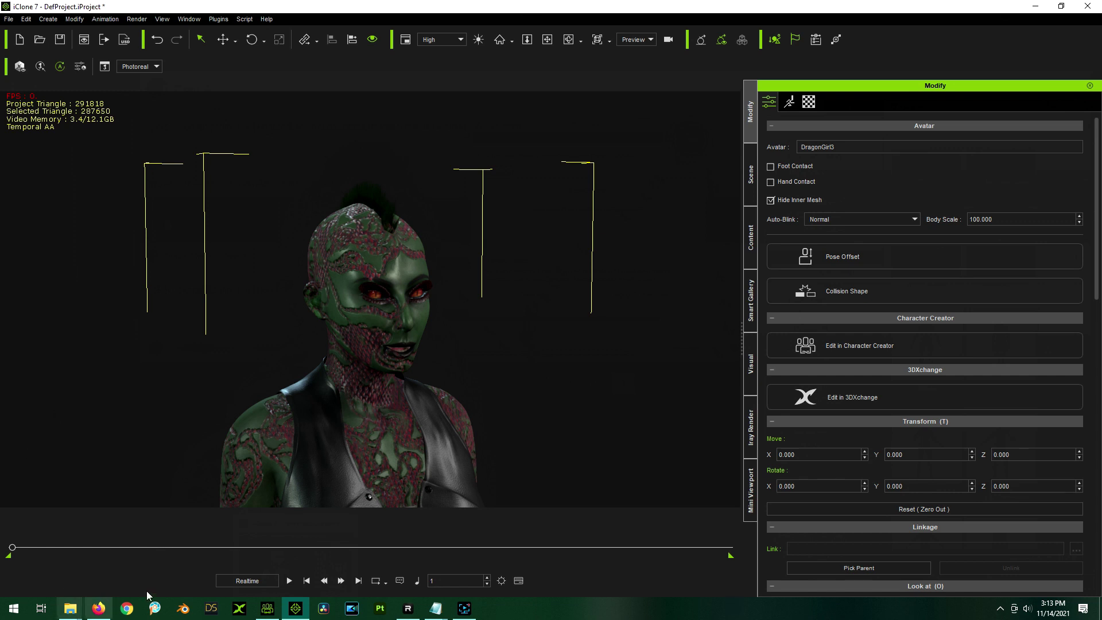
{"action": "left_click", "coordinate": [289, 581]}
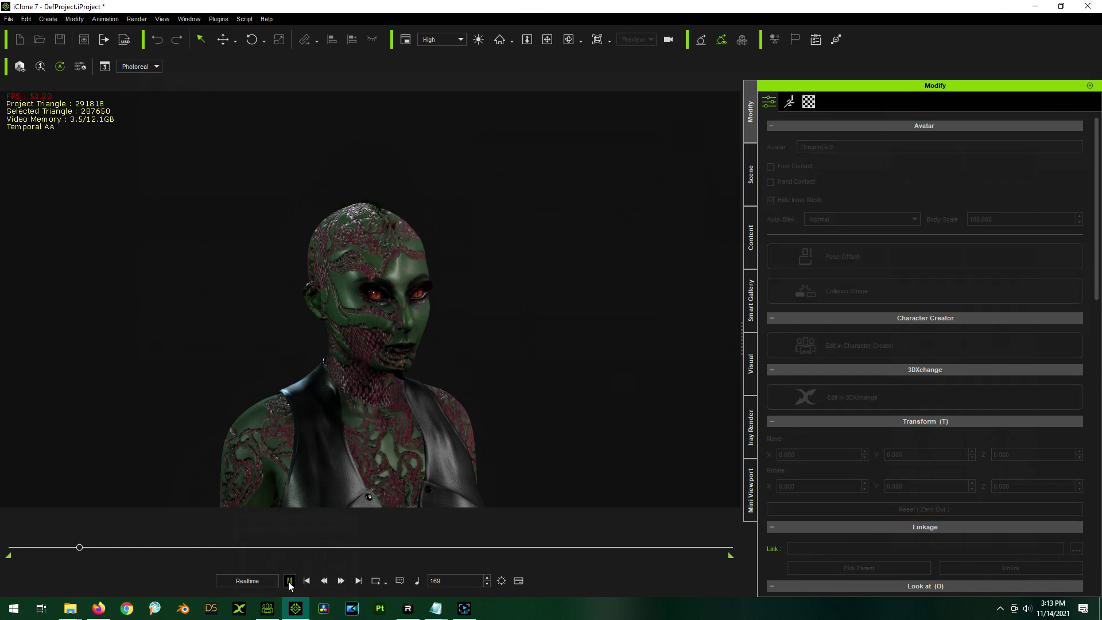
{"action": "left_click", "coordinate": [289, 581]}
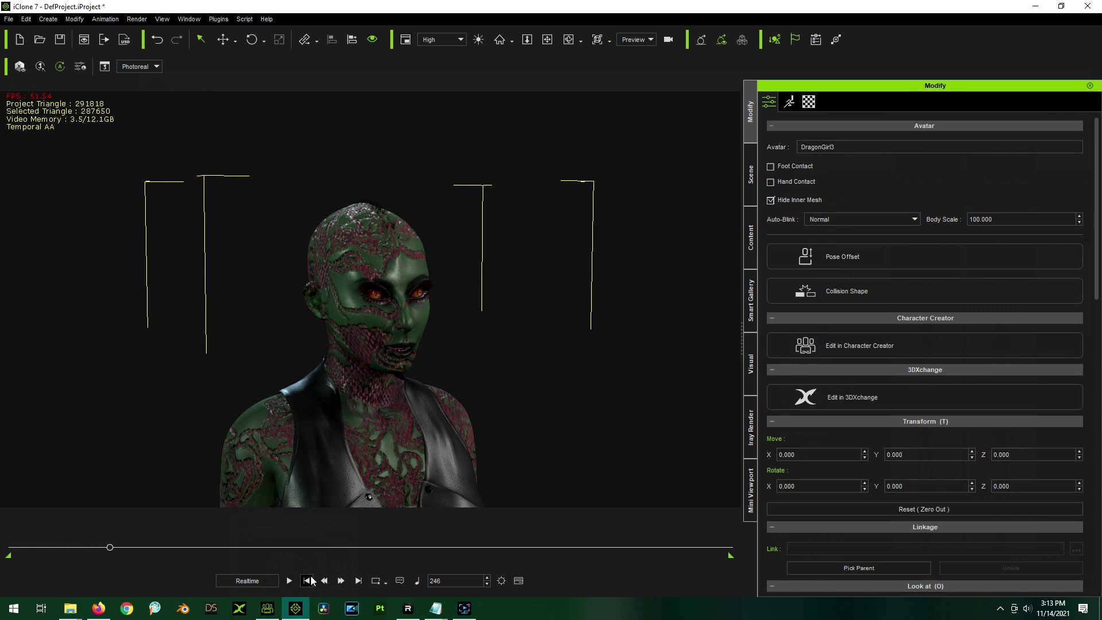
{"action": "left_click", "coordinate": [306, 580]}
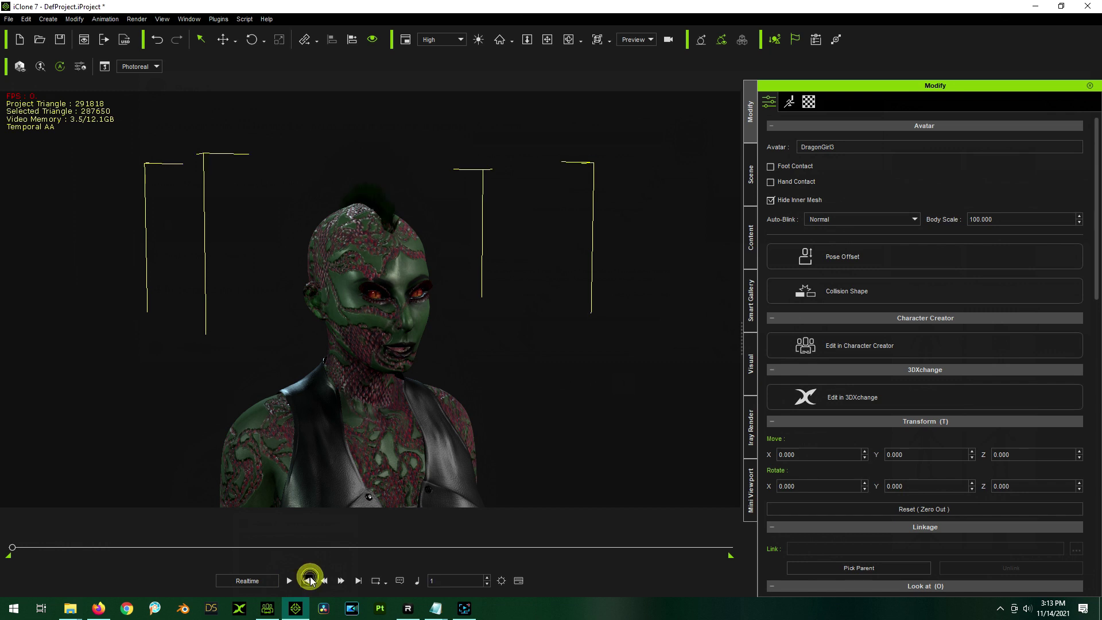
Step: Select DragonGirl3's hair, replay the animation from the start to check it, then deselect
{"action": "left_click", "coordinate": [380, 204]}
{"action": "left_click", "coordinate": [380, 203]}
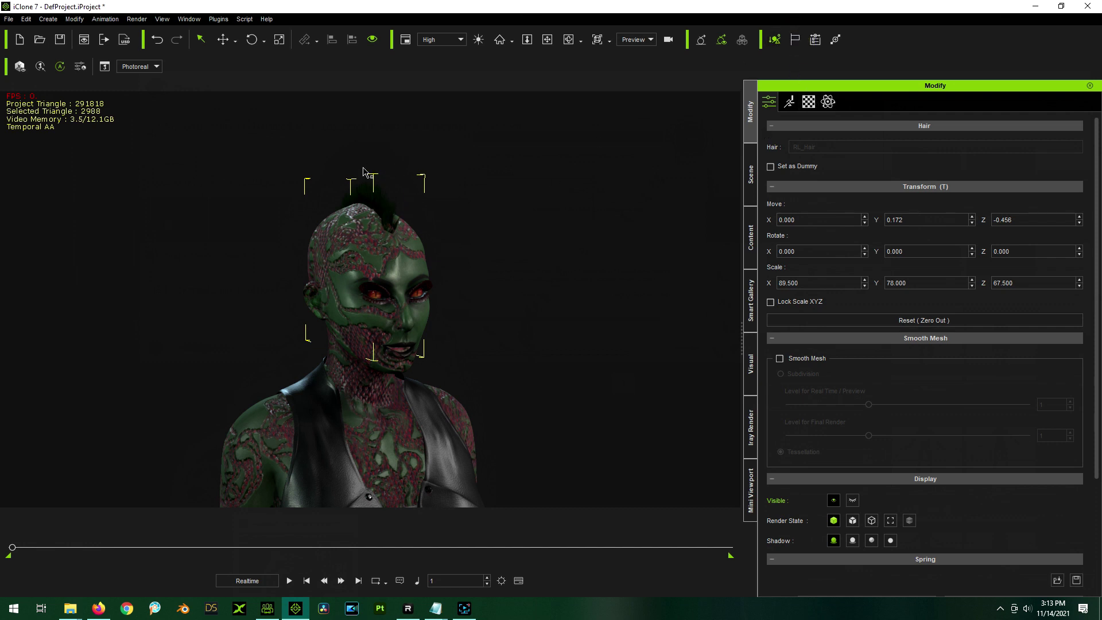
{"action": "left_click", "coordinate": [536, 304]}
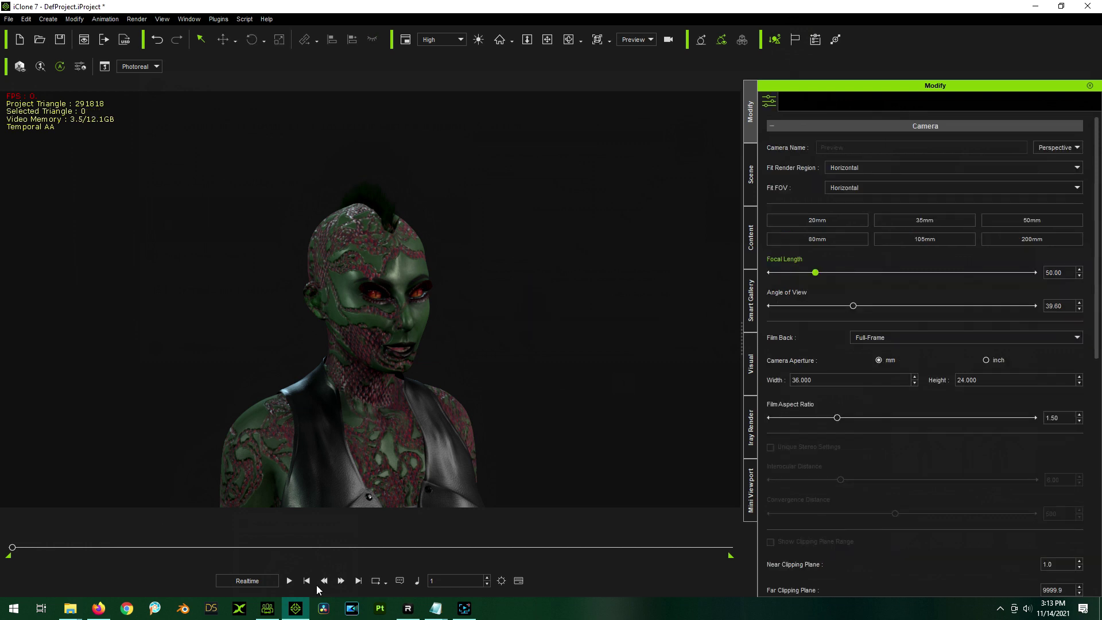
{"action": "left_click", "coordinate": [305, 583]}
{"action": "left_click", "coordinate": [289, 582]}
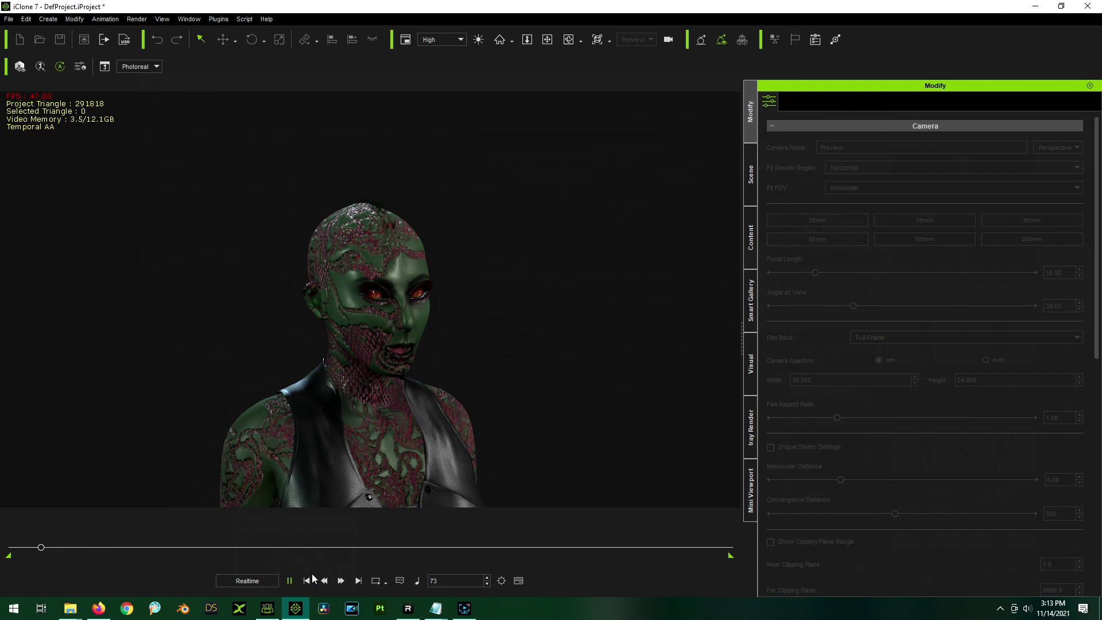
{"action": "left_click", "coordinate": [291, 581]}
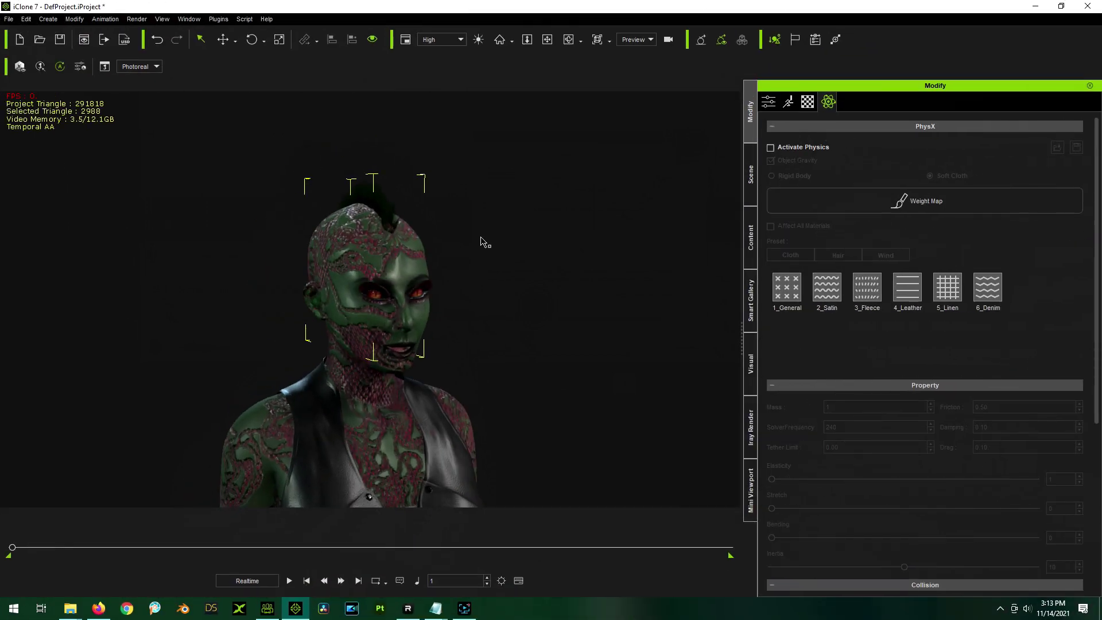
{"action": "left_click", "coordinate": [480, 238]}
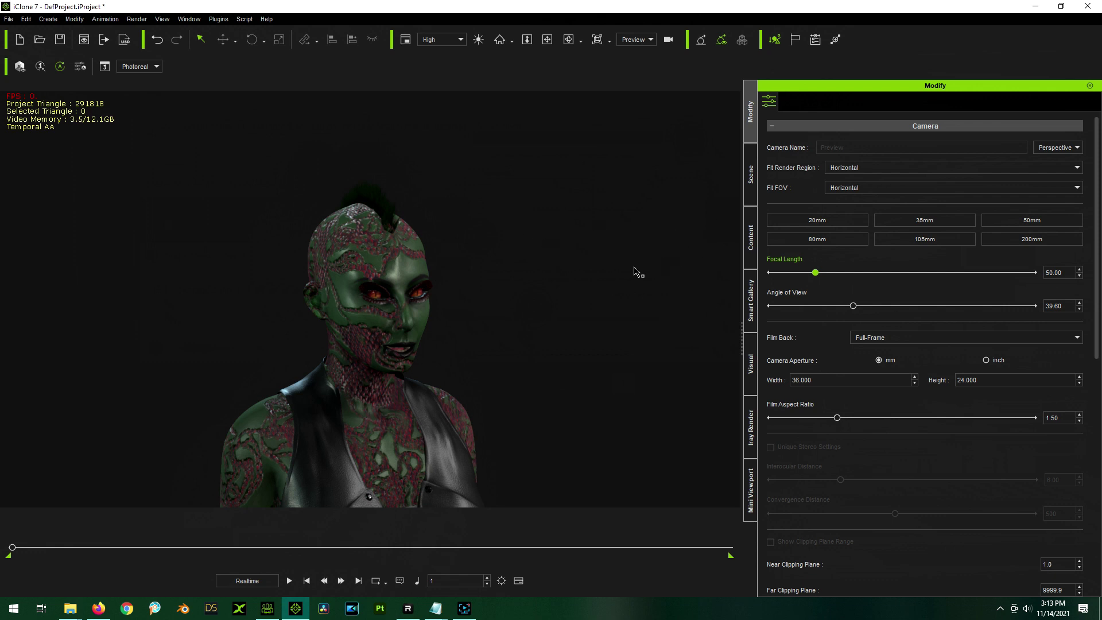
Step: Replay the animation with the pan tool active, pausing at frame 417 and rewinding to frame 1
{"action": "left_click", "coordinate": [290, 581]}
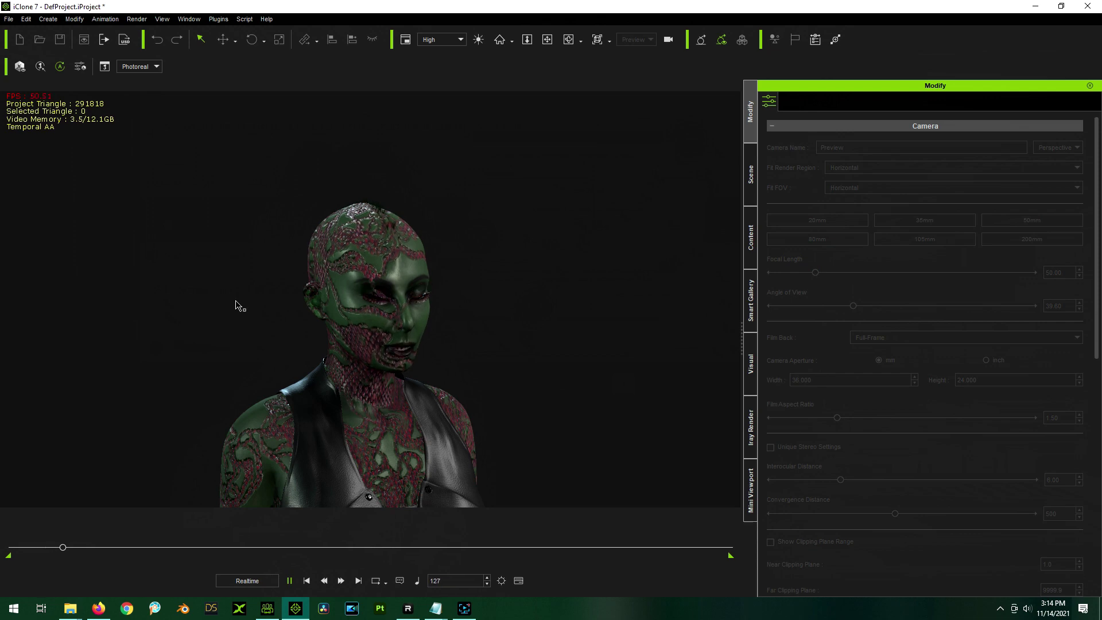
{"action": "left_click", "coordinate": [546, 39]}
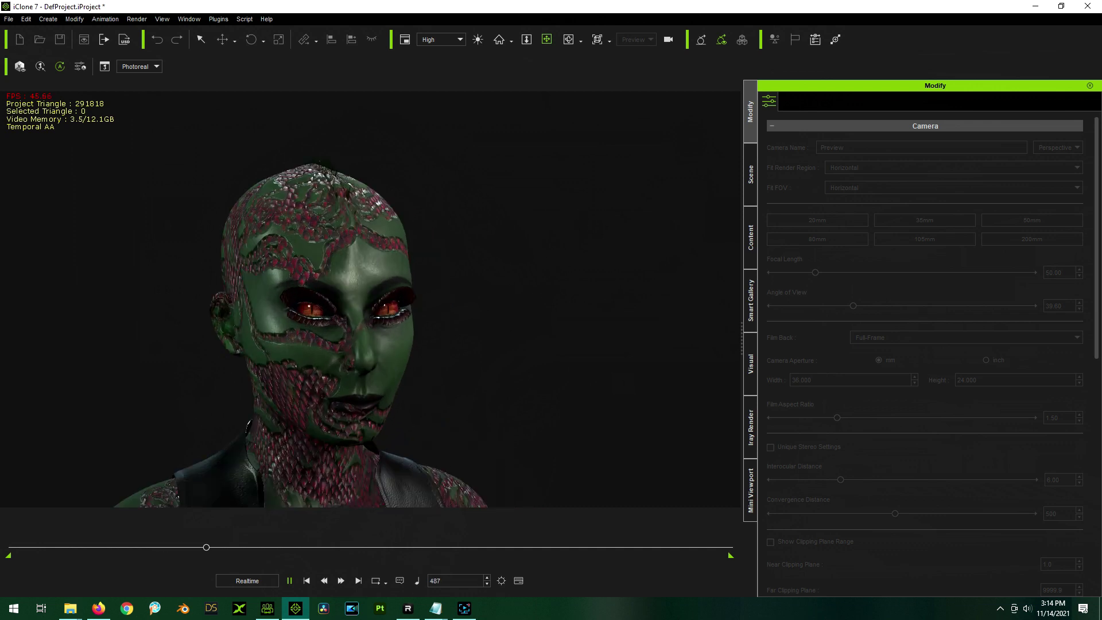
{"action": "left_click", "coordinate": [288, 581]}
{"action": "left_click", "coordinate": [289, 581]}
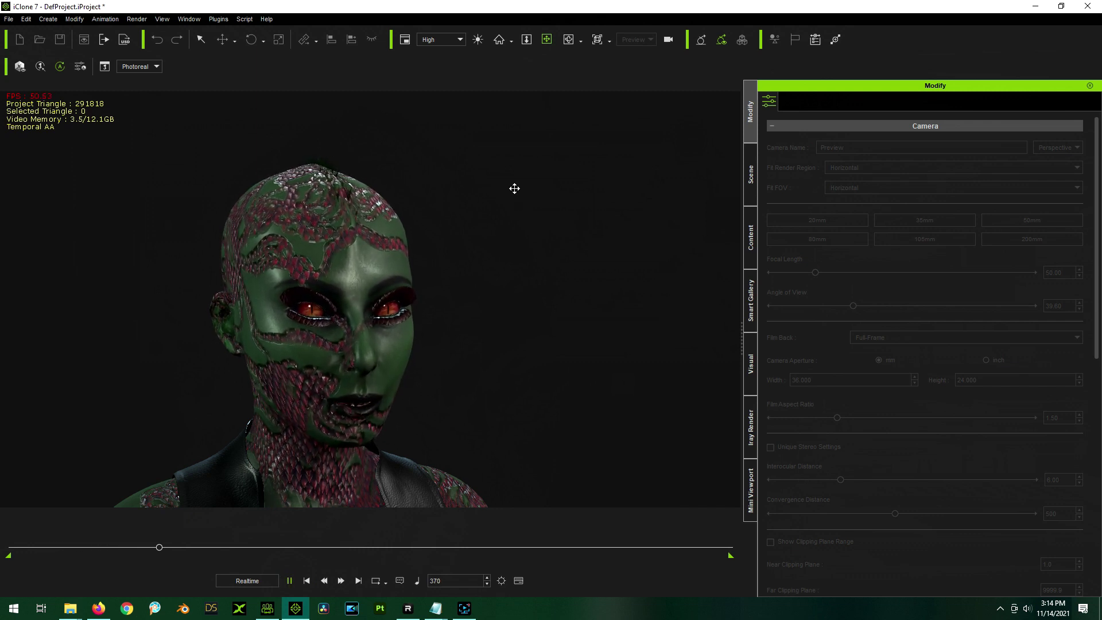
{"action": "scroll", "coordinate": [514, 187], "scroll_direction": "down", "scroll_amount": 5}
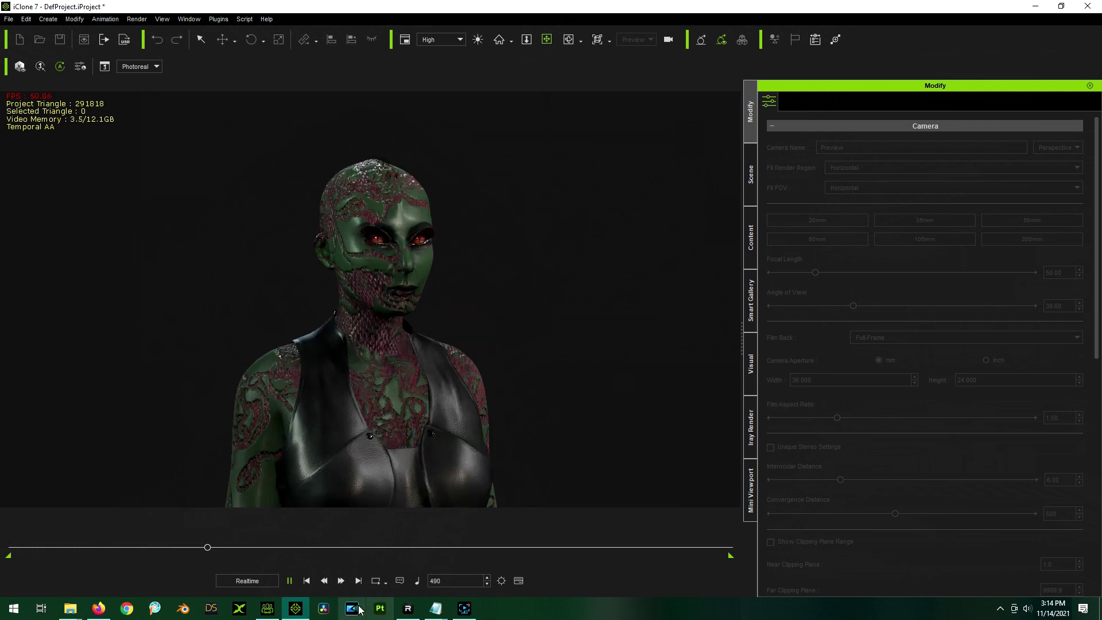
{"action": "left_click", "coordinate": [289, 580]}
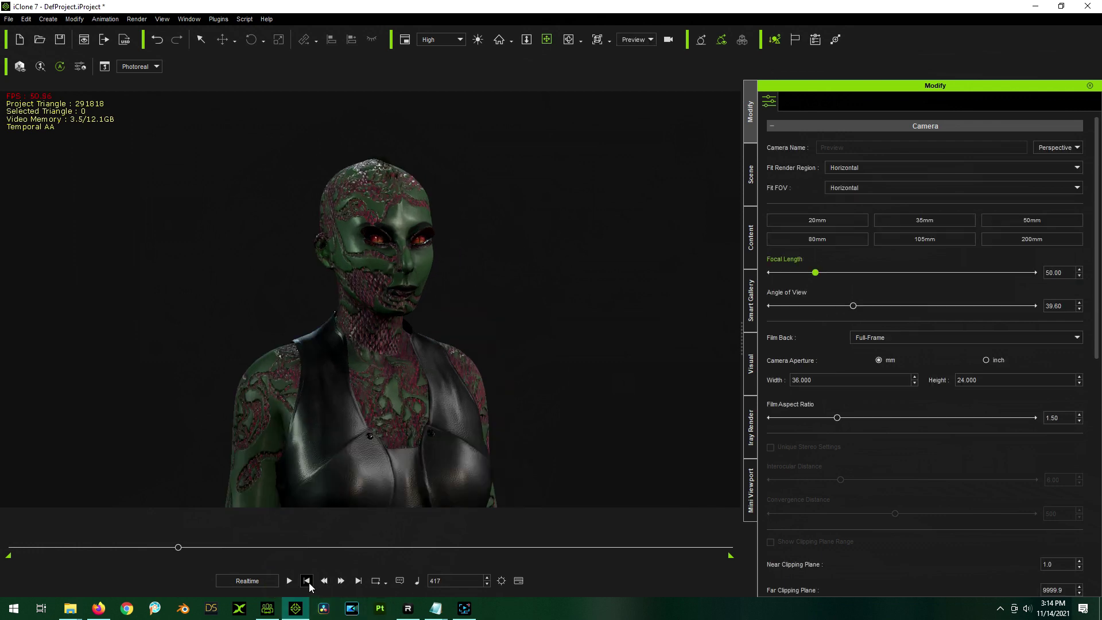
{"action": "left_click", "coordinate": [306, 580]}
Step: Zoom onto her face, orbit to a frontal view, and play the close-up until frame 447
{"action": "scroll", "coordinate": [410, 227], "scroll_direction": "up", "scroll_amount": 2}
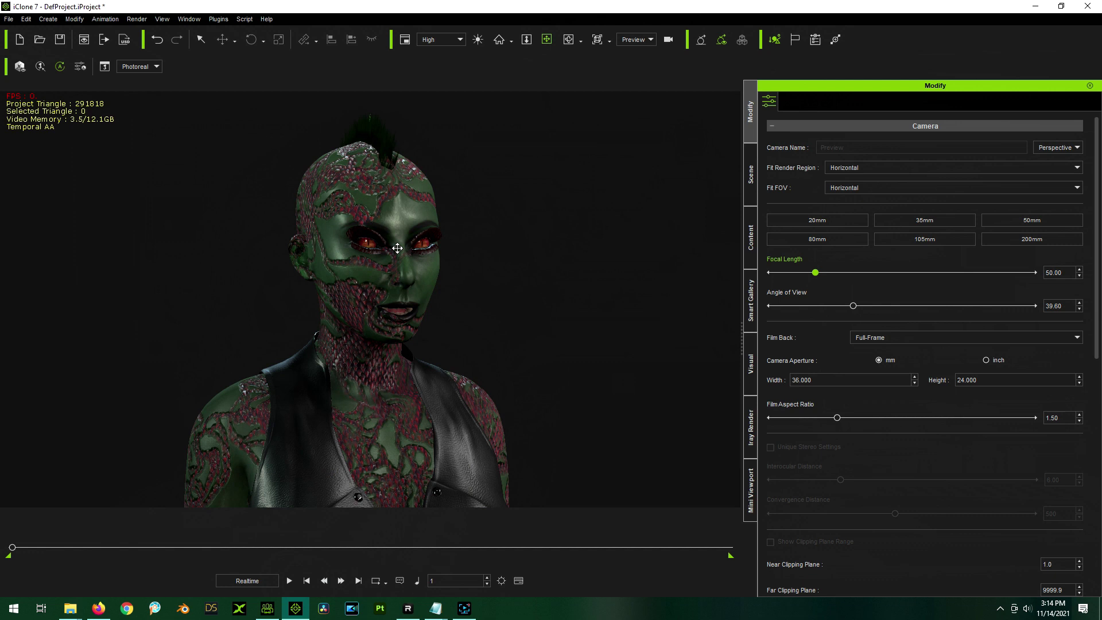
{"action": "scroll", "coordinate": [389, 248], "scroll_direction": "up", "scroll_amount": 3}
{"action": "right_click_drag", "start_coordinate": [503, 223], "coordinate": [531, 290]}
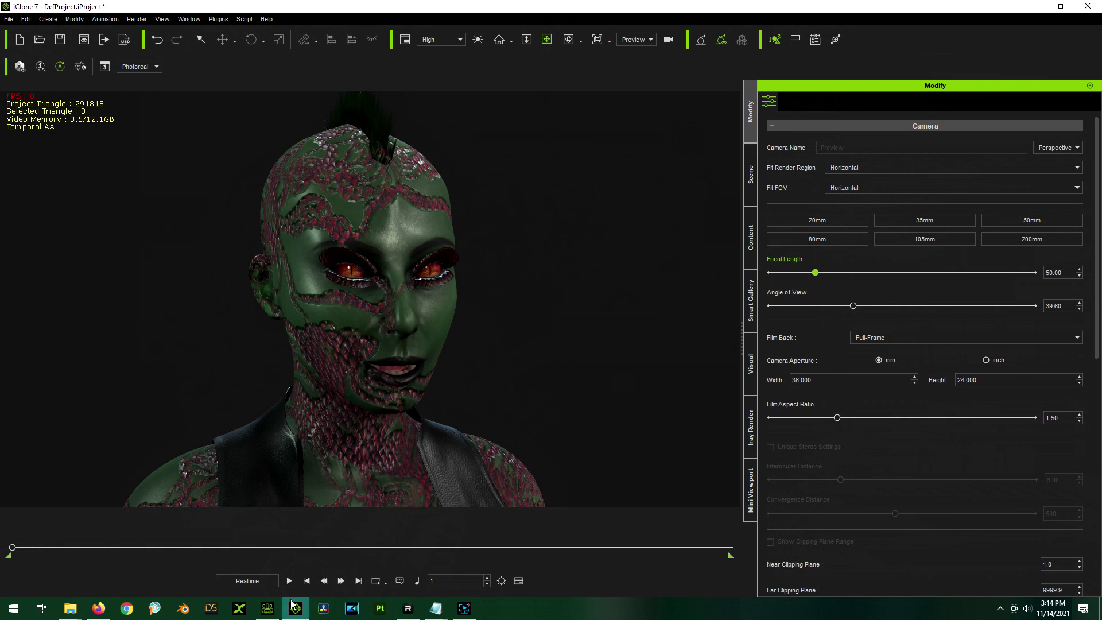
{"action": "left_click", "coordinate": [289, 581]}
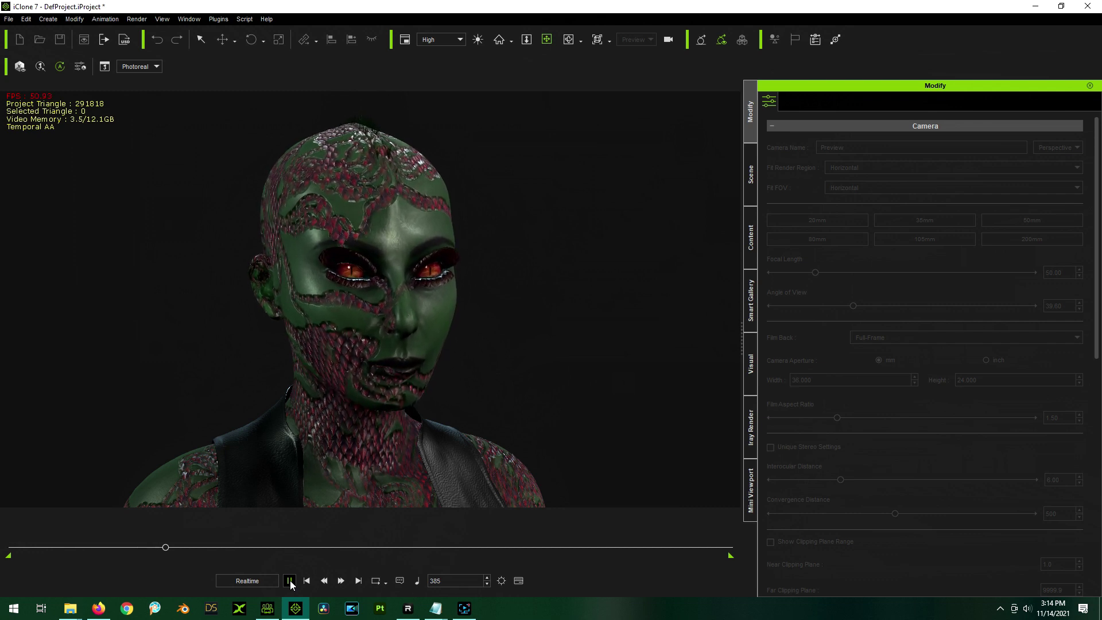
{"action": "left_click", "coordinate": [290, 581]}
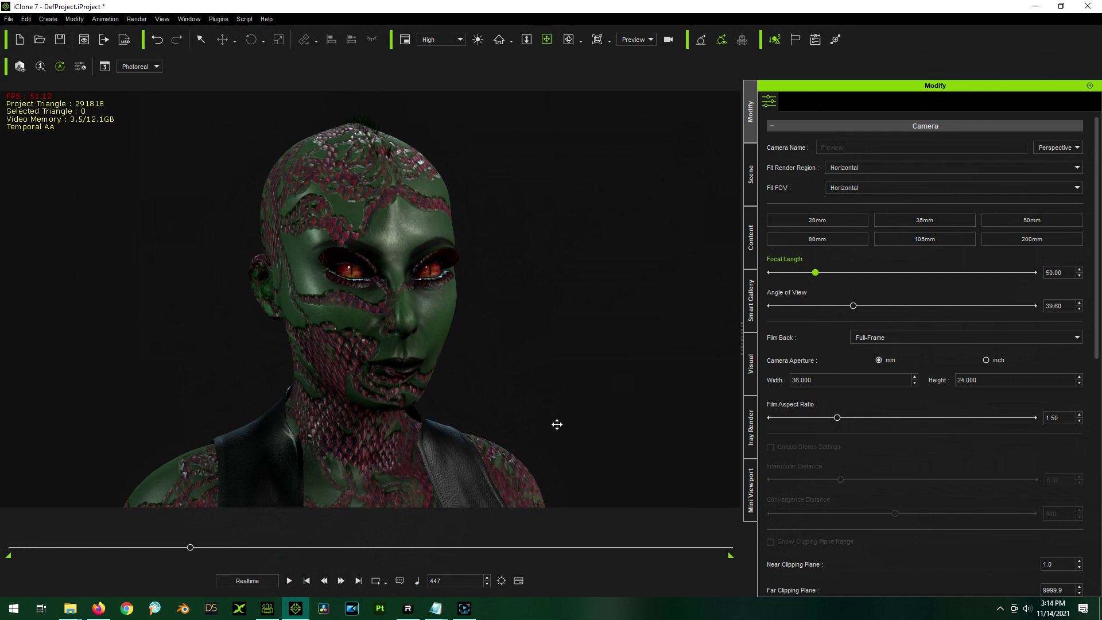
{"action": "right_click_drag", "start_coordinate": [590, 297], "coordinate": [494, 396]}
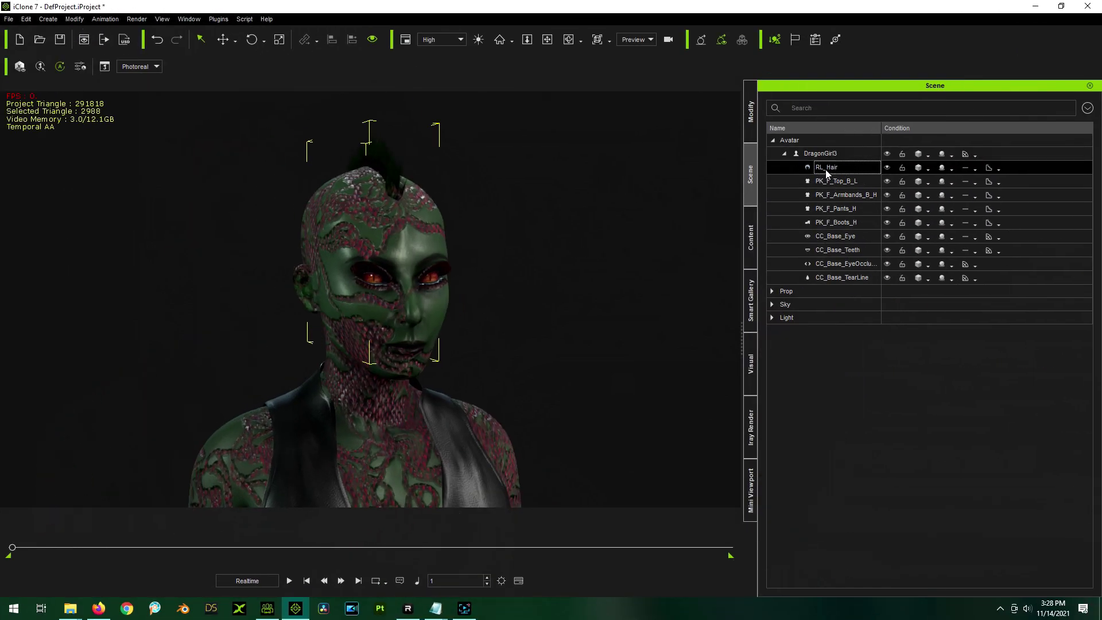
Step: In the hair's Modify settings, switch off spring motion and the Bone008 spring
{"action": "left_click", "coordinate": [751, 115]}
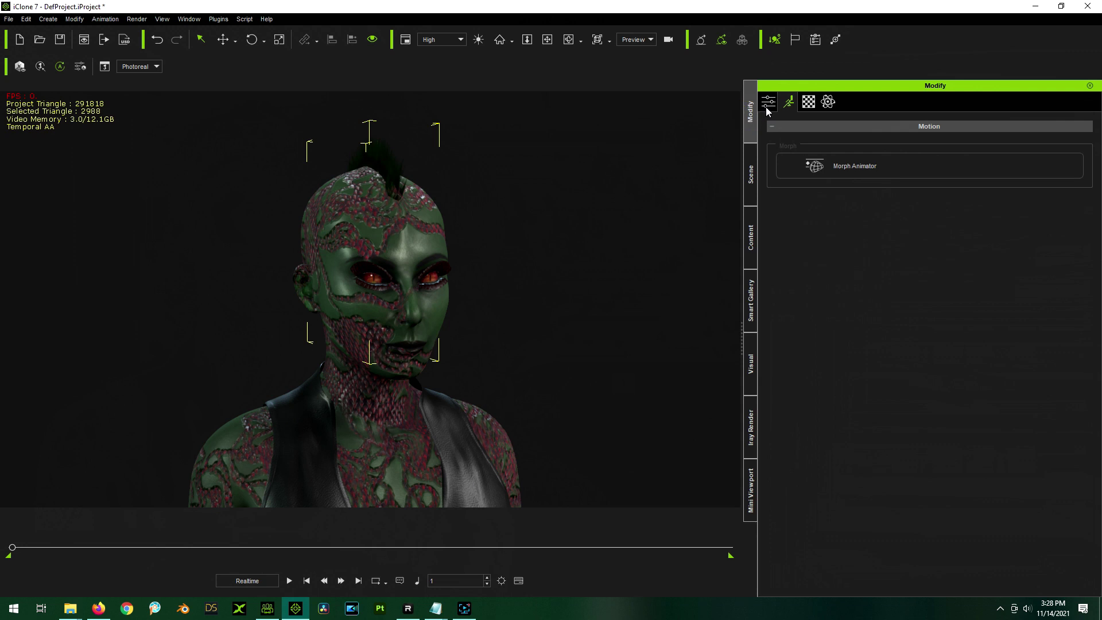
{"action": "left_click", "coordinate": [827, 101]}
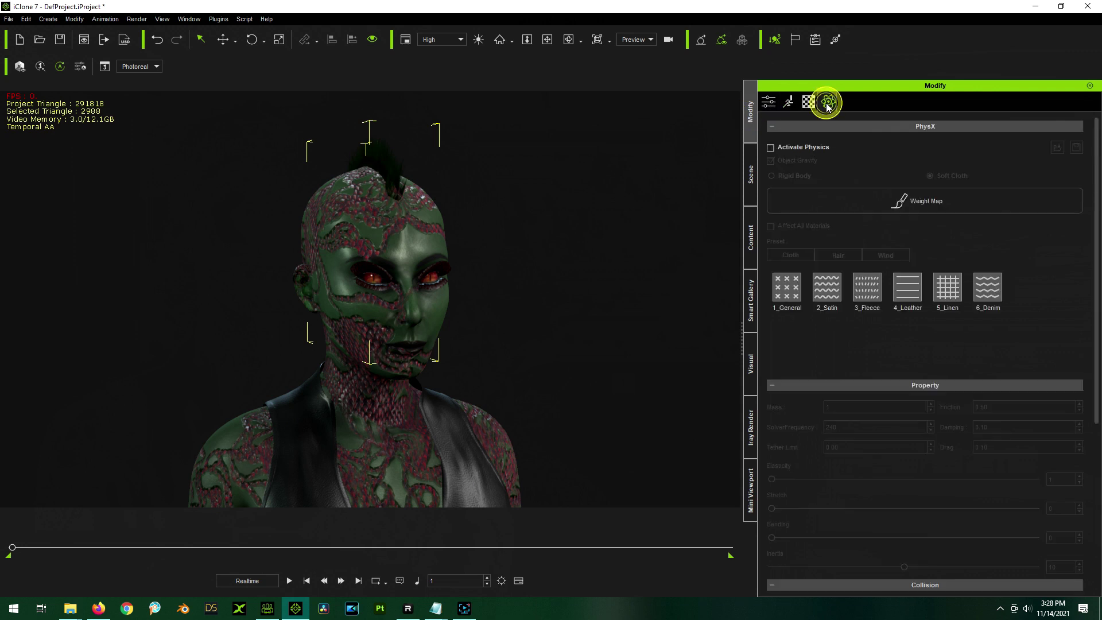
{"action": "left_click", "coordinate": [769, 103]}
{"action": "scroll", "coordinate": [886, 354], "scroll_direction": "down", "scroll_amount": 1}
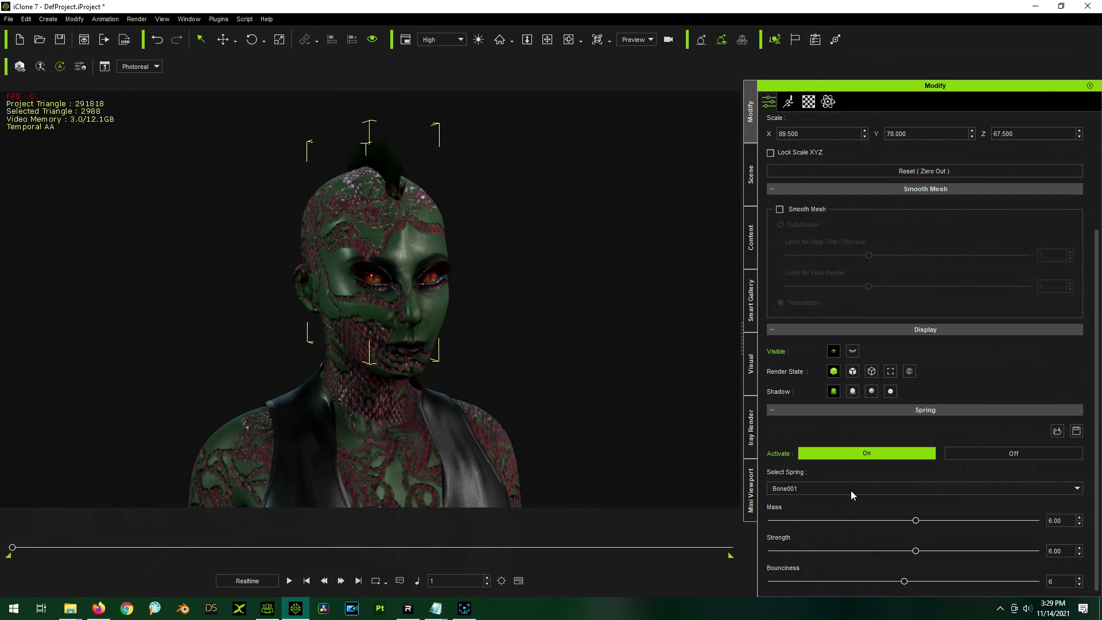
{"action": "left_click", "coordinate": [997, 454]}
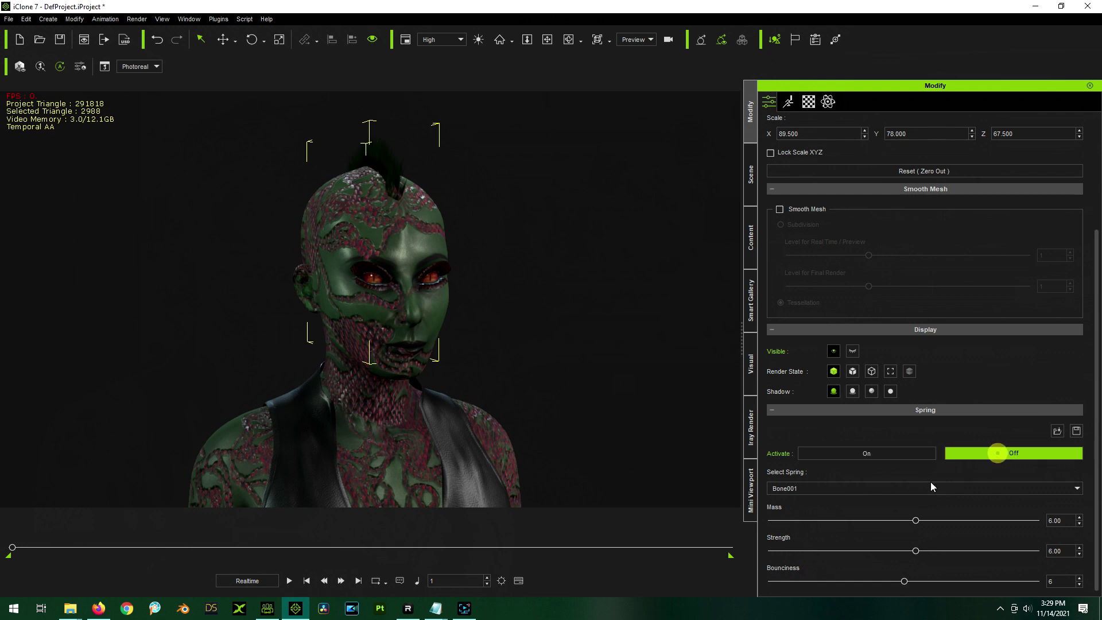
{"action": "left_click", "coordinate": [841, 489]}
{"action": "left_click", "coordinate": [839, 507]}
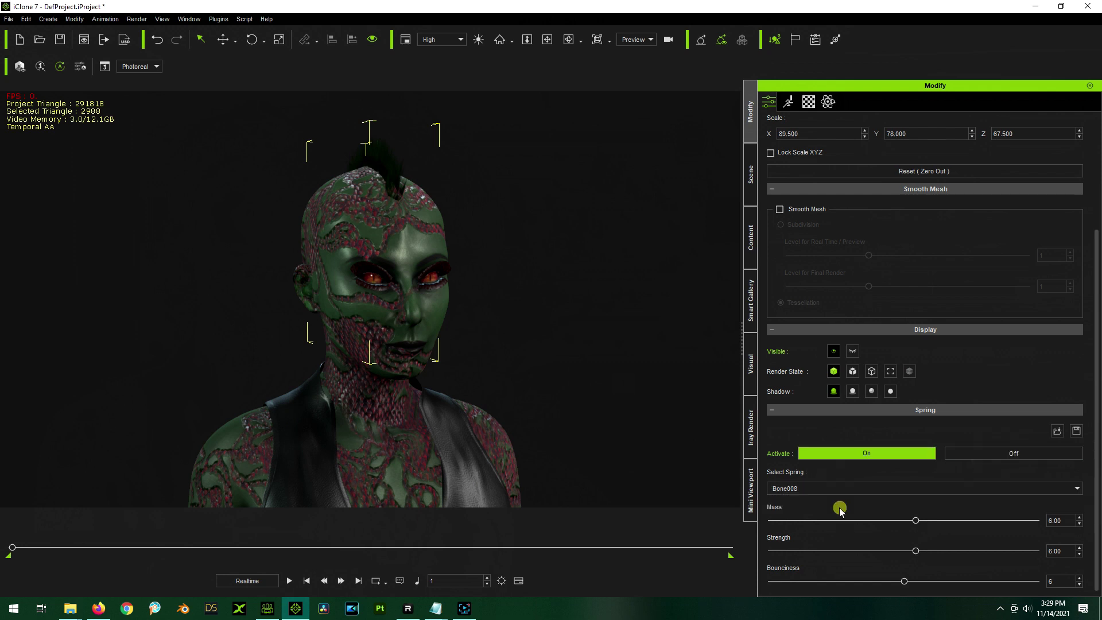
{"action": "left_click", "coordinate": [973, 448]}
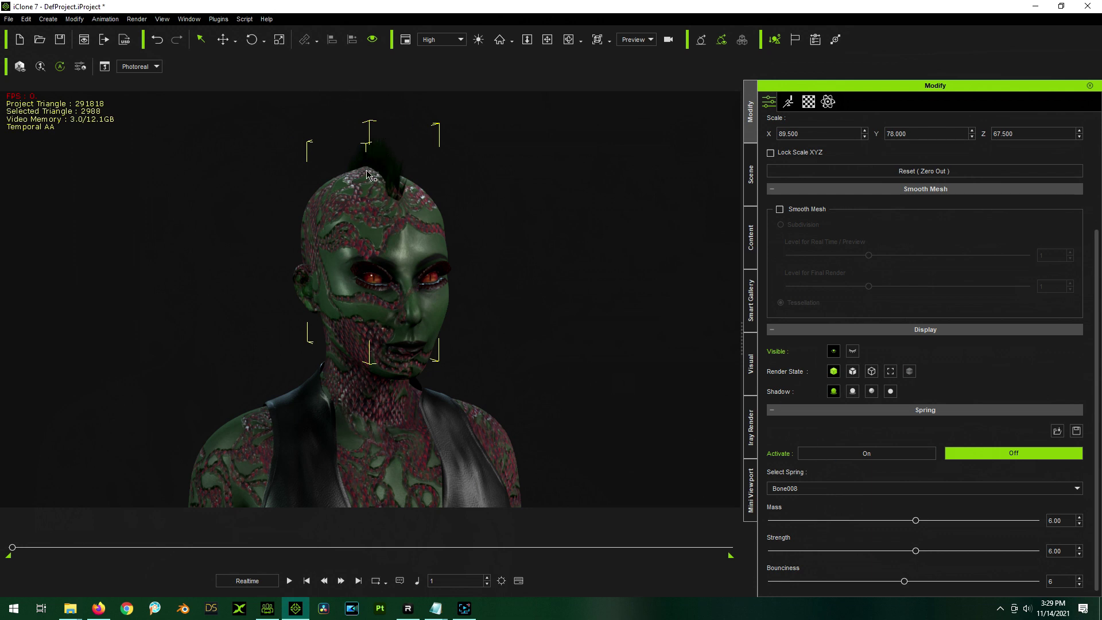
Step: Pick Bone013 in the spring bone list and set its Activate to Off
{"action": "left_click", "coordinate": [837, 487]}
{"action": "left_click", "coordinate": [837, 487]}
{"action": "left_click", "coordinate": [837, 486]}
{"action": "left_click", "coordinate": [836, 516]}
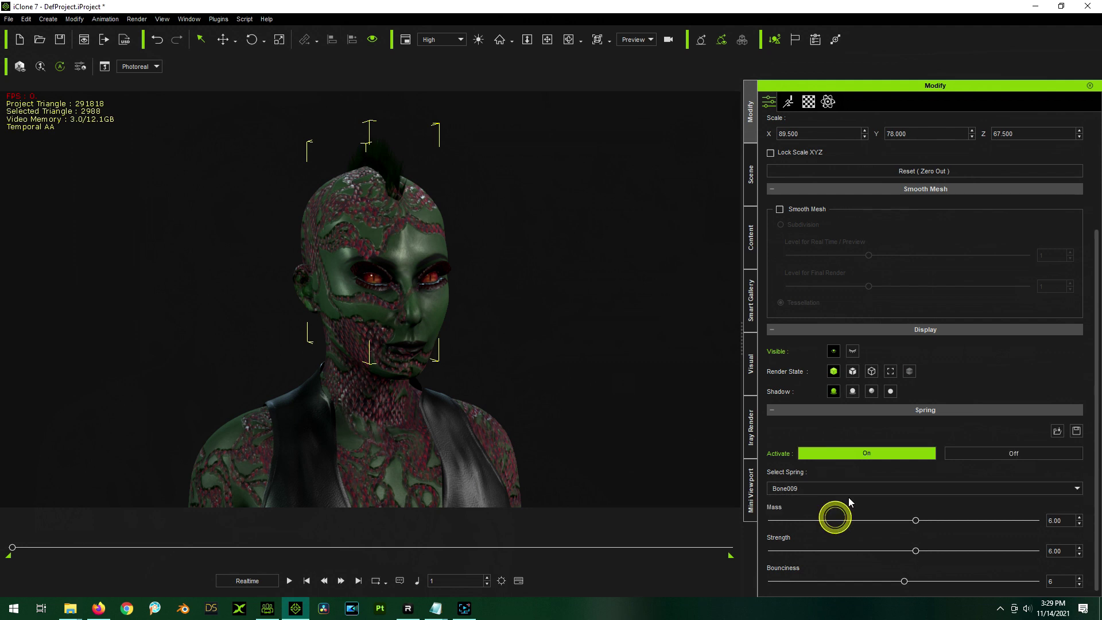
{"action": "left_click", "coordinate": [818, 490]}
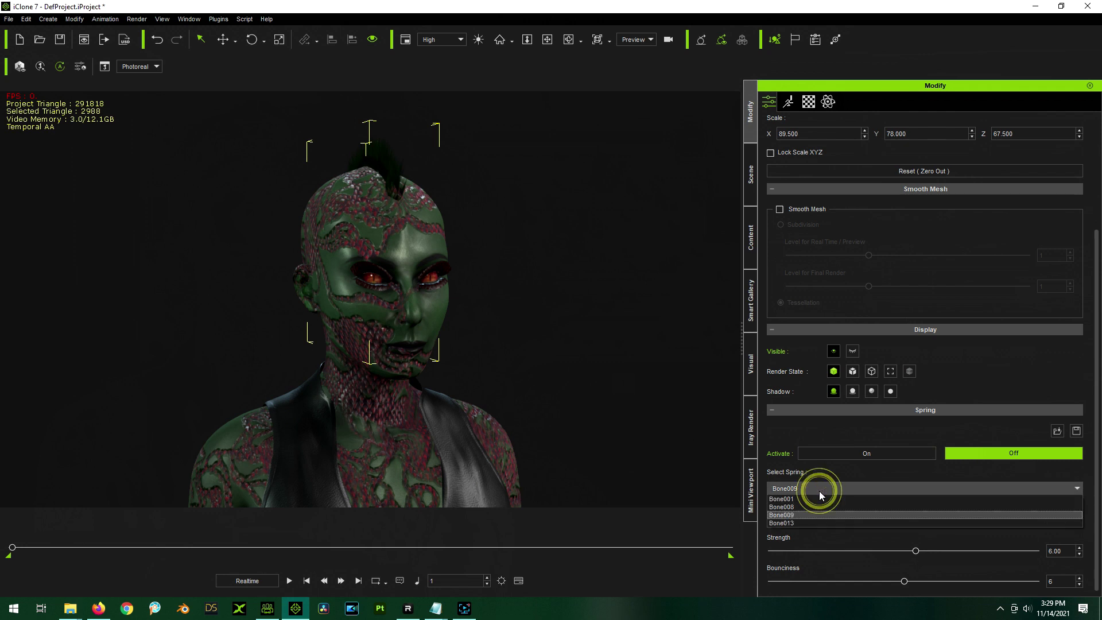
{"action": "left_click", "coordinate": [809, 520]}
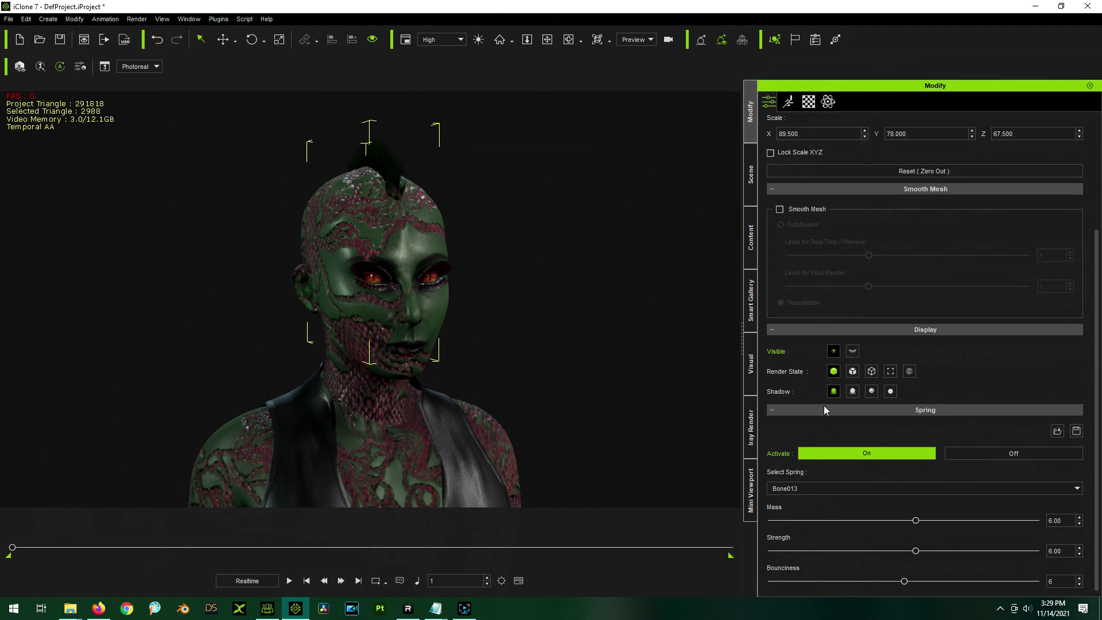
{"action": "left_click", "coordinate": [970, 454]}
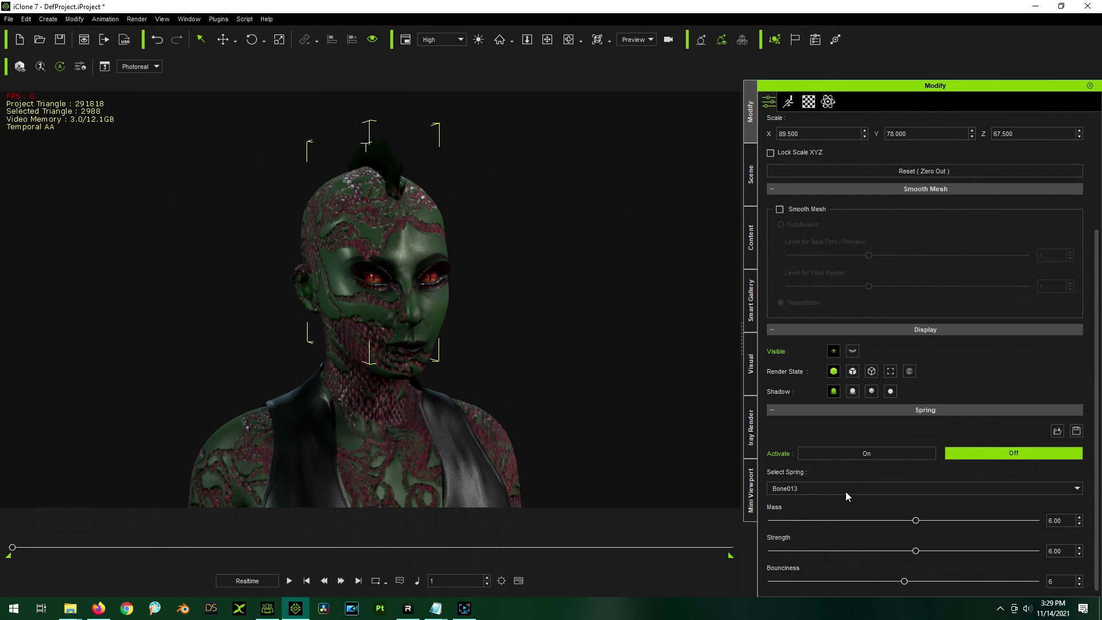
Step: Review the Bone009, Bone008 and Bone001 springs, then deselect the character
{"action": "left_click", "coordinate": [844, 491]}
{"action": "left_click", "coordinate": [825, 515]}
{"action": "left_click", "coordinate": [815, 489]}
{"action": "left_click", "coordinate": [811, 507]}
{"action": "left_click", "coordinate": [808, 493]}
{"action": "left_click", "coordinate": [804, 499]}
{"action": "left_click", "coordinate": [473, 299]}
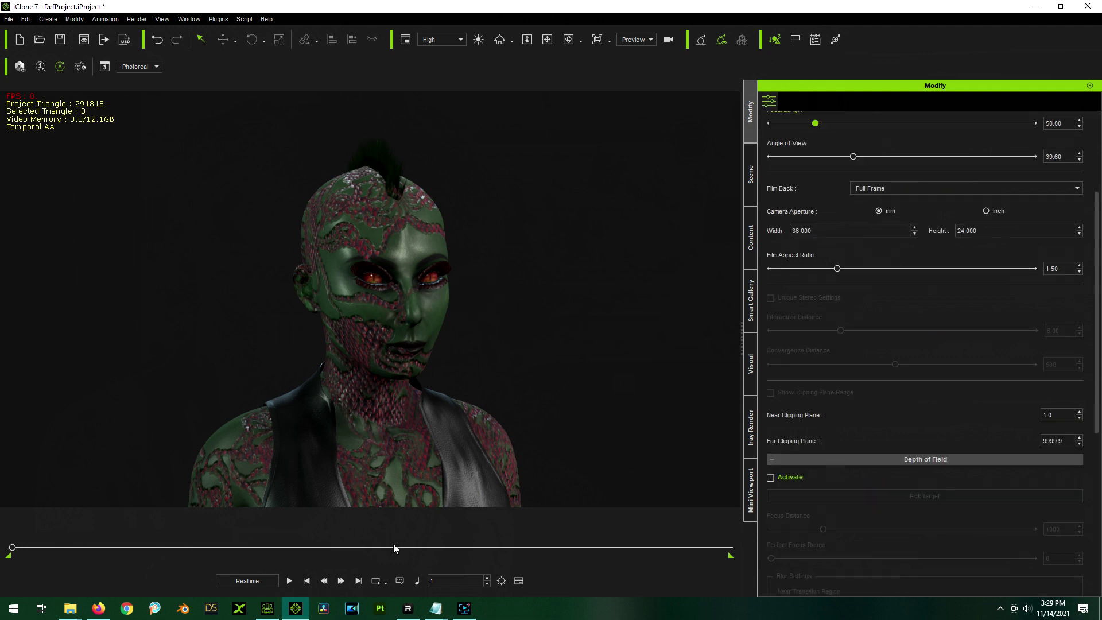
Step: Show DragonGirl3's tracks on the timeline and set the first Lips key to (None)
{"action": "left_click", "coordinate": [519, 581]}
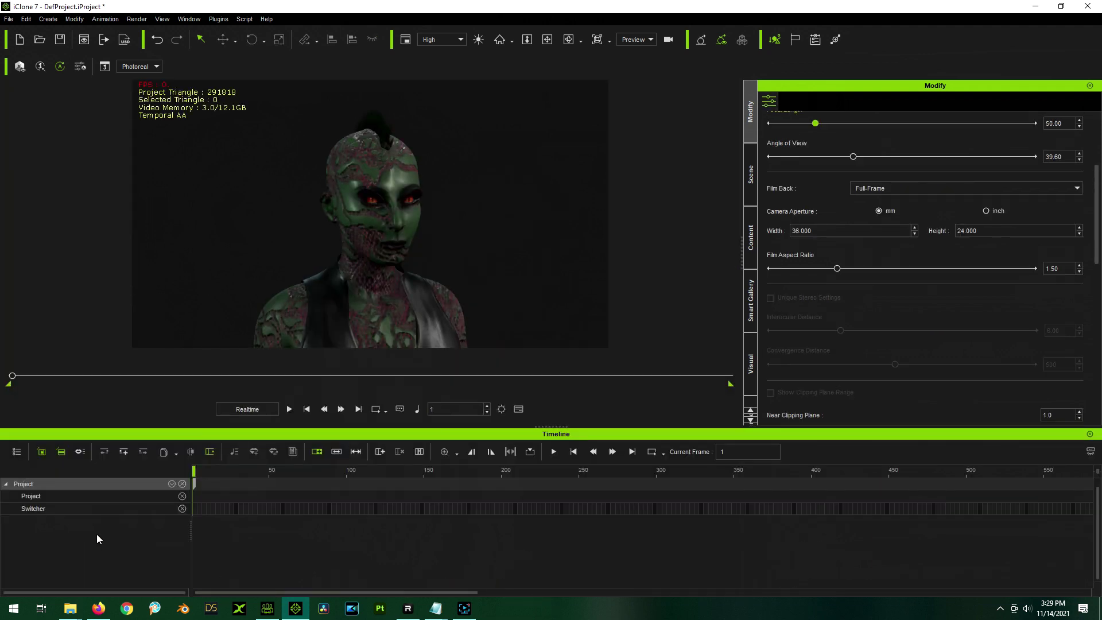
{"action": "left_click", "coordinate": [382, 181]}
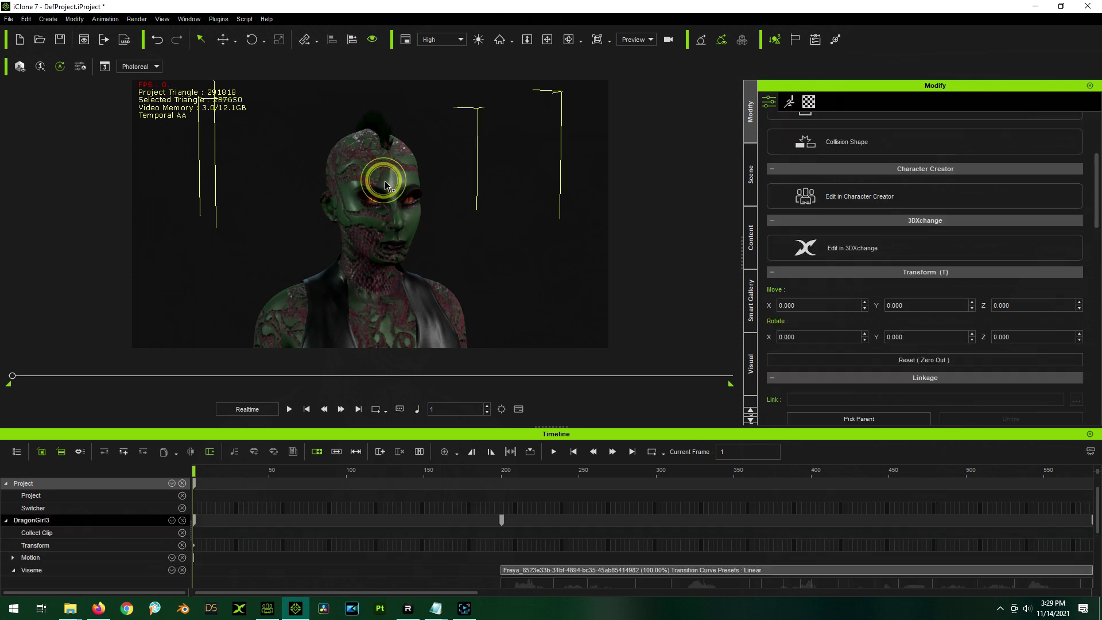
{"action": "scroll", "coordinate": [569, 531], "scroll_direction": "down", "scroll_amount": 3}
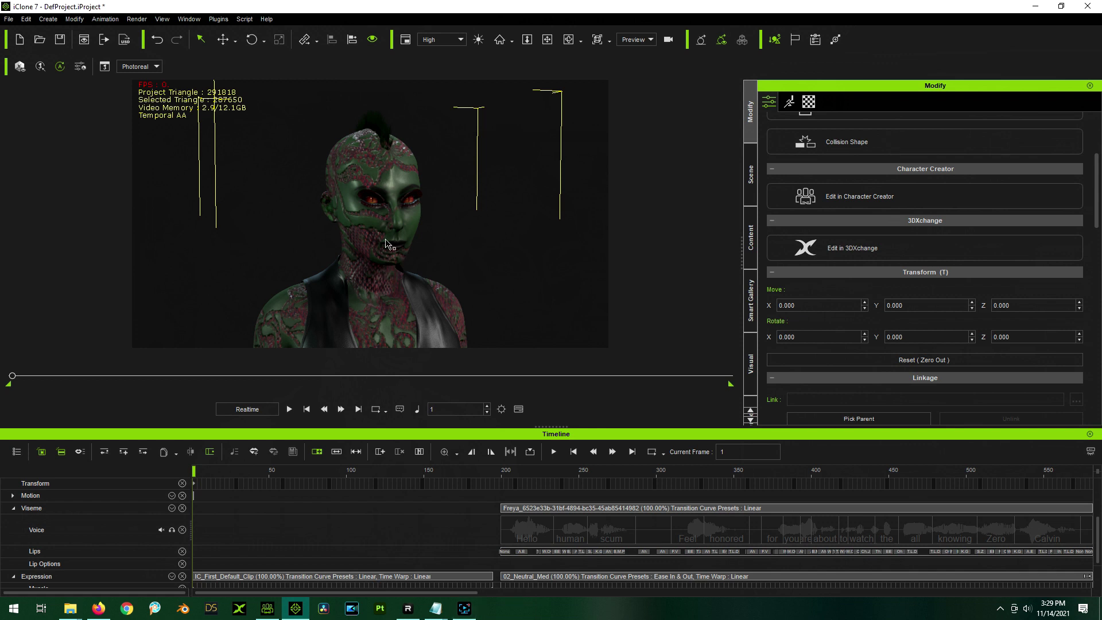
{"action": "left_click", "coordinate": [504, 552]}
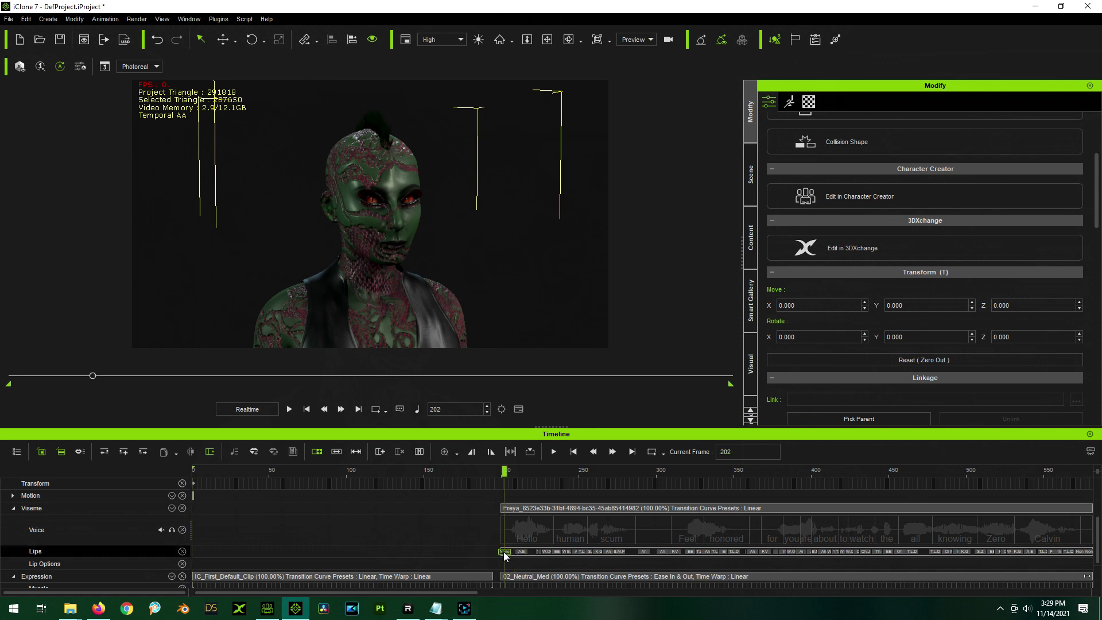
{"action": "double_click", "coordinate": [504, 552]}
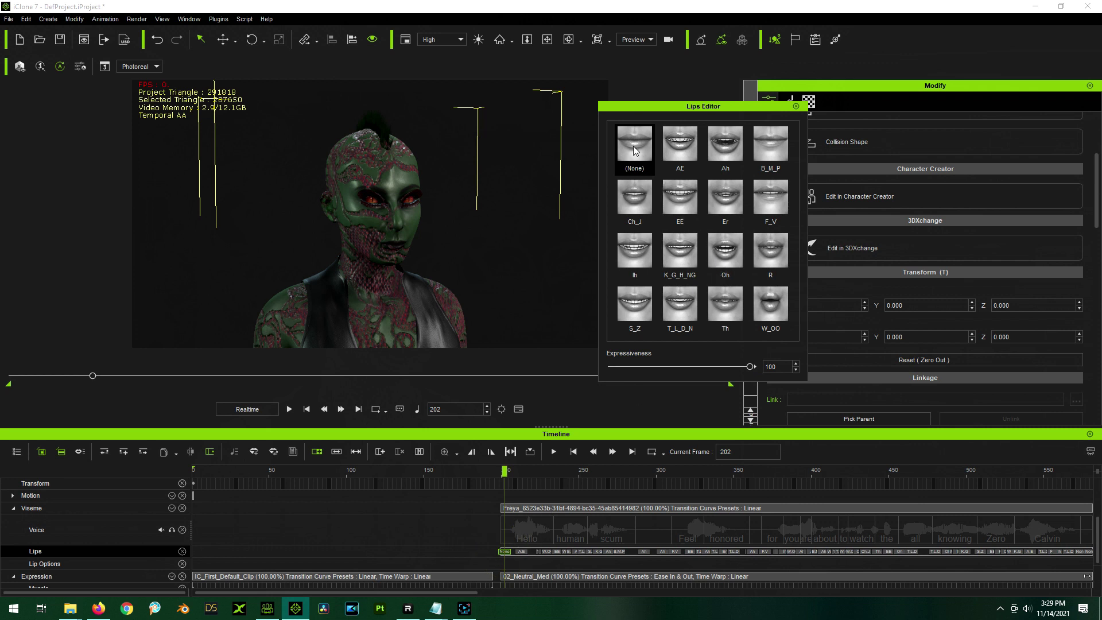
{"action": "left_click", "coordinate": [634, 148]}
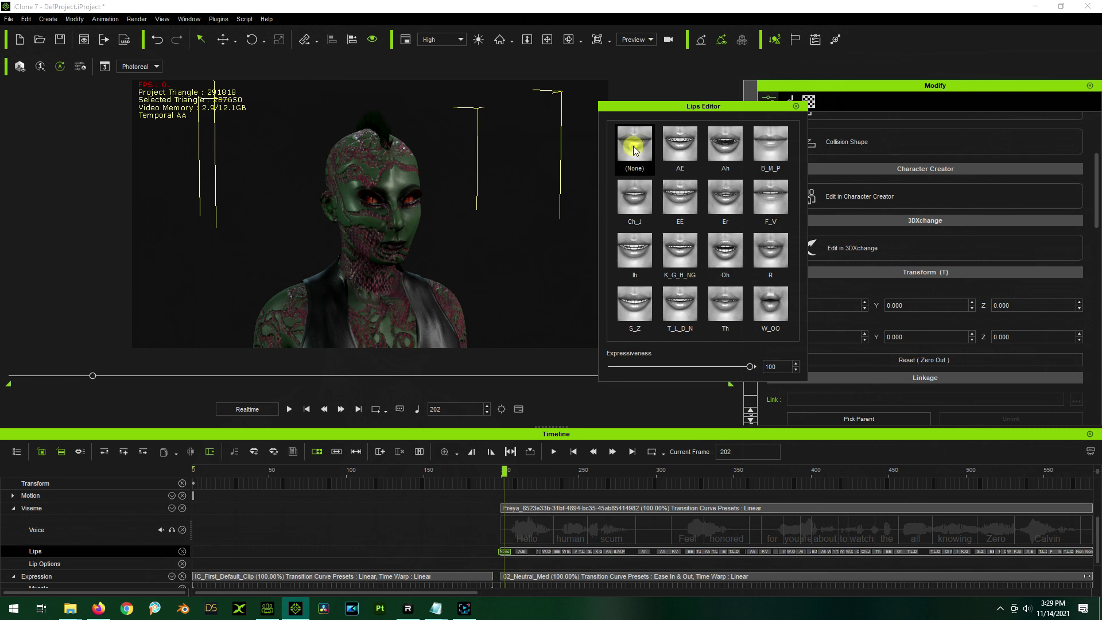
{"action": "left_click", "coordinate": [797, 107]}
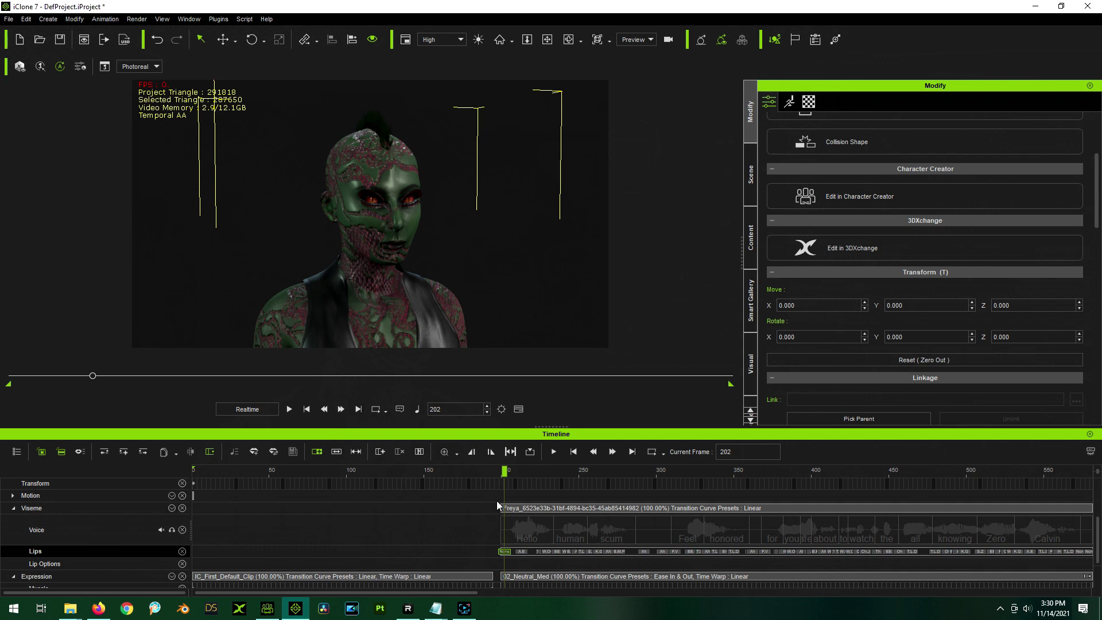
Step: Scrub to frame 181 and play the lip-sync, stopping back at frame 1
{"action": "left_click_drag", "start_coordinate": [504, 474], "coordinate": [465, 473]}
{"action": "key", "text": "space"}
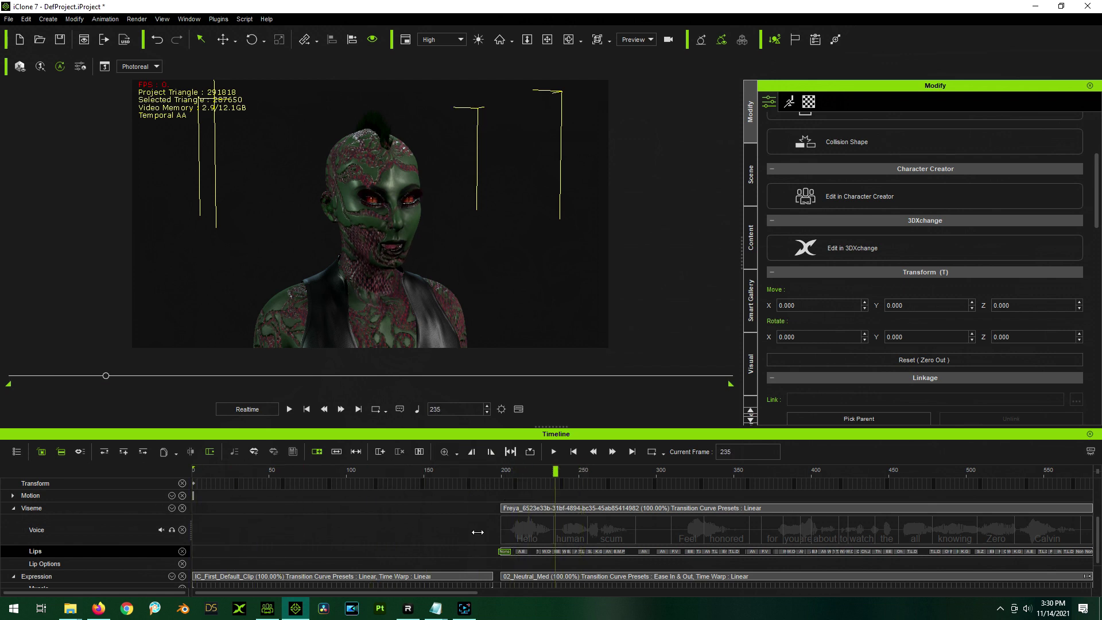
{"action": "key", "text": "space"}
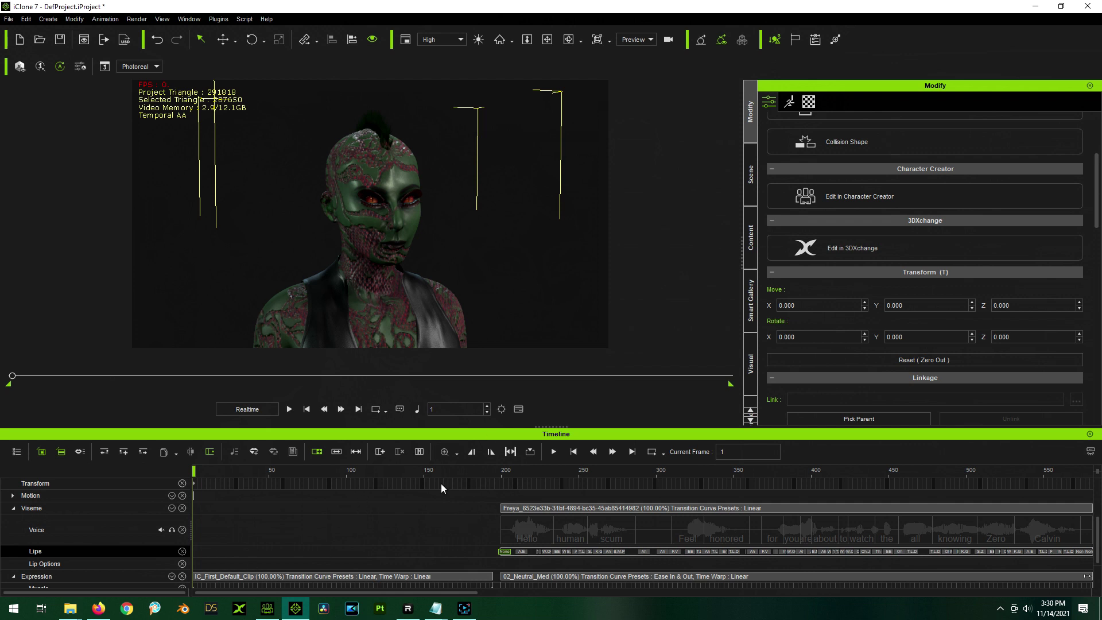
Step: Hide the timeline, play the lip-synced line to frame 670, and zoom out to her waist
{"action": "left_click", "coordinate": [519, 409]}
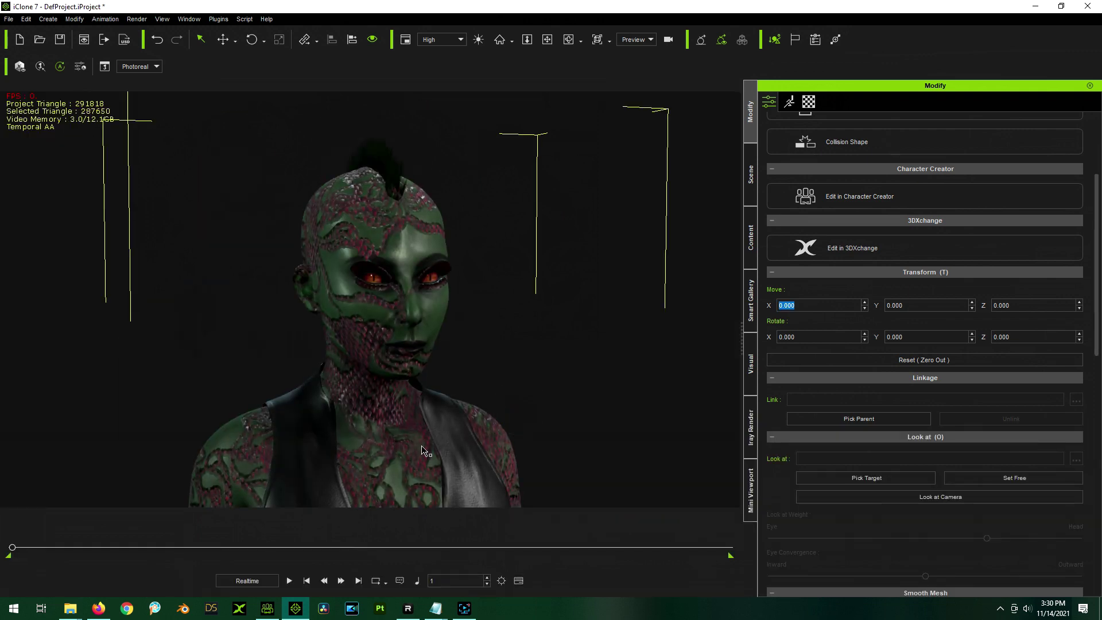
{"action": "left_click", "coordinate": [289, 581]}
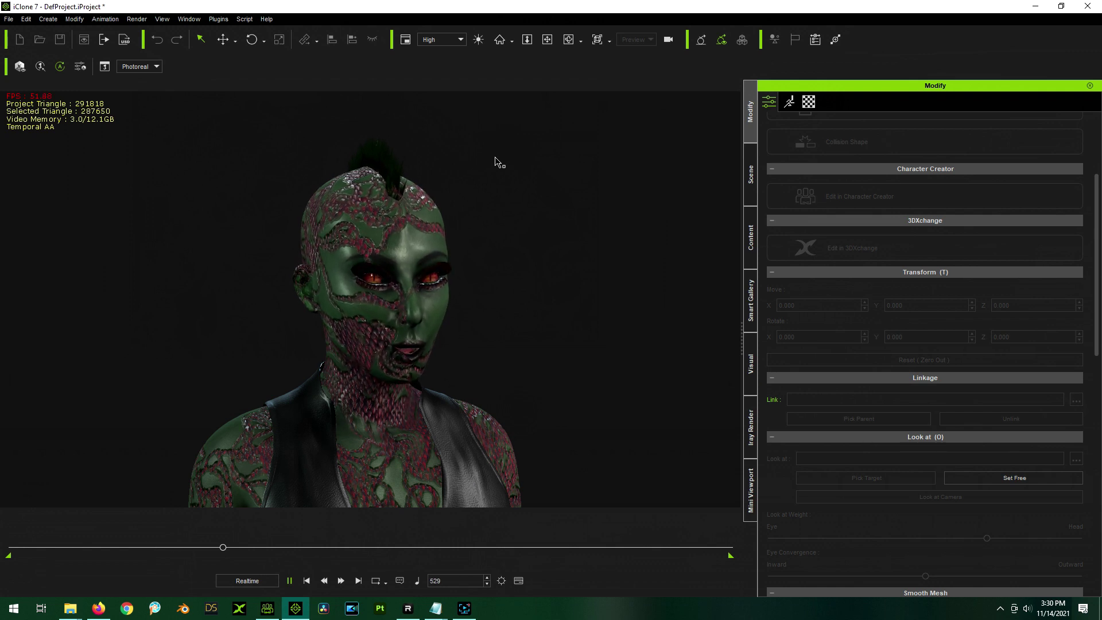
{"action": "left_click", "coordinate": [290, 580]}
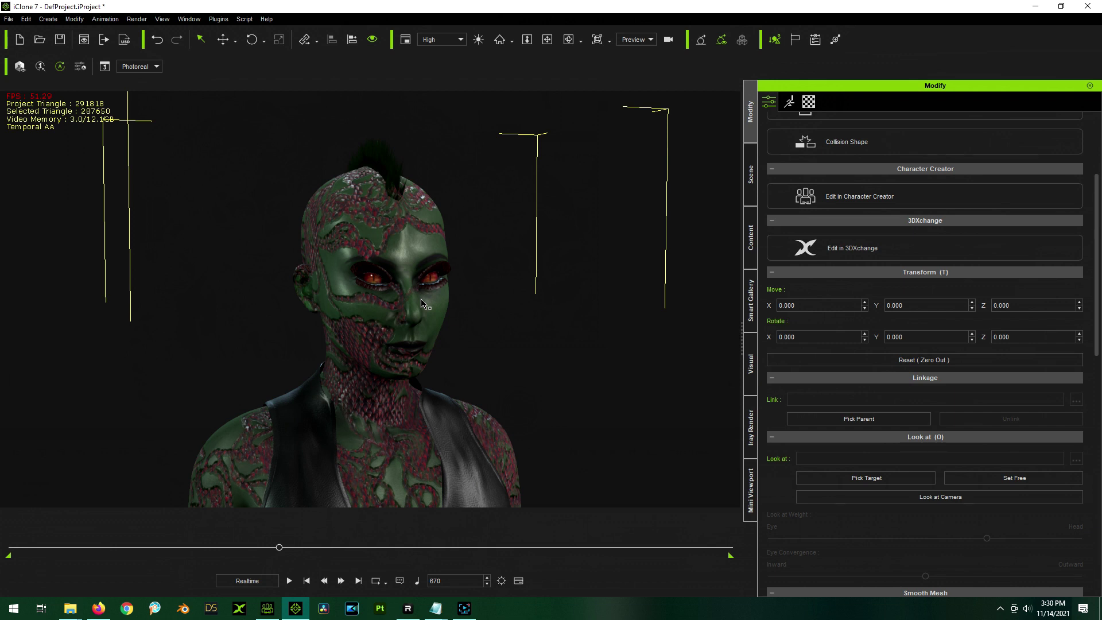
{"action": "scroll", "coordinate": [392, 145], "scroll_direction": "down", "scroll_amount": 5}
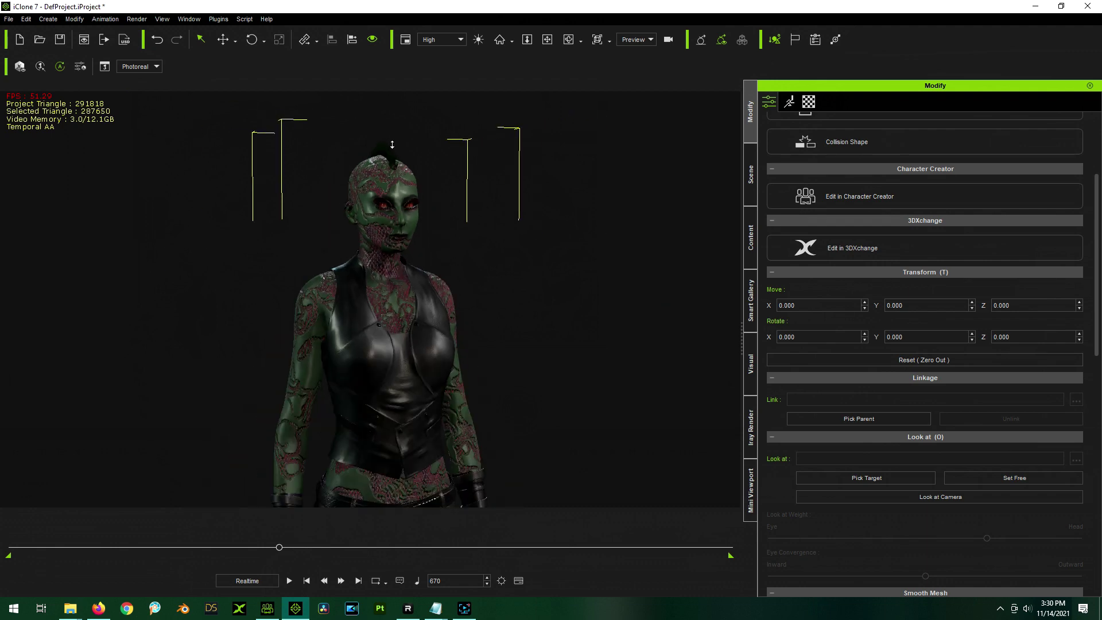
{"action": "scroll", "coordinate": [392, 145], "scroll_direction": "up", "scroll_amount": 3}
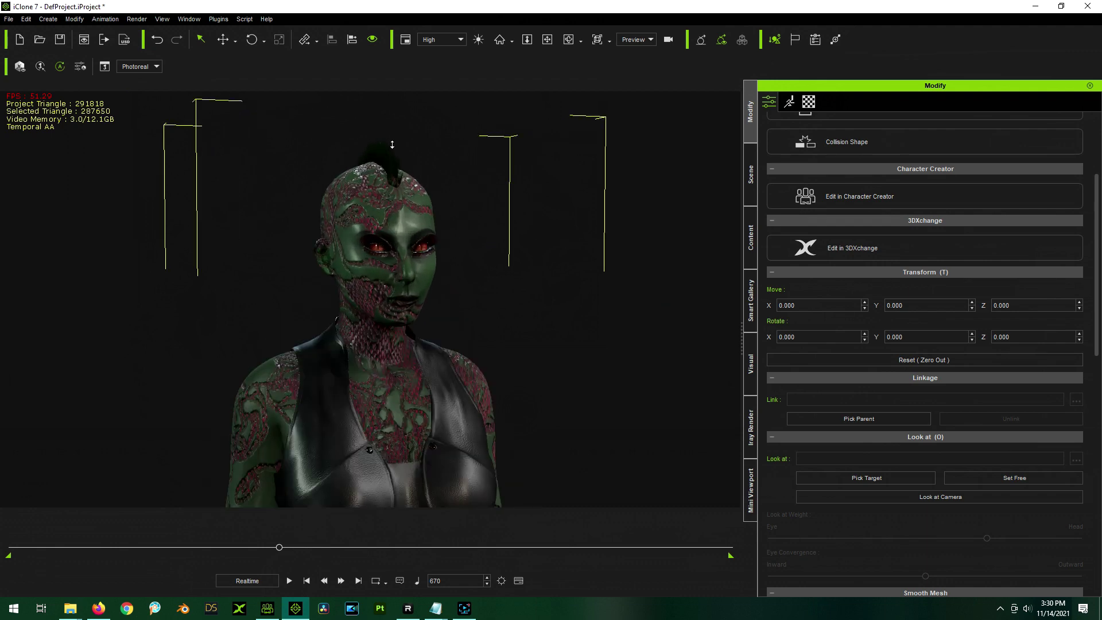
{"action": "scroll", "coordinate": [388, 138], "scroll_direction": "down", "scroll_amount": 3}
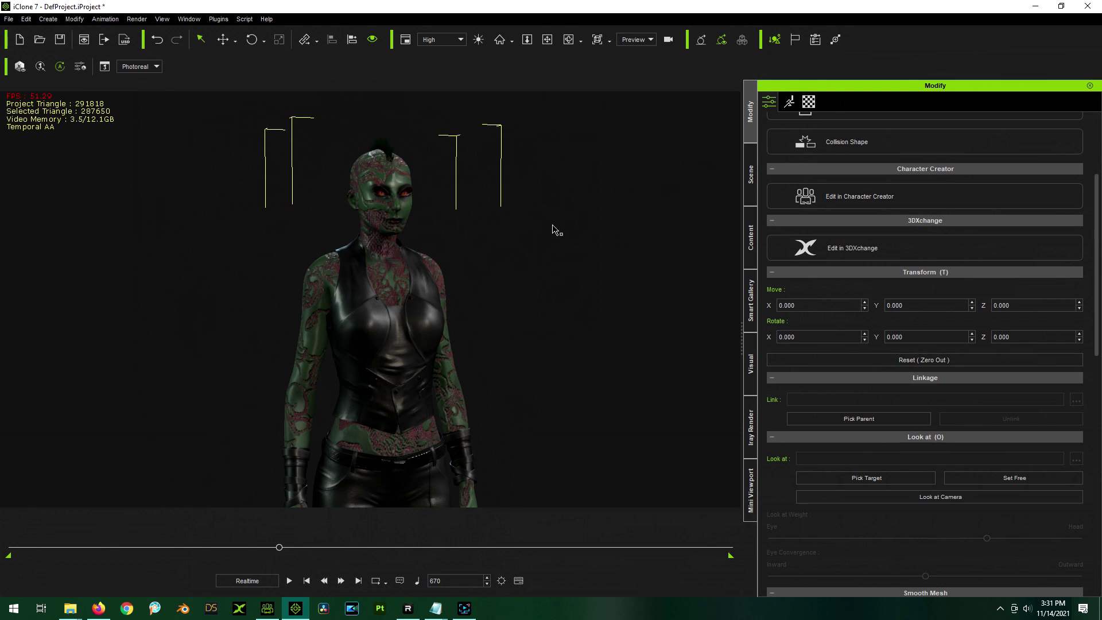
Step: Drag Idle.rlmotion onto DragonGirl3, play it through, and return to frame 1
{"action": "left_click", "coordinate": [790, 102]}
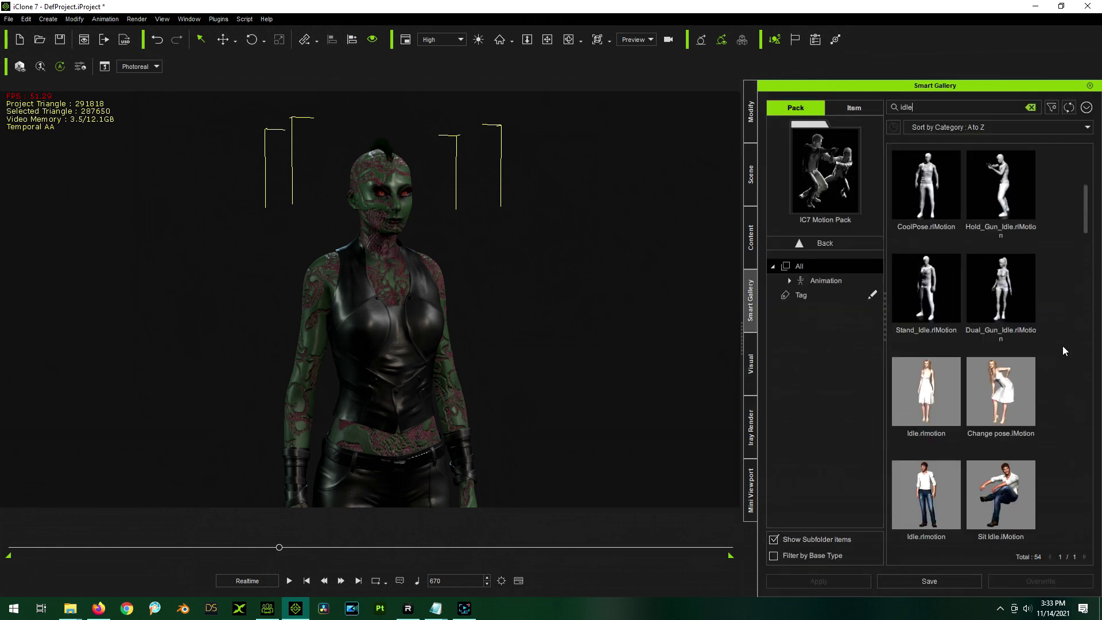
{"action": "left_click_drag", "start_coordinate": [924, 384], "coordinate": [388, 323]}
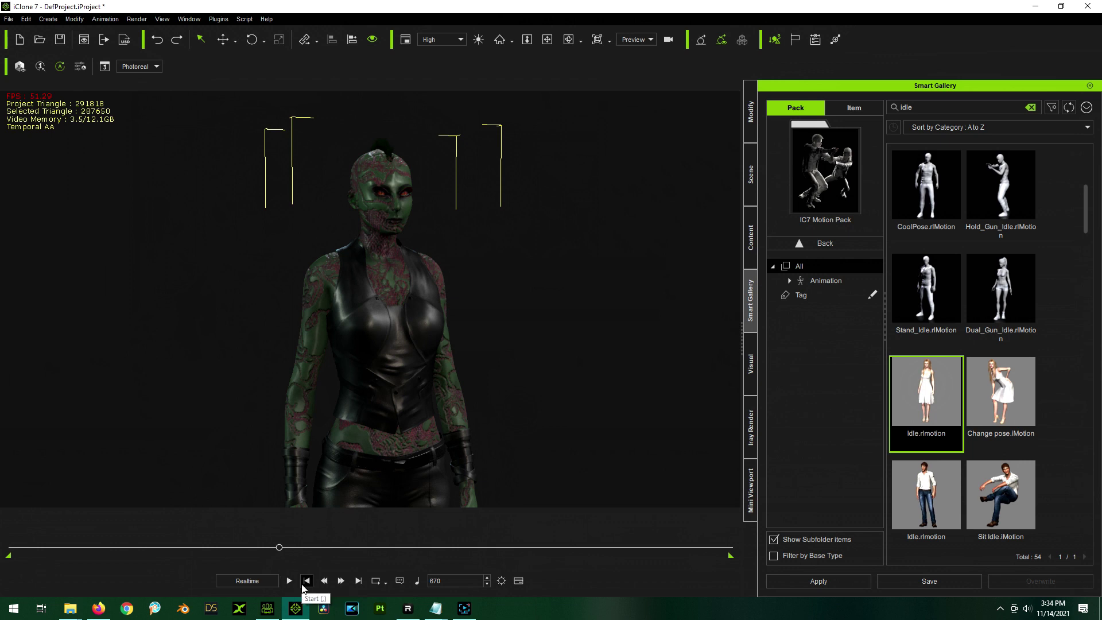
{"action": "left_click", "coordinate": [305, 581]}
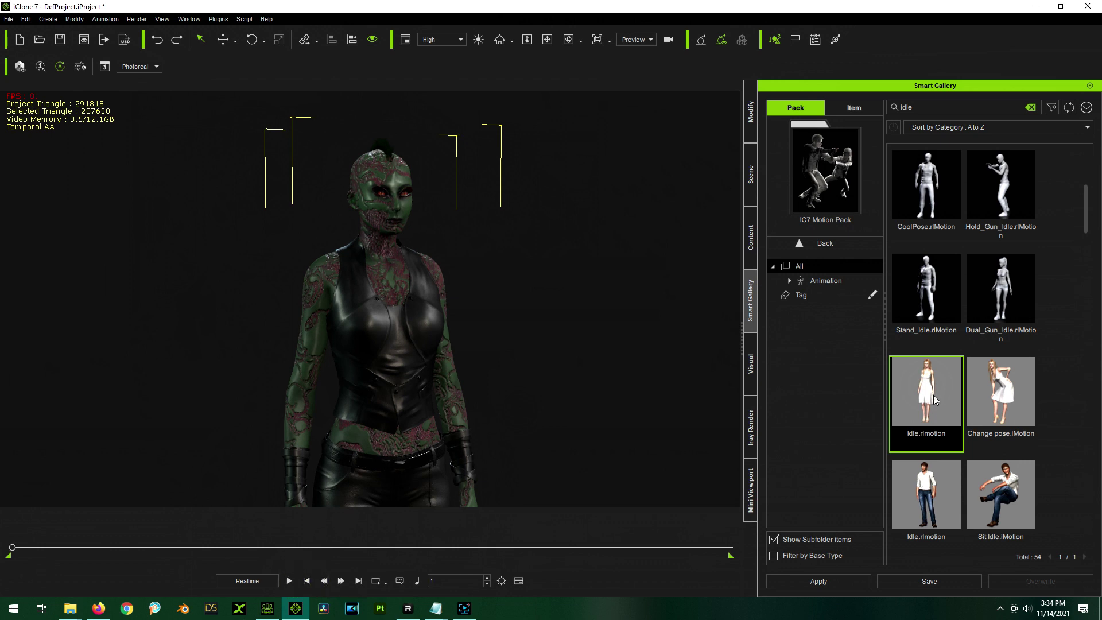
{"action": "left_click_drag", "start_coordinate": [933, 395], "coordinate": [383, 320]}
{"action": "left_click", "coordinate": [290, 581]}
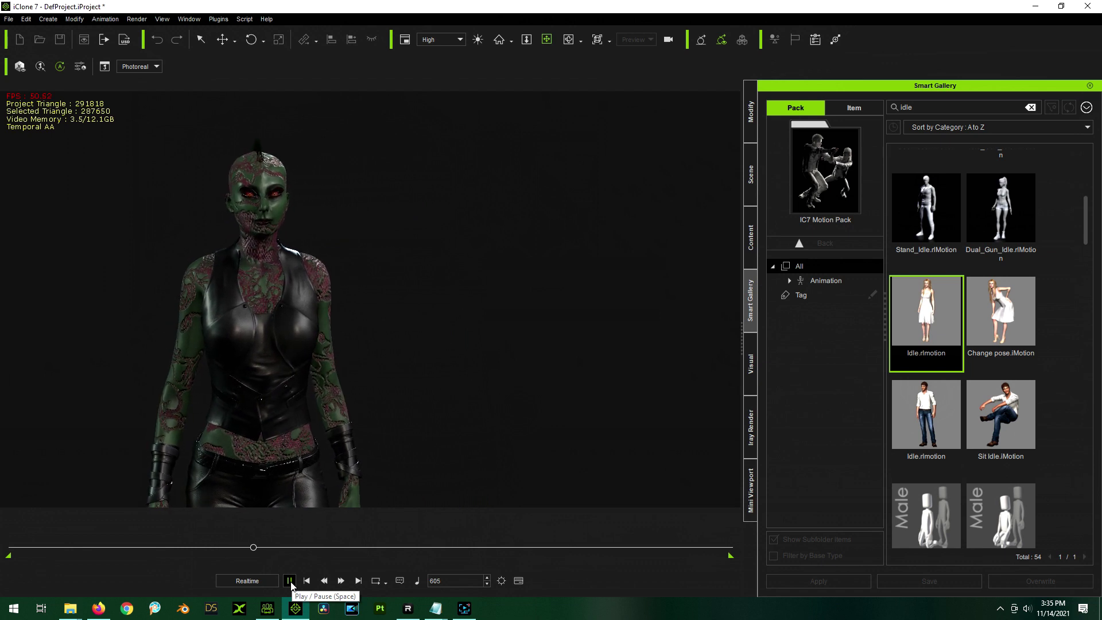
{"action": "left_click", "coordinate": [290, 582]}
{"action": "left_click", "coordinate": [308, 582]}
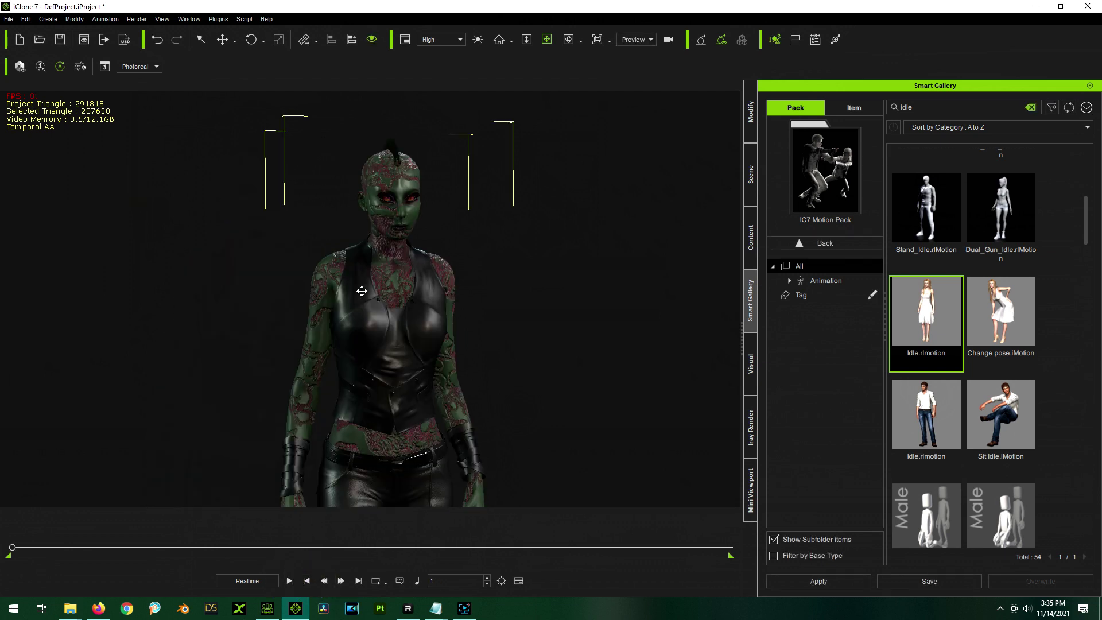
Step: In Modify's Attribute settings, set DragonGirl3's Look At to the camera
{"action": "left_click", "coordinate": [747, 118]}
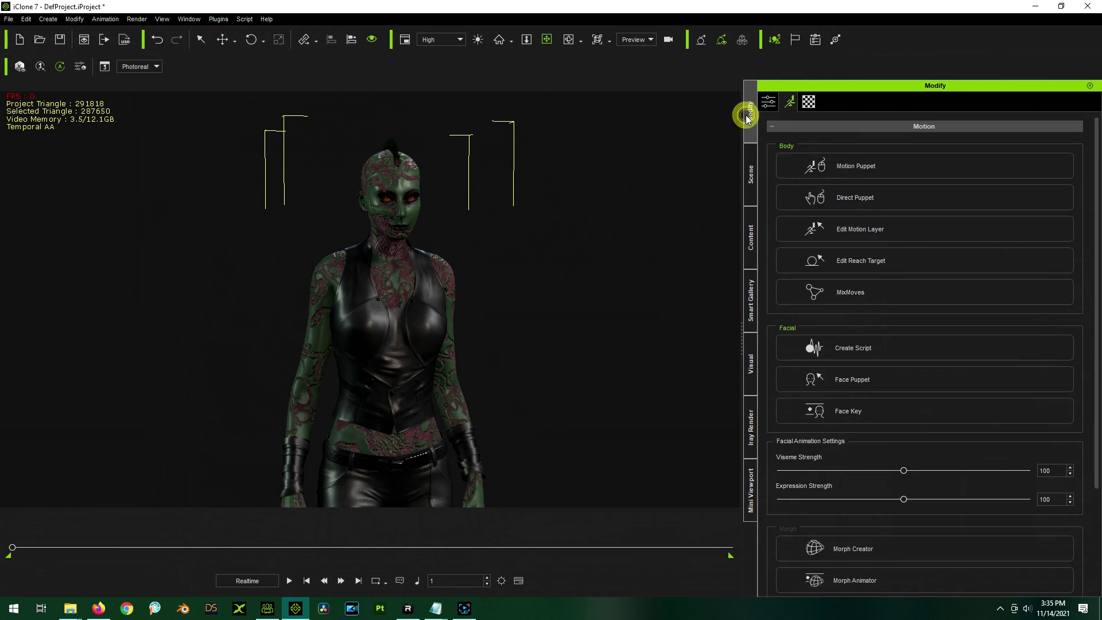
{"action": "scroll", "coordinate": [879, 287], "scroll_direction": "down", "scroll_amount": 2}
{"action": "scroll", "coordinate": [889, 330], "scroll_direction": "down", "scroll_amount": 2}
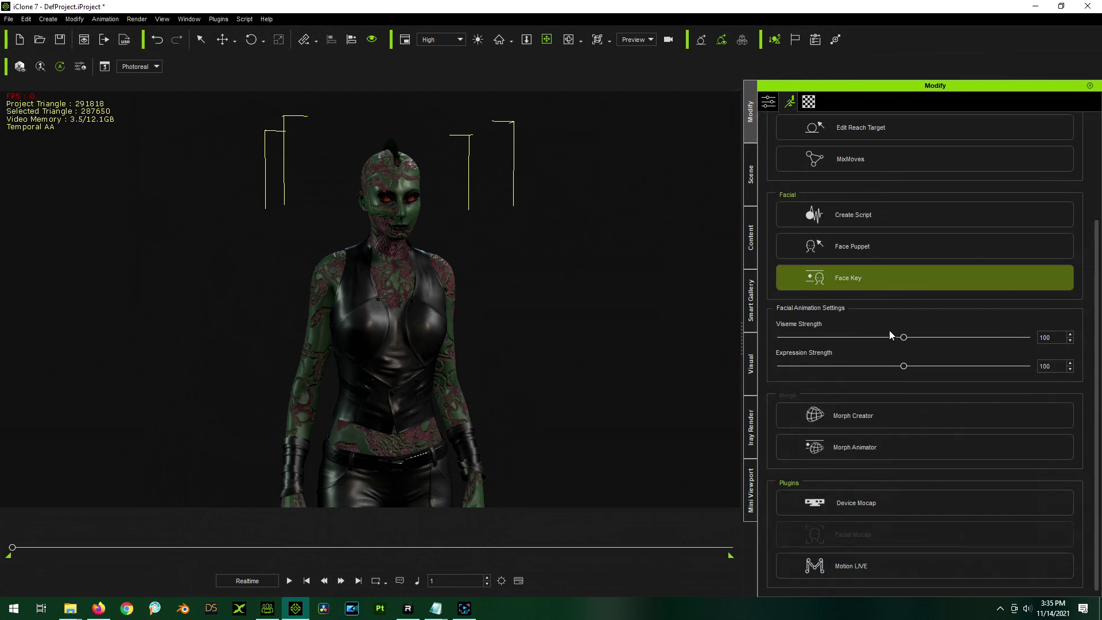
{"action": "scroll", "coordinate": [889, 330], "scroll_direction": "up", "scroll_amount": 3}
{"action": "scroll", "coordinate": [889, 335], "scroll_direction": "up", "scroll_amount": 1}
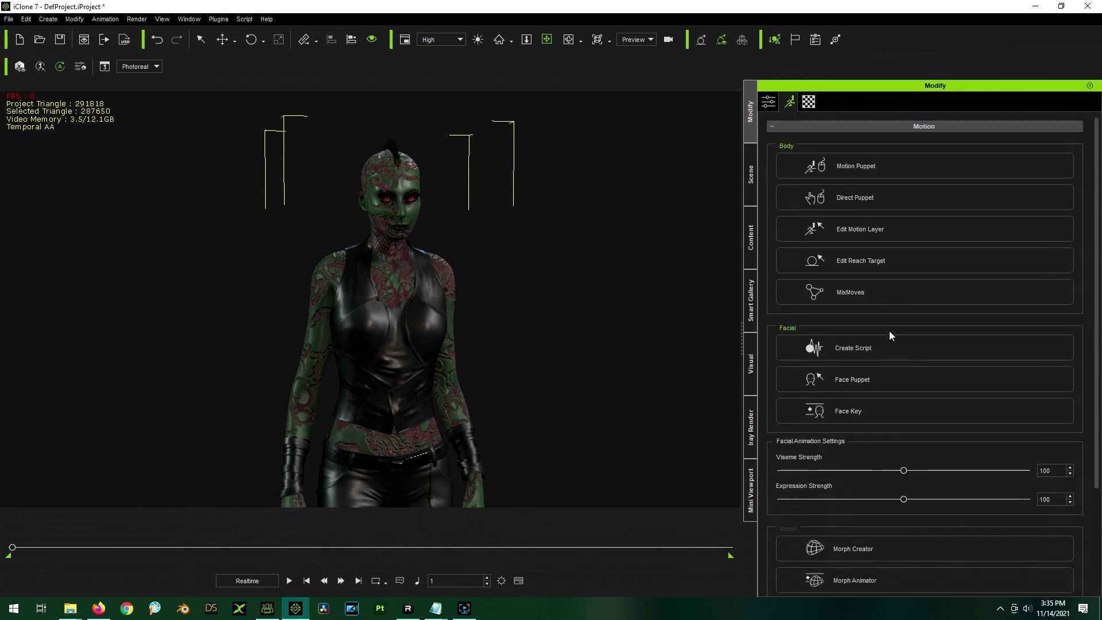
{"action": "left_click", "coordinate": [768, 101]}
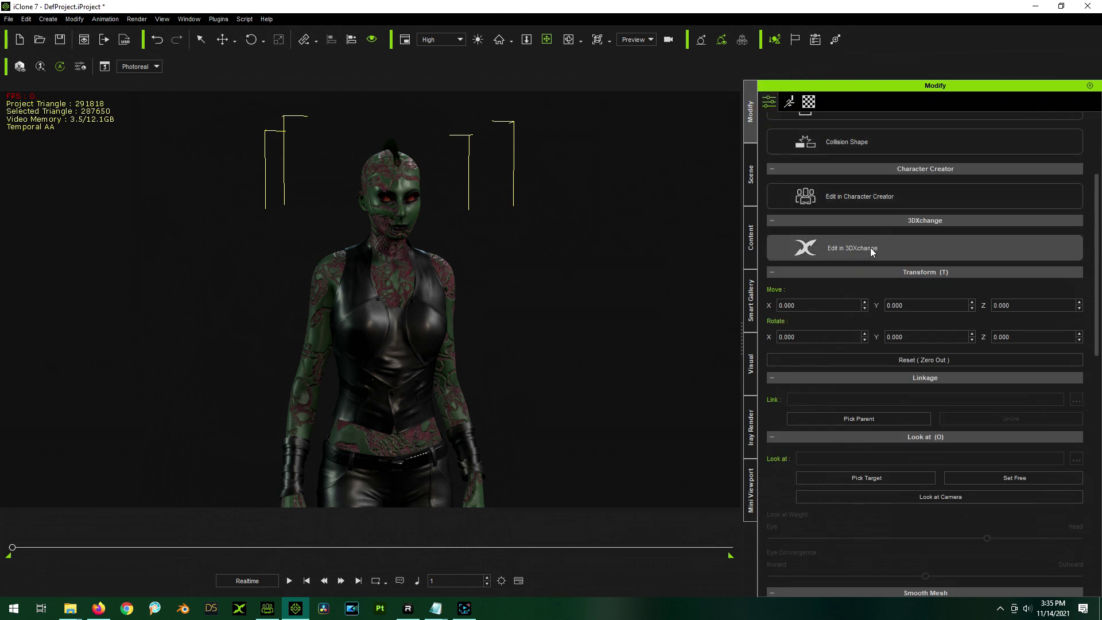
{"action": "scroll", "coordinate": [870, 248], "scroll_direction": "down", "scroll_amount": 3}
{"action": "scroll", "coordinate": [870, 248], "scroll_direction": "down", "scroll_amount": 3}
{"action": "scroll", "coordinate": [870, 247], "scroll_direction": "up", "scroll_amount": 6}
{"action": "scroll", "coordinate": [870, 246], "scroll_direction": "up", "scroll_amount": 1}
{"action": "scroll", "coordinate": [870, 247], "scroll_direction": "down", "scroll_amount": 3}
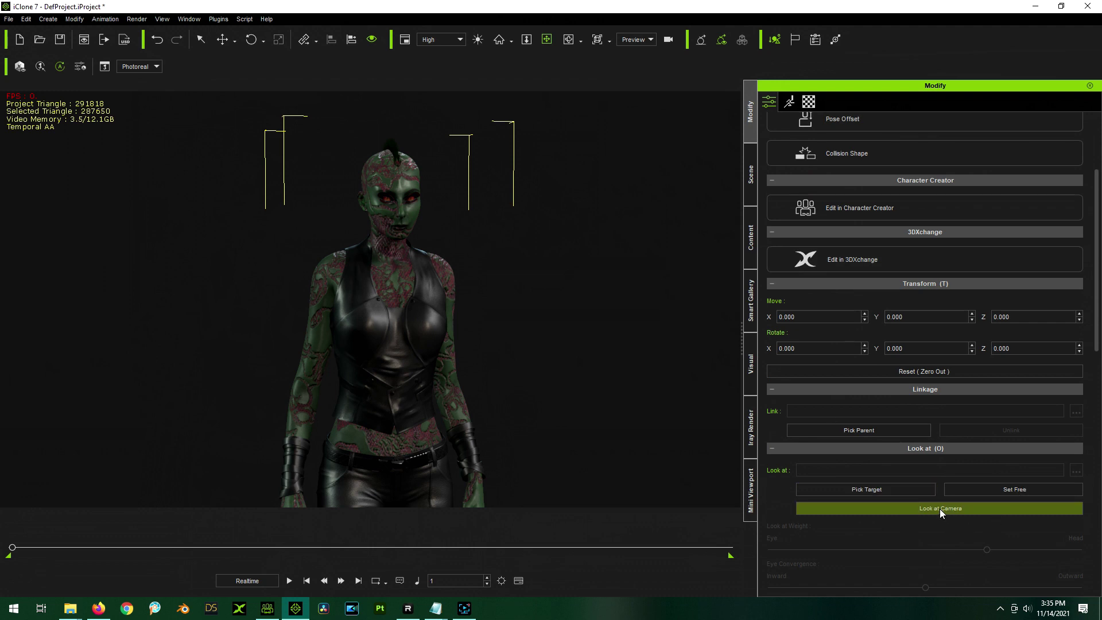
{"action": "left_click", "coordinate": [939, 508]}
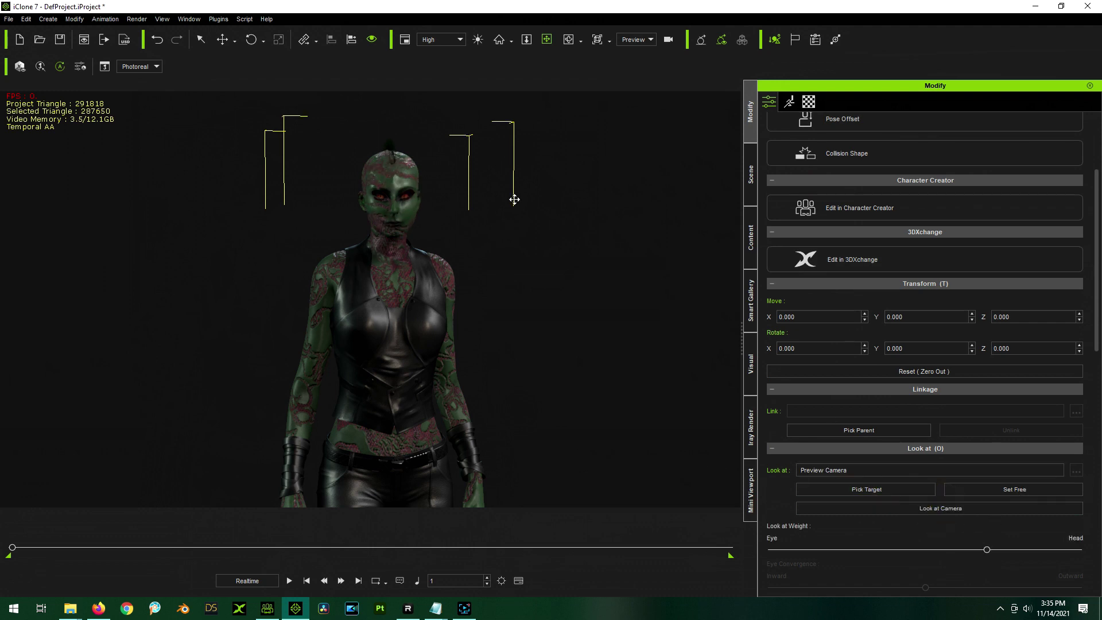
{"action": "right_click_drag", "start_coordinate": [503, 361], "coordinate": [548, 351]}
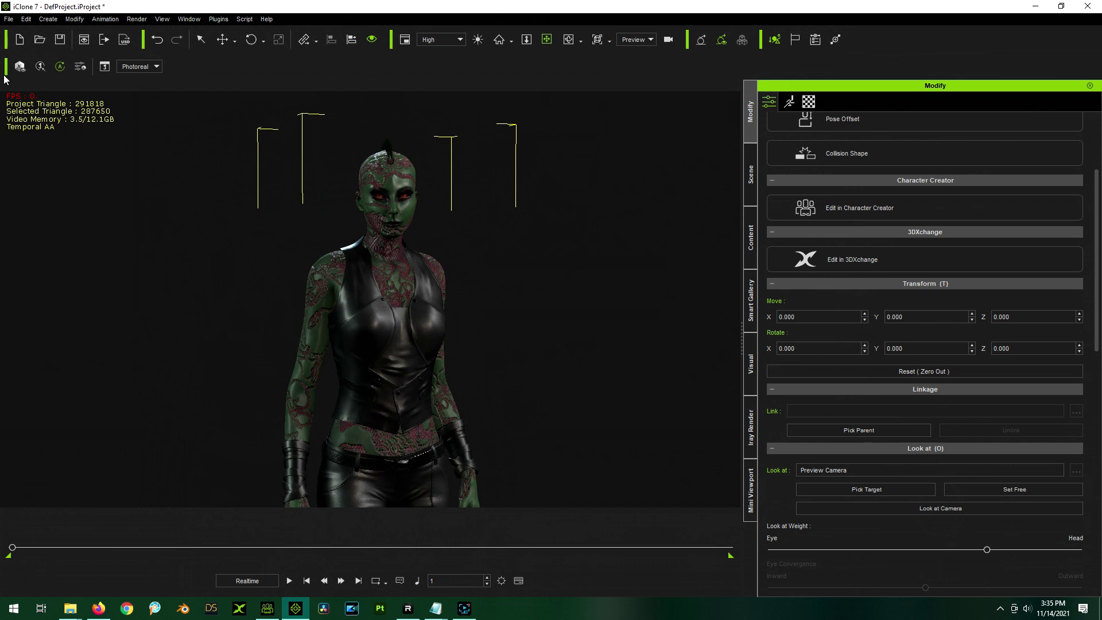
Step: Create a new camera, then zoom out and pan to frame DragonGirl3 full-length
{"action": "left_click", "coordinate": [48, 18]}
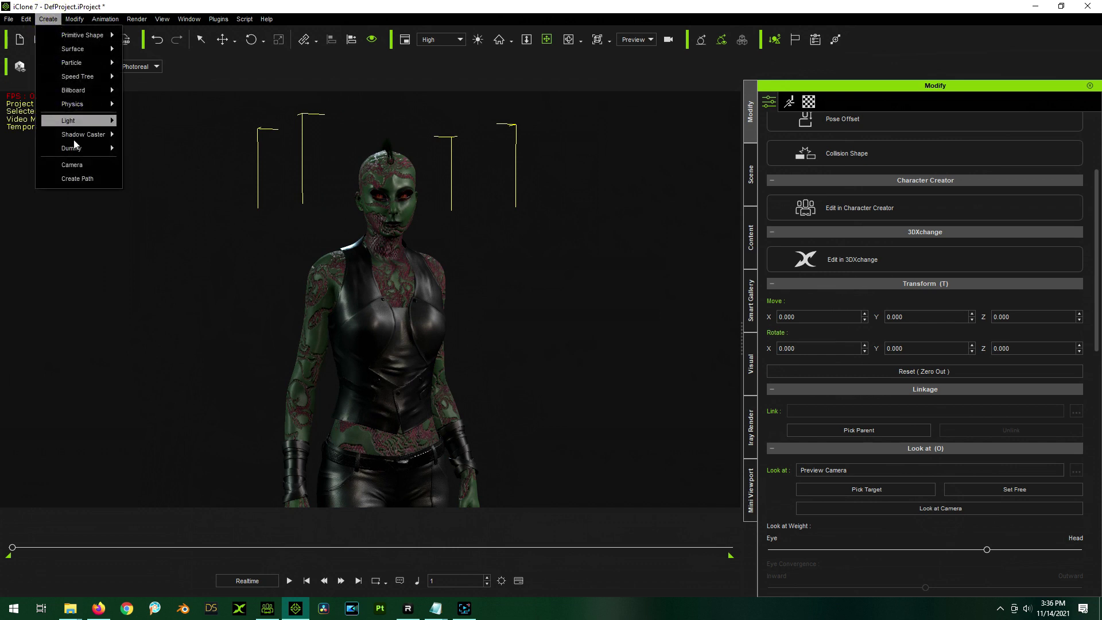
{"action": "left_click", "coordinate": [82, 166]}
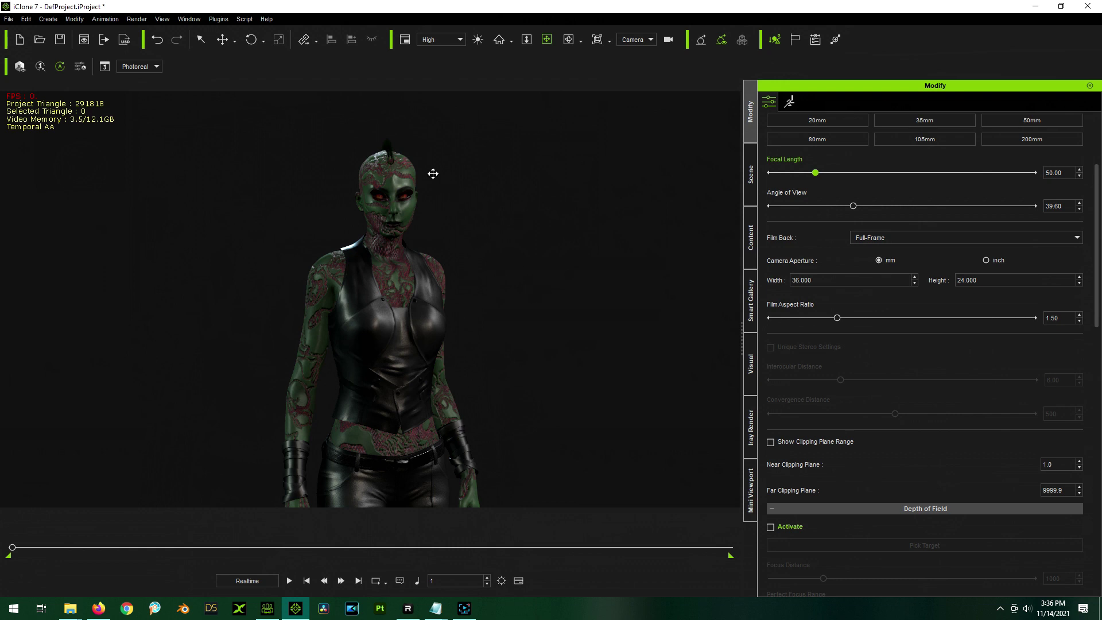
{"action": "scroll", "coordinate": [288, 136], "scroll_direction": "down", "scroll_amount": 3}
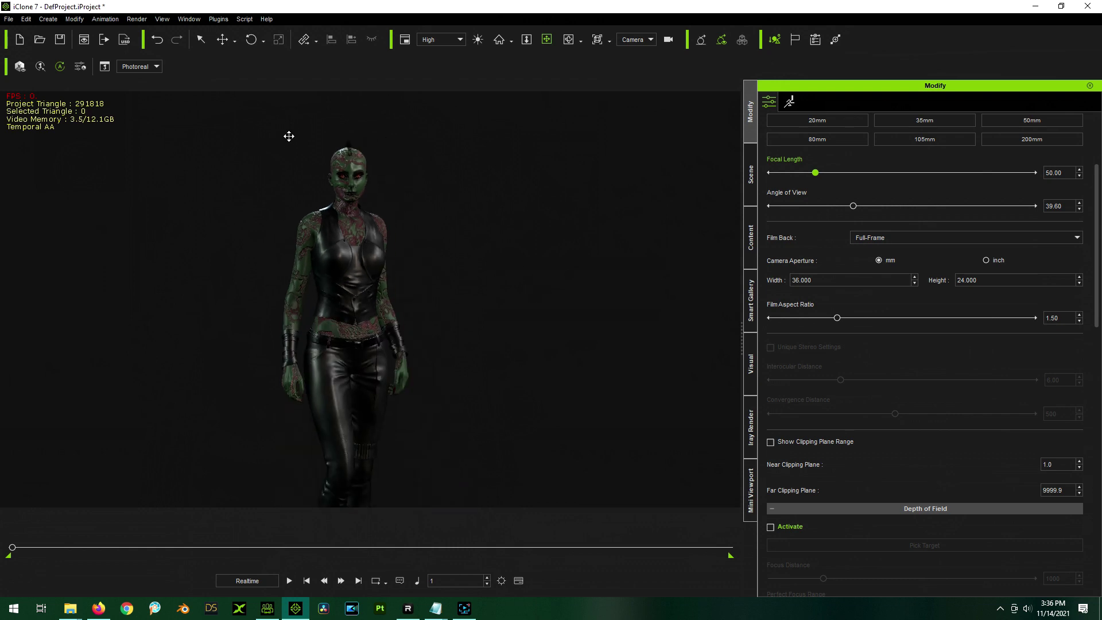
{"action": "scroll", "coordinate": [310, 143], "scroll_direction": "down", "scroll_amount": 2}
{"action": "scroll", "coordinate": [224, 173], "scroll_direction": "up", "scroll_amount": 1}
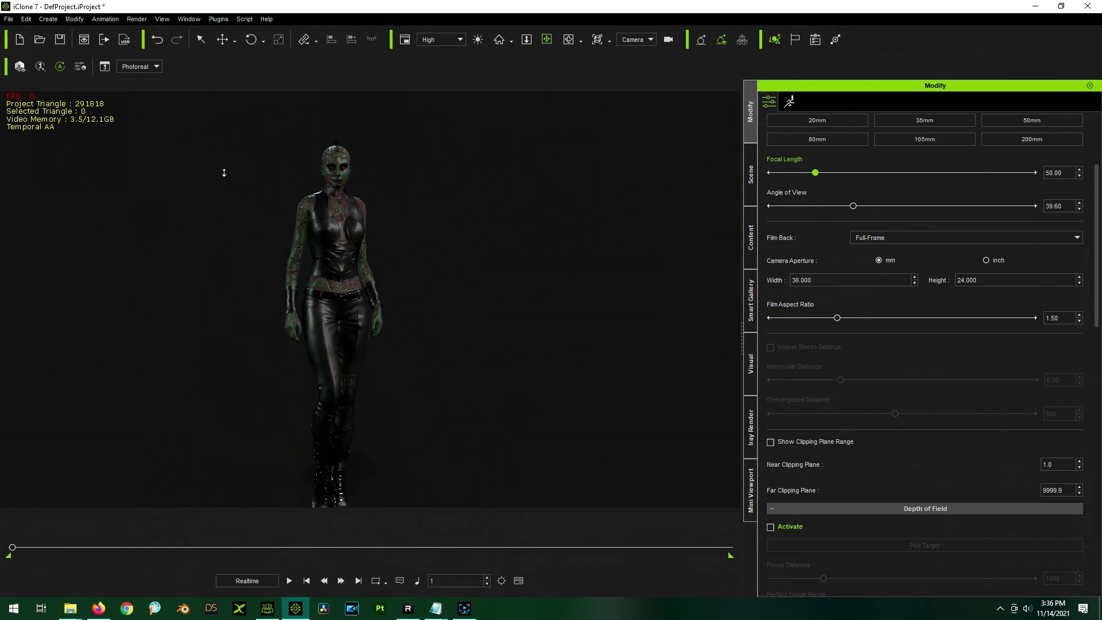
{"action": "scroll", "coordinate": [222, 168], "scroll_direction": "up", "scroll_amount": 1}
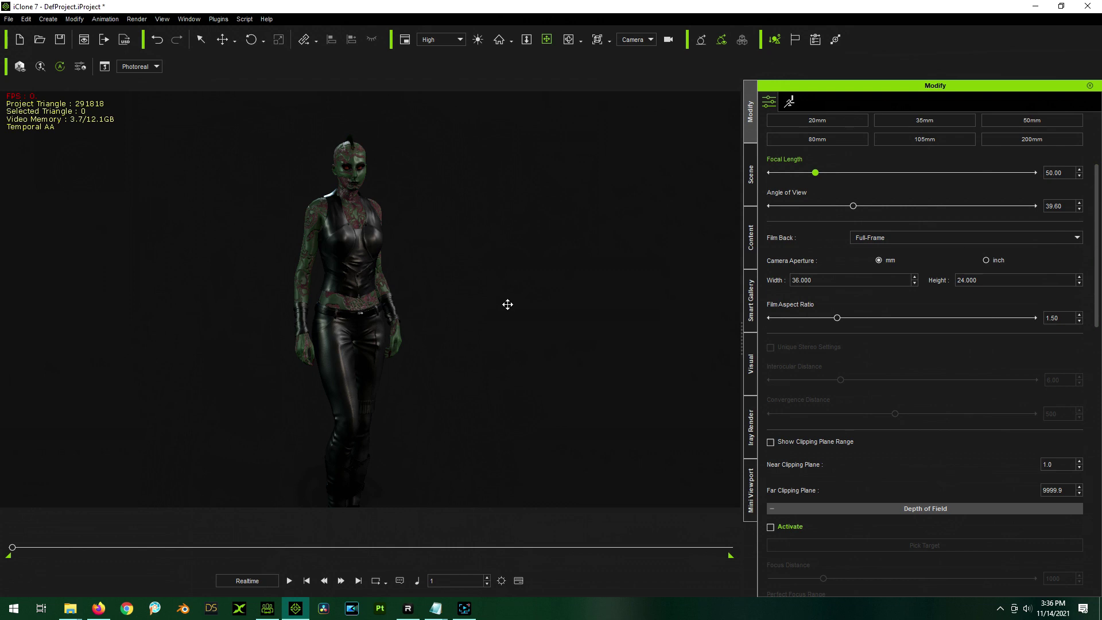
{"action": "left_click_drag", "start_coordinate": [477, 292], "coordinate": [505, 251]}
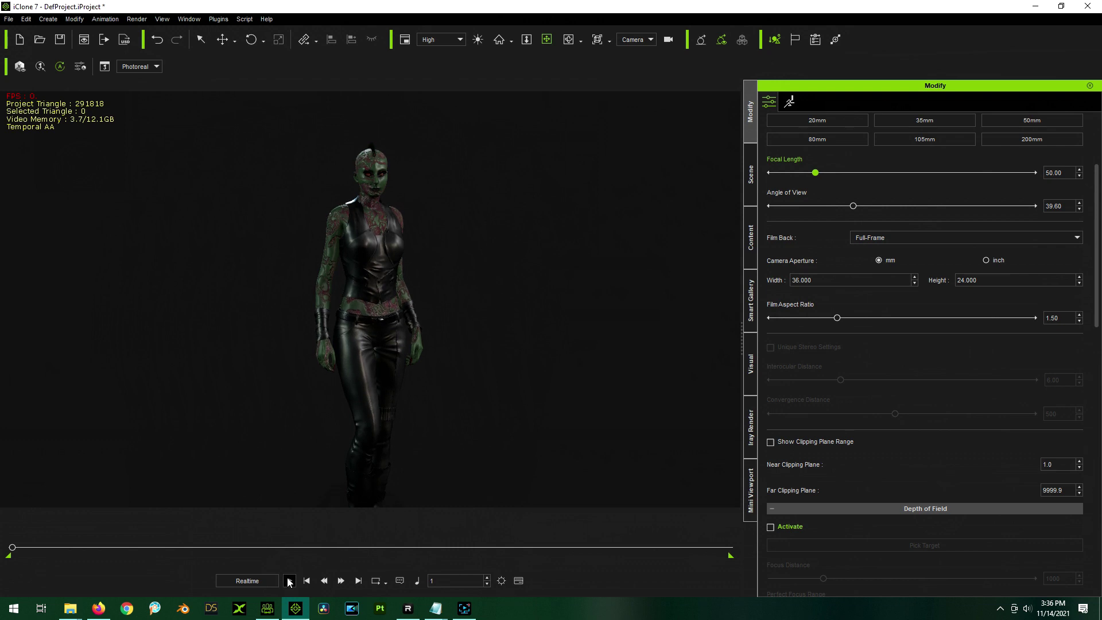
Step: Preview the walk animation through the camera, playing and pausing it to inspect frames
{"action": "left_click", "coordinate": [288, 581]}
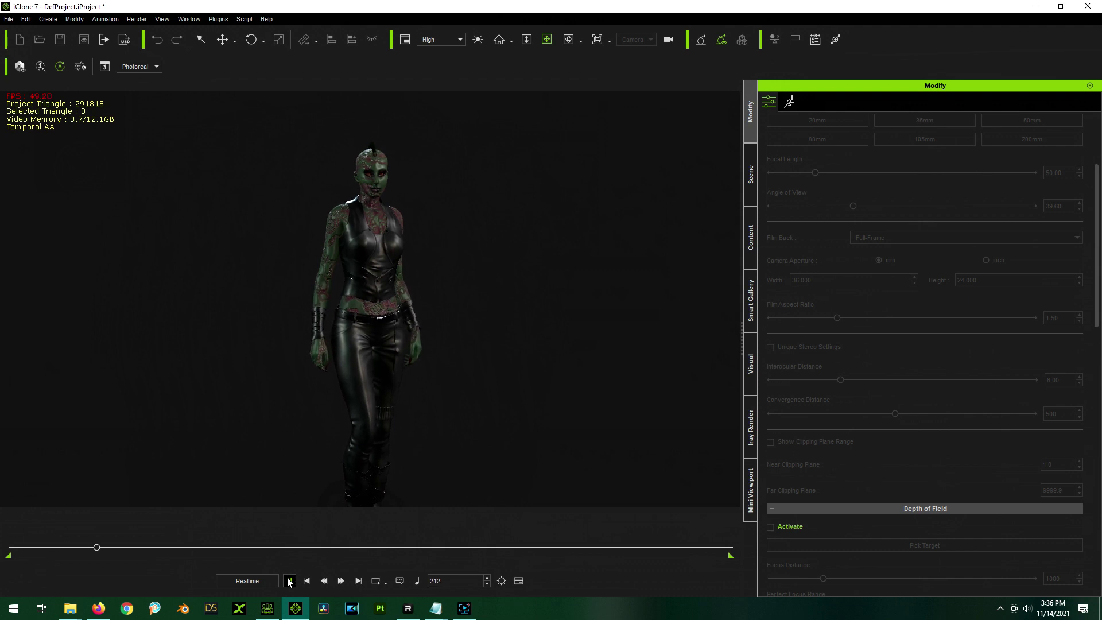
{"action": "left_click", "coordinate": [289, 581]}
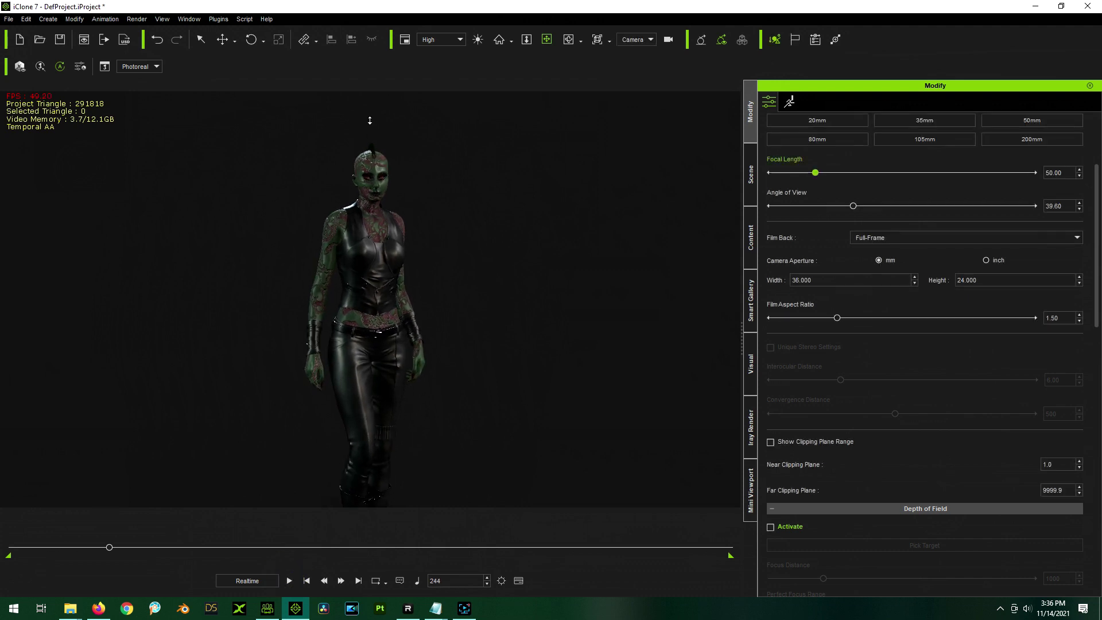
{"action": "scroll", "coordinate": [369, 120], "scroll_direction": "up", "scroll_amount": 5}
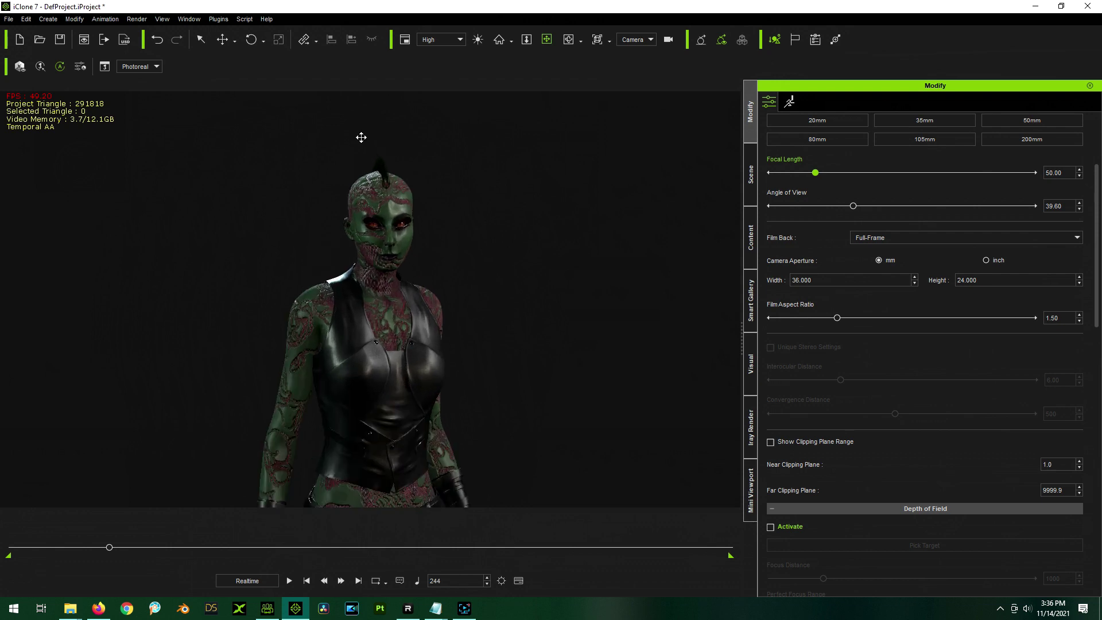
{"action": "scroll", "coordinate": [361, 137], "scroll_direction": "up", "scroll_amount": 2}
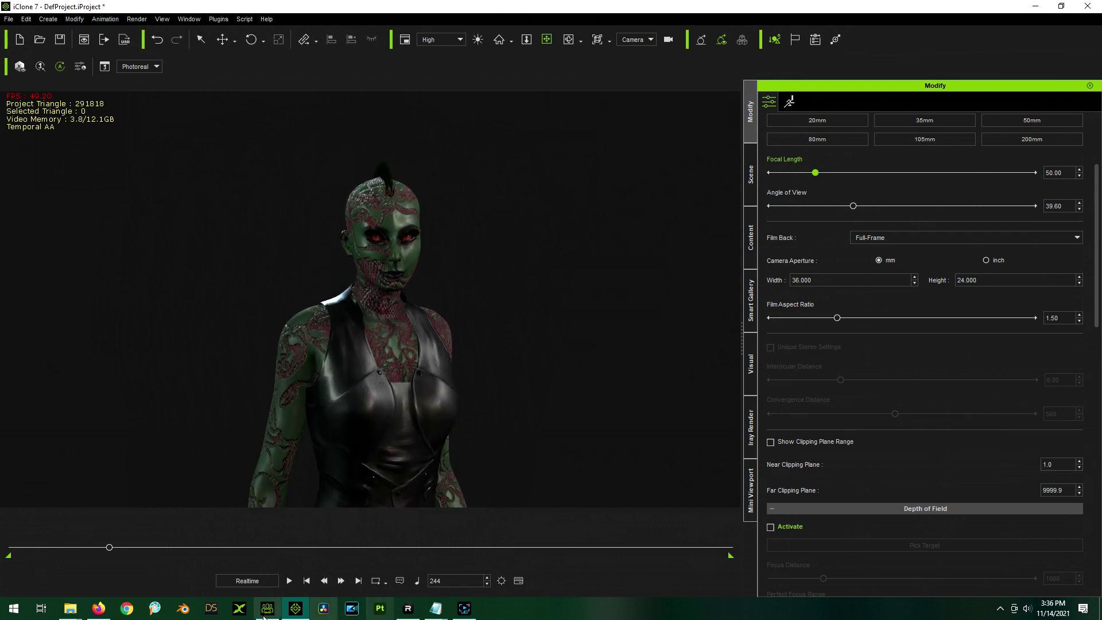
{"action": "left_click", "coordinate": [289, 581]}
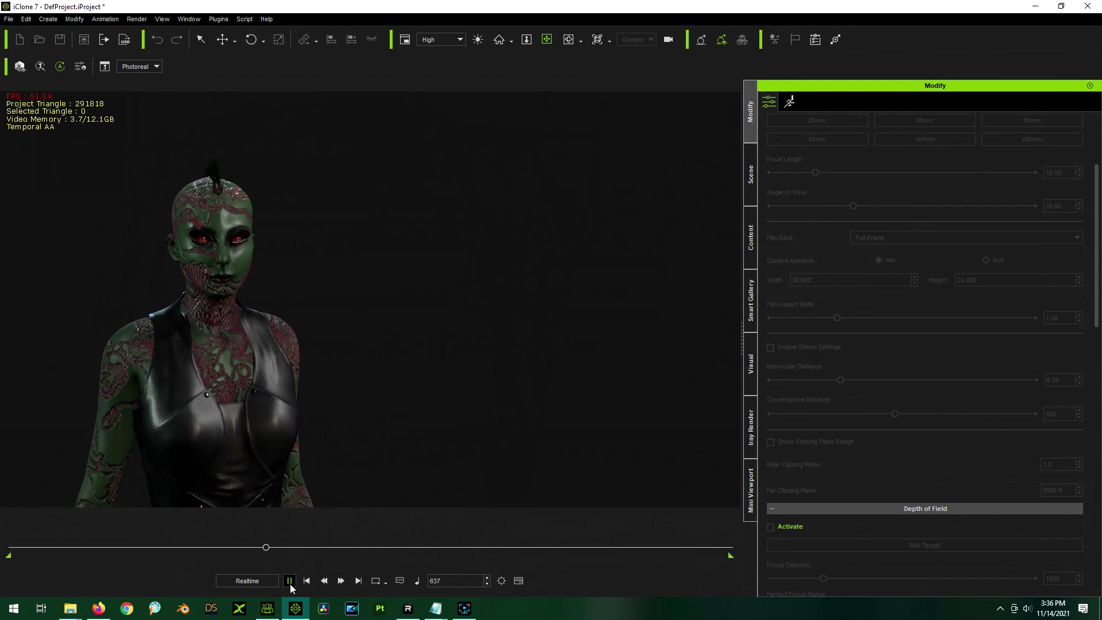
{"action": "left_click", "coordinate": [290, 581]}
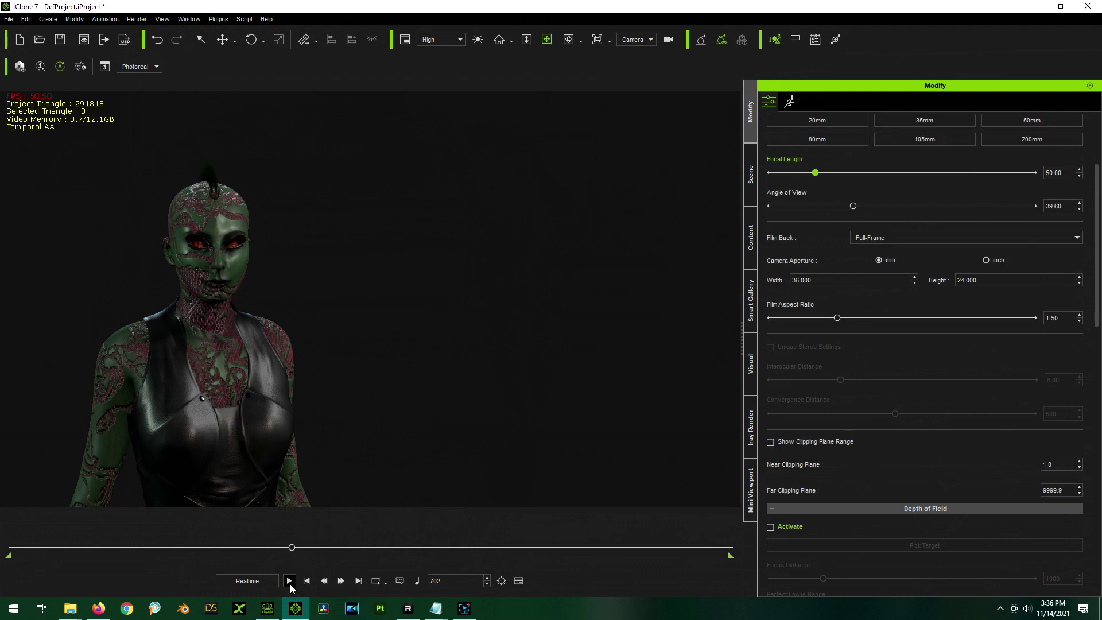
Step: Replay from the start, end the playback range where the walk finishes, and return to frame 1
{"action": "left_click", "coordinate": [307, 580]}
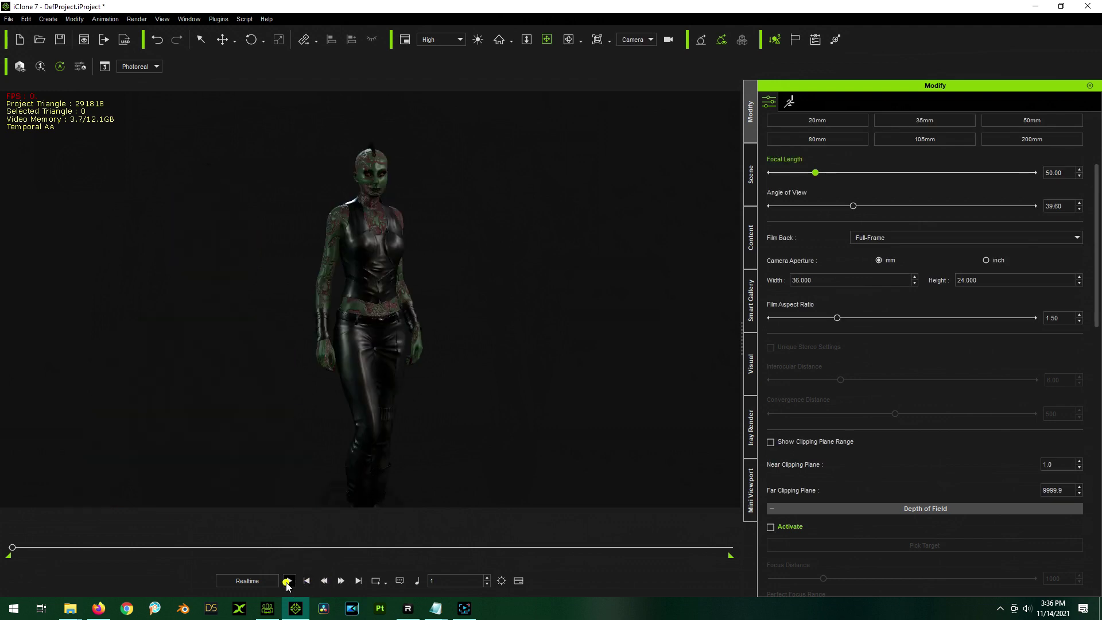
{"action": "left_click", "coordinate": [288, 581]}
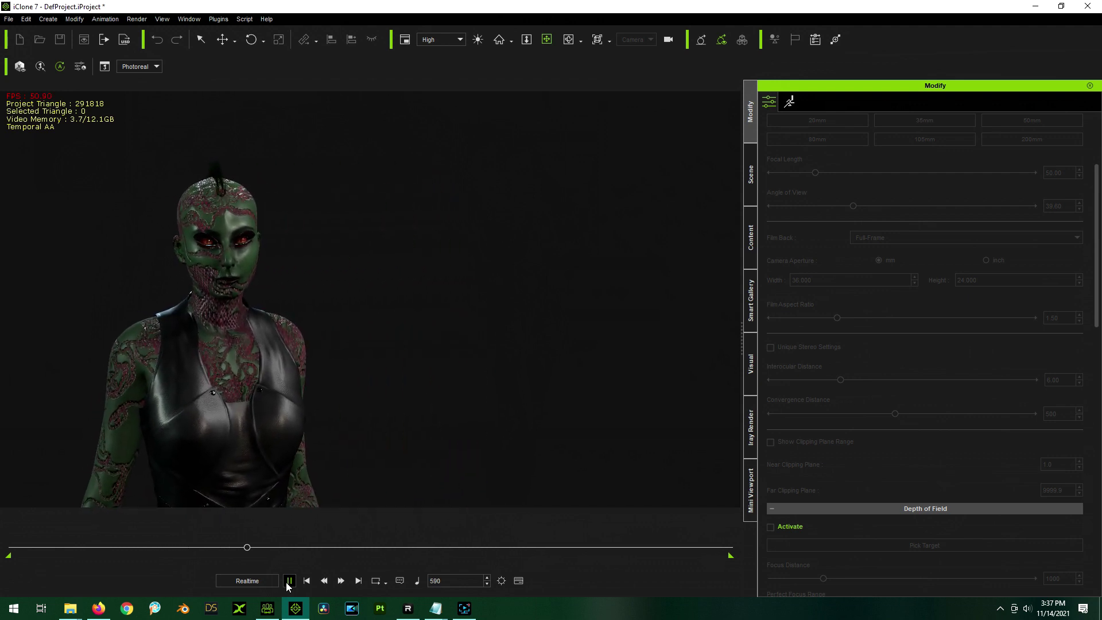
{"action": "left_click", "coordinate": [289, 580]}
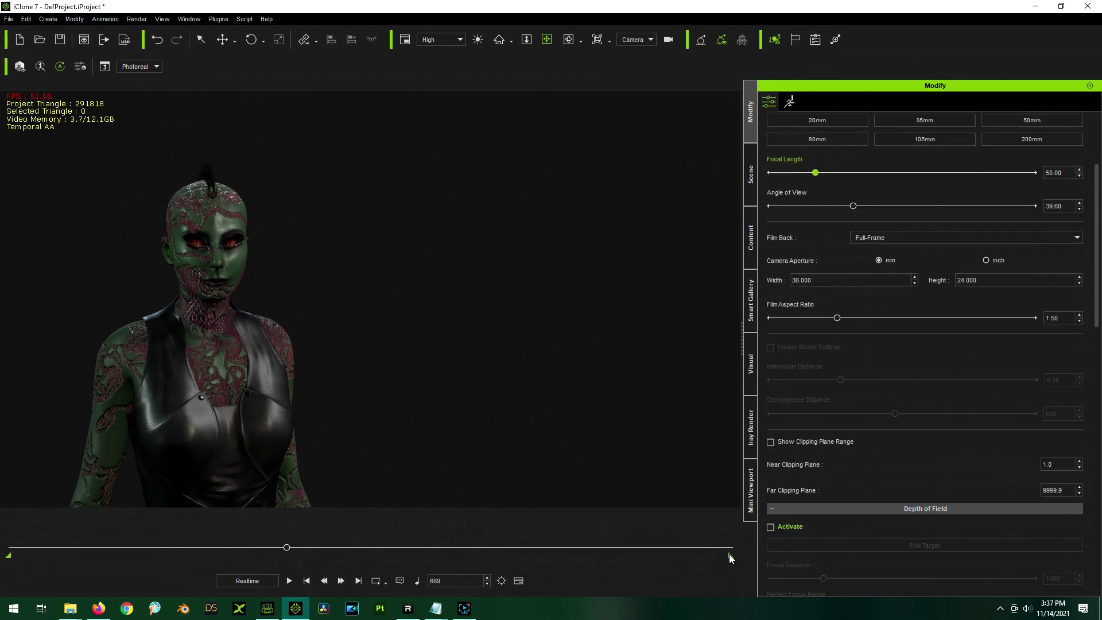
{"action": "left_click_drag", "start_coordinate": [729, 556], "coordinate": [373, 574]}
{"action": "left_click", "coordinate": [306, 581]}
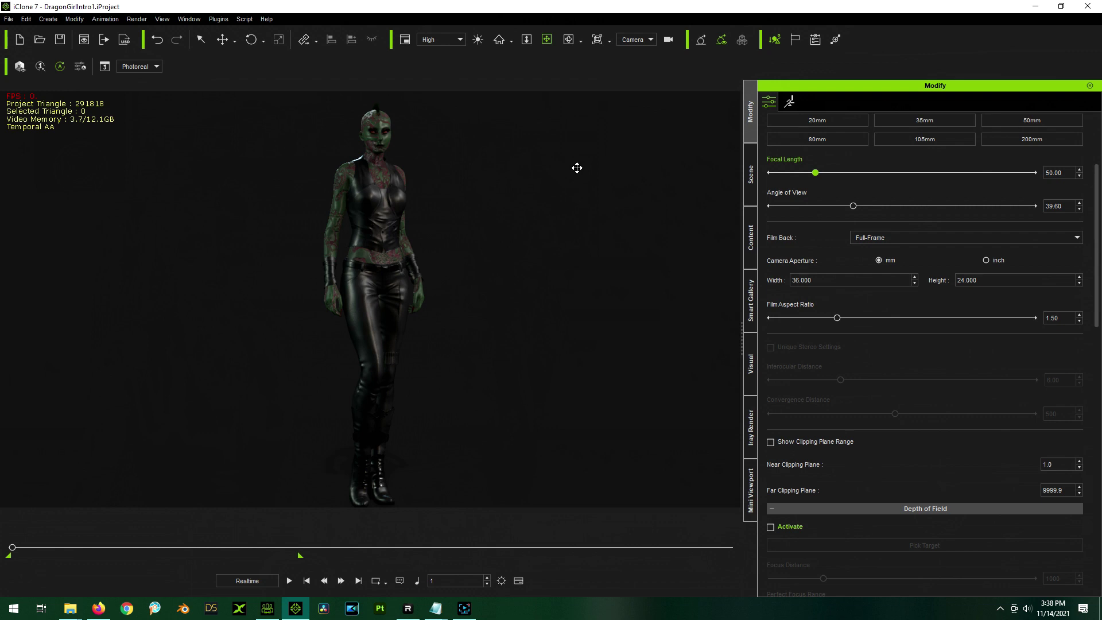
Step: Start an Iray preview render from Render Settings with the preview zoom at 100%
{"action": "left_click", "coordinate": [751, 427]}
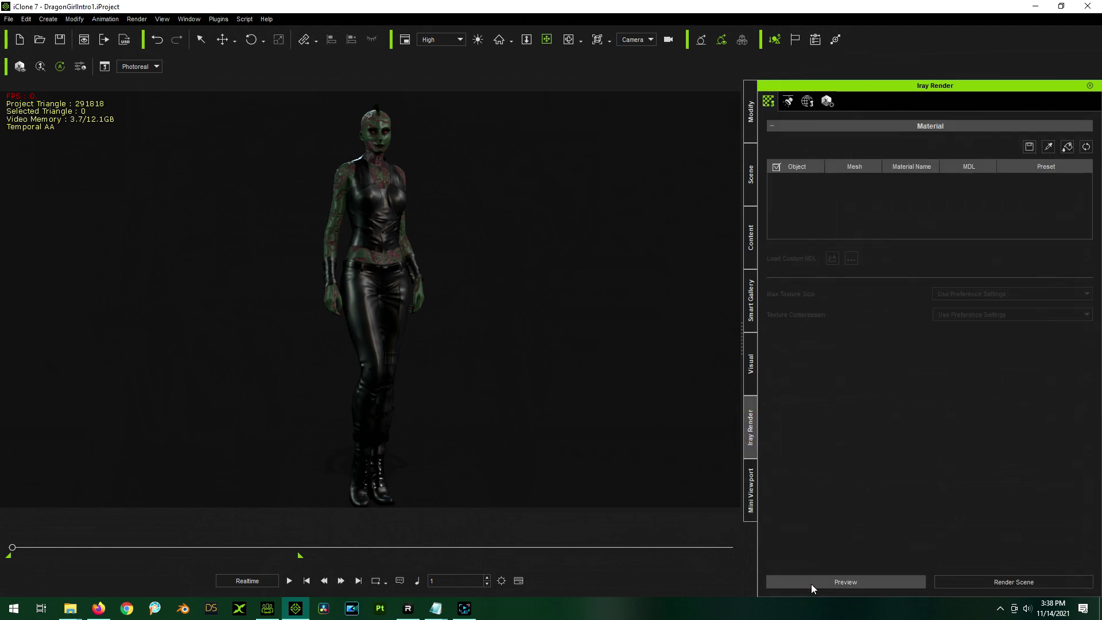
{"action": "left_click", "coordinate": [827, 101]}
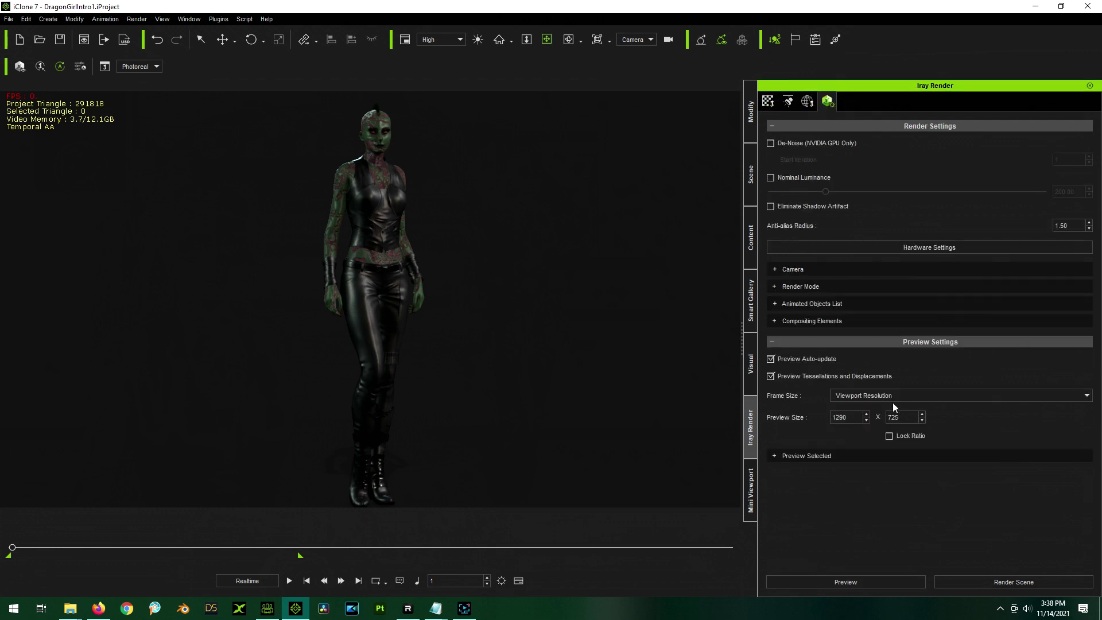
{"action": "left_click", "coordinate": [811, 585]}
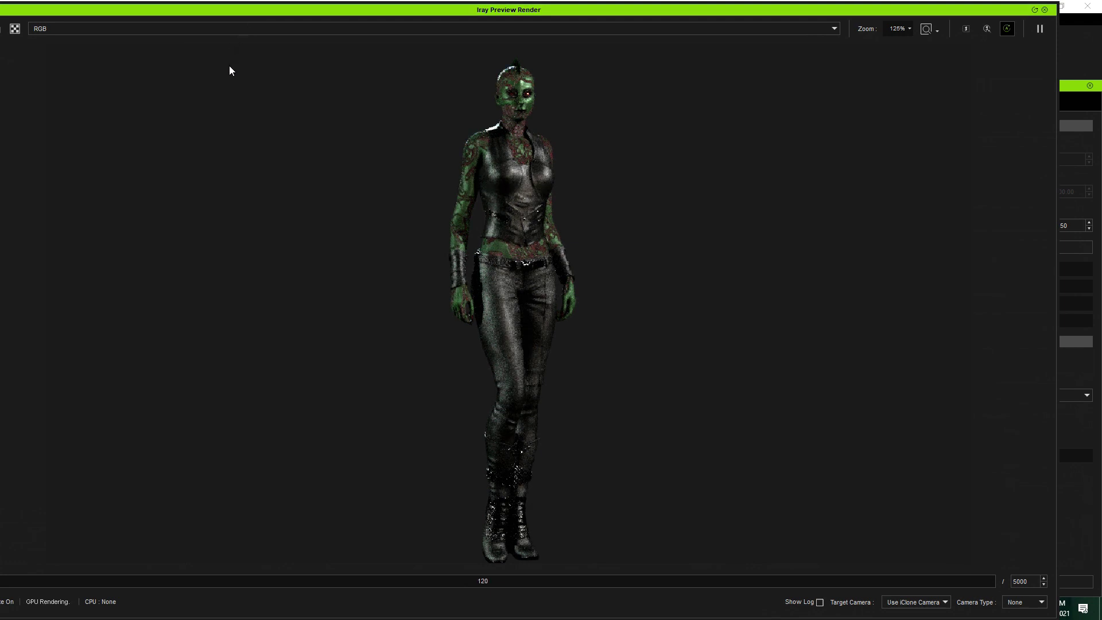
{"action": "left_click", "coordinate": [910, 26]}
{"action": "left_click", "coordinate": [927, 70]}
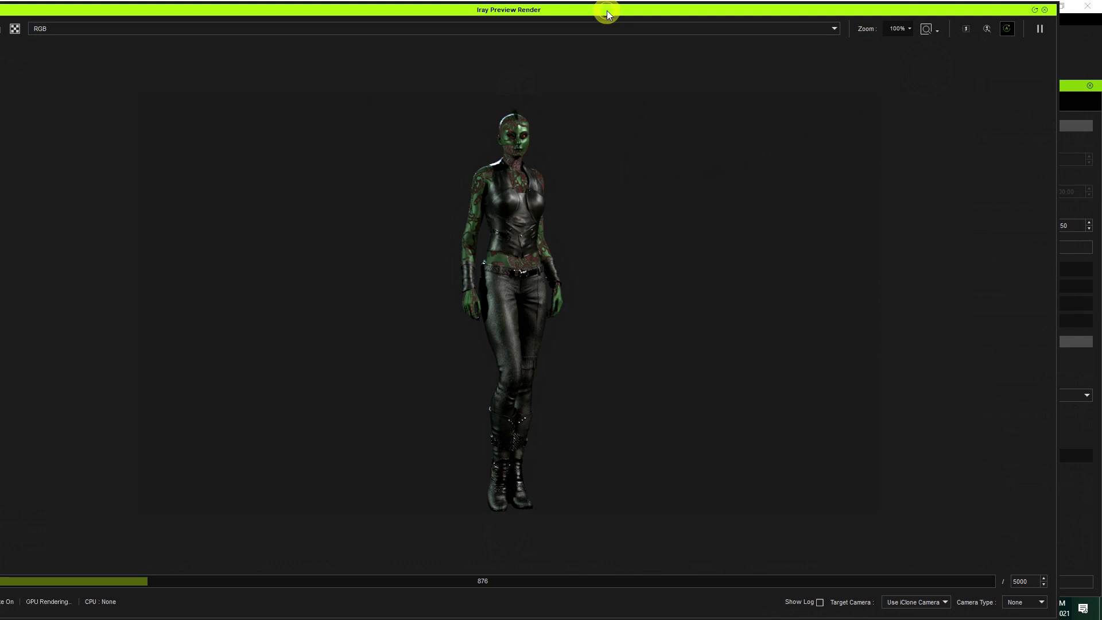
Step: Jump to frame 551, watch the close-up render in the Iray preview, then close the preview
{"action": "left_click_drag", "start_coordinate": [607, 10], "coordinate": [1101, 14]}
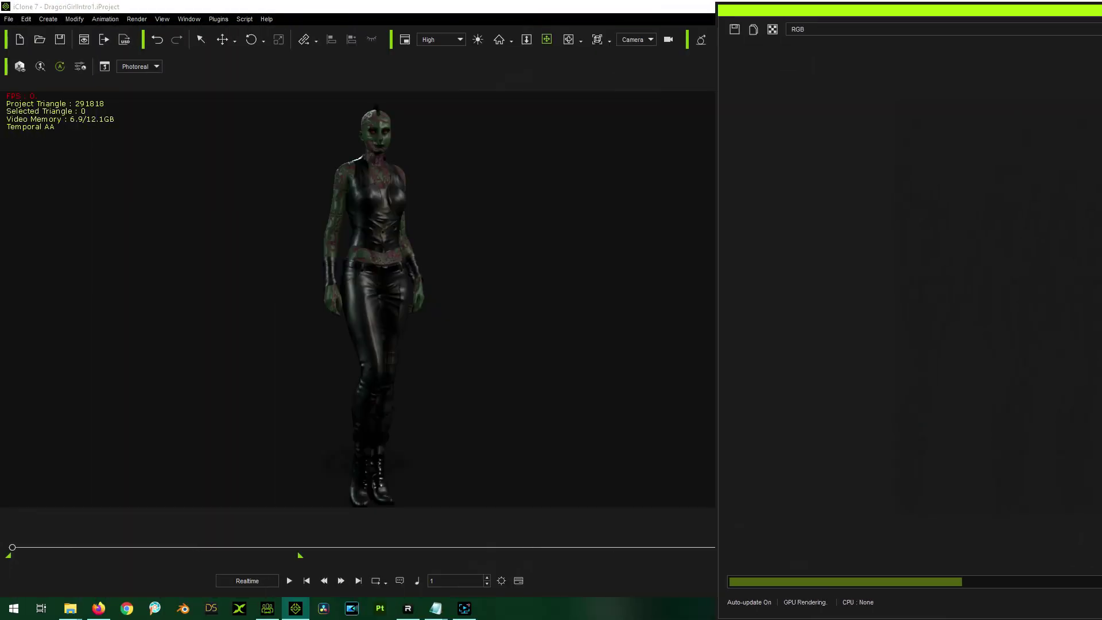
{"action": "left_click", "coordinate": [231, 547]}
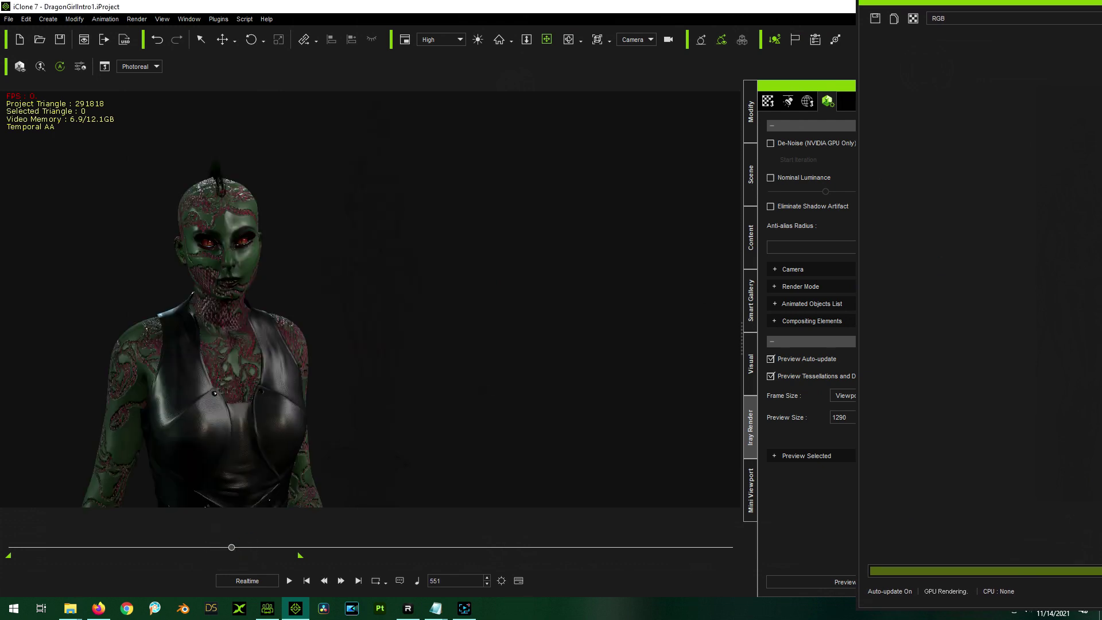
{"action": "left_click_drag", "start_coordinate": [1101, 14], "coordinate": [602, 28]}
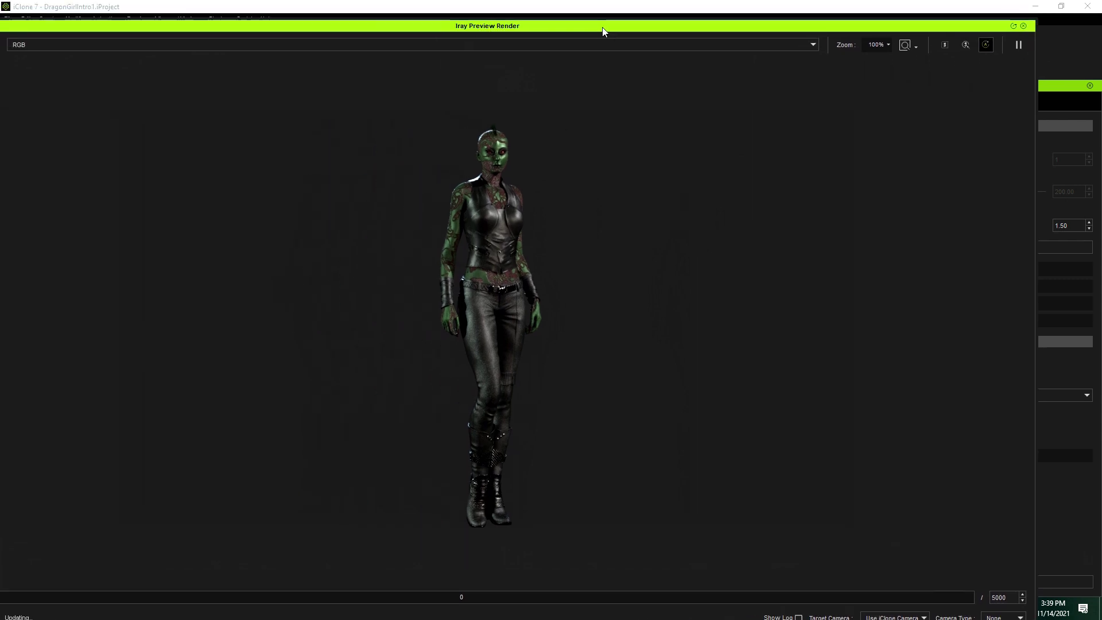
{"action": "left_click_drag", "start_coordinate": [604, 30], "coordinate": [669, 20]}
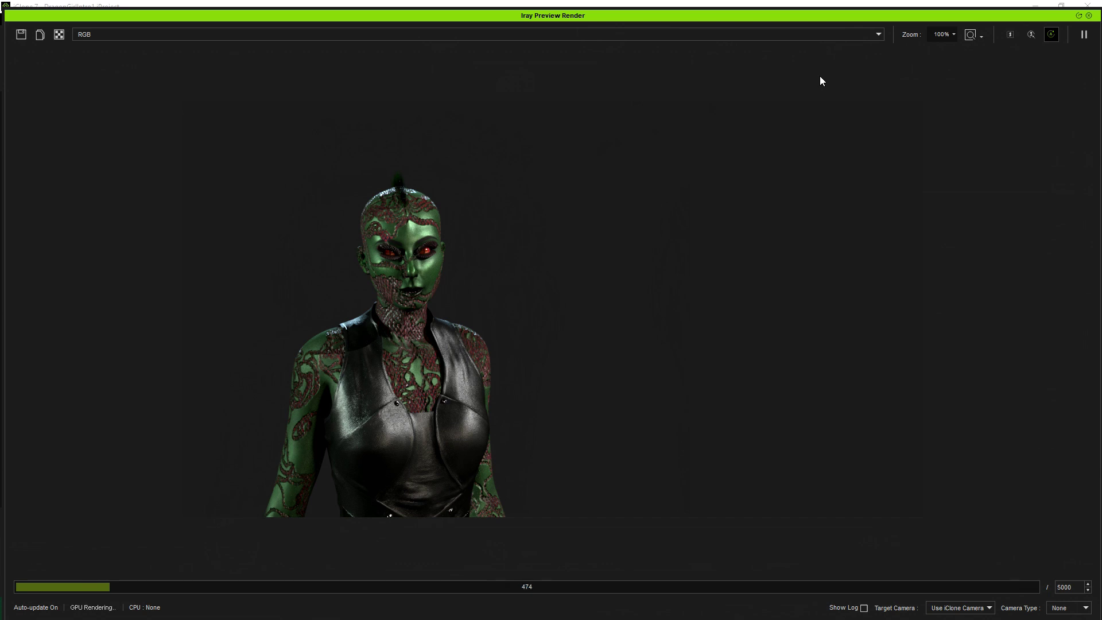
{"action": "left_click", "coordinate": [1089, 15]}
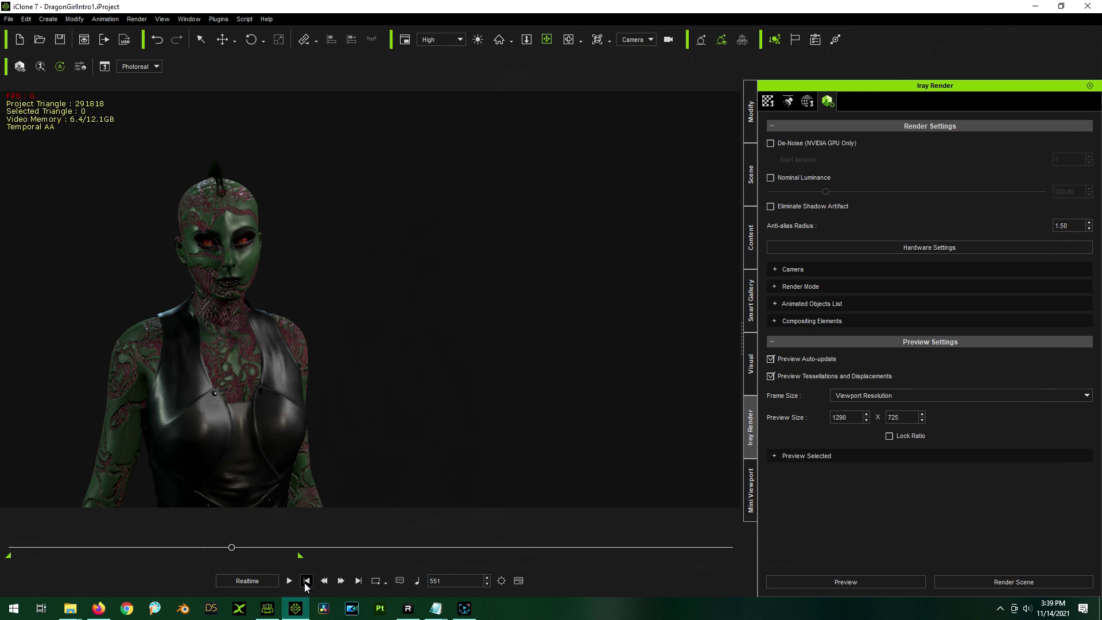
Step: Jump the timeline back to frame 1 to show DragonGirl3's full-length starting pose
{"action": "left_click", "coordinate": [306, 581]}
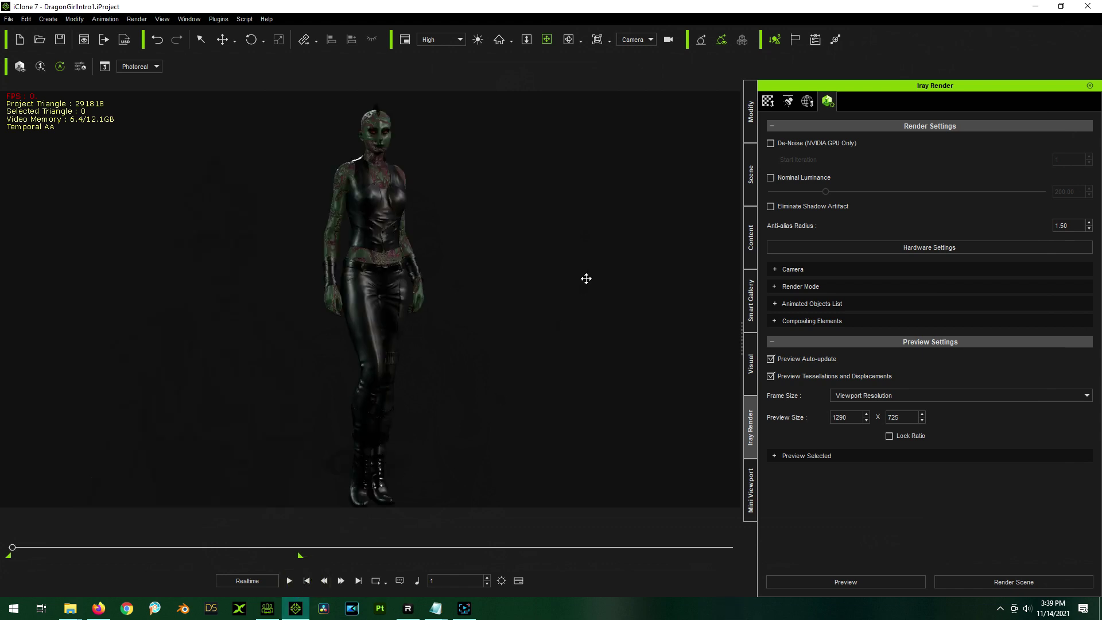